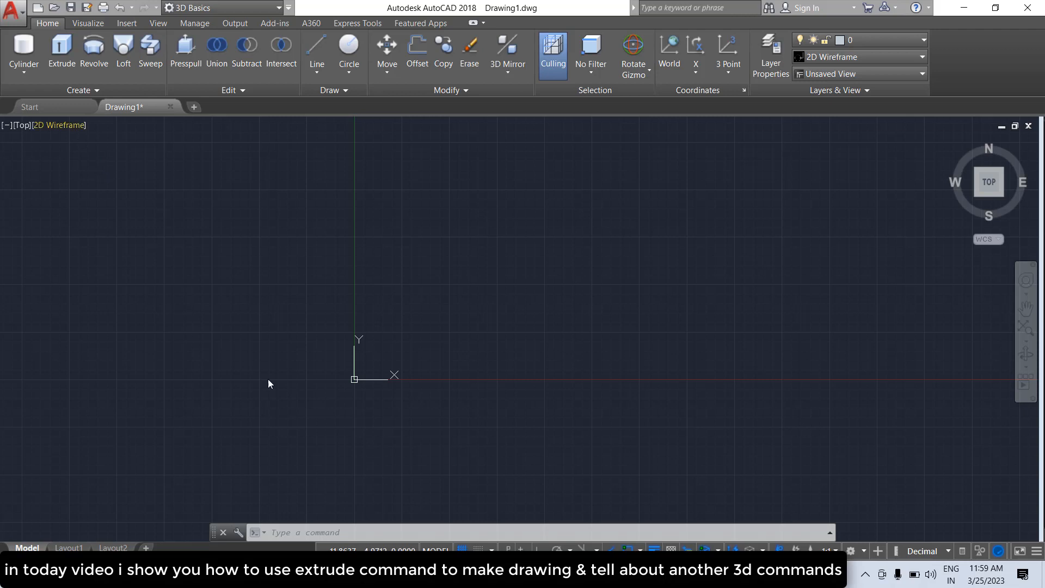
# Step: Restore the drawing window to a smaller size and set the model view to SW Isometric
pyautogui.click(995, 8)
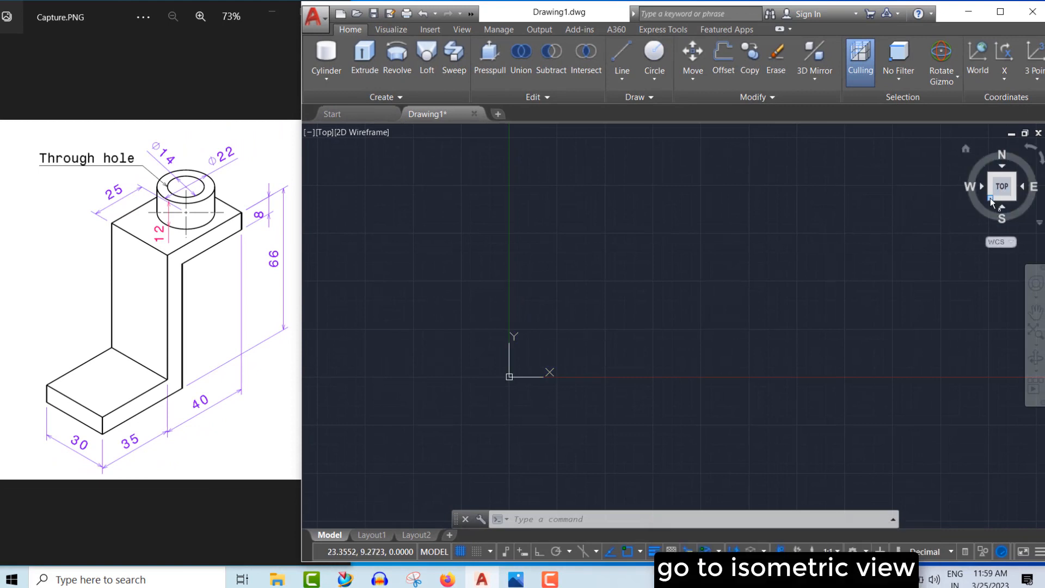
pyautogui.click(990, 198)
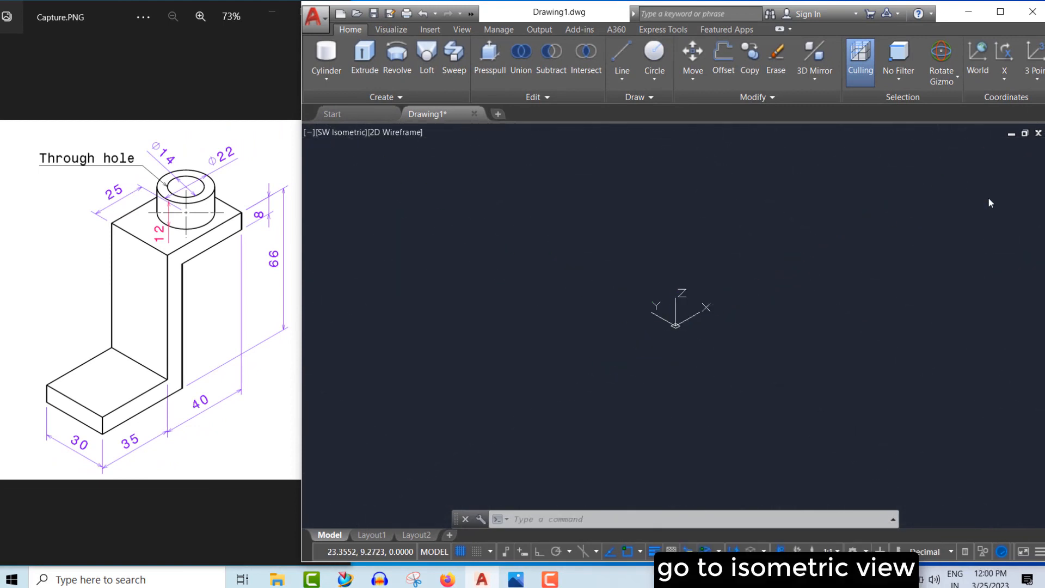
pyautogui.scroll(-3, 545, 422)
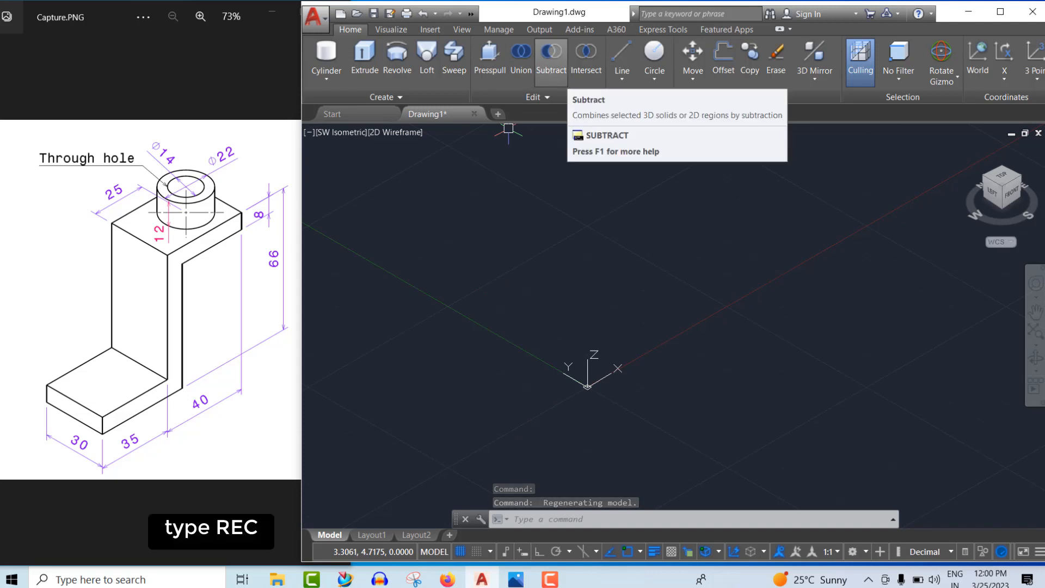
# Step: Draw a rectangle 30 long and 35 wide near the origin using the Dimensions option
pyautogui.write('re')
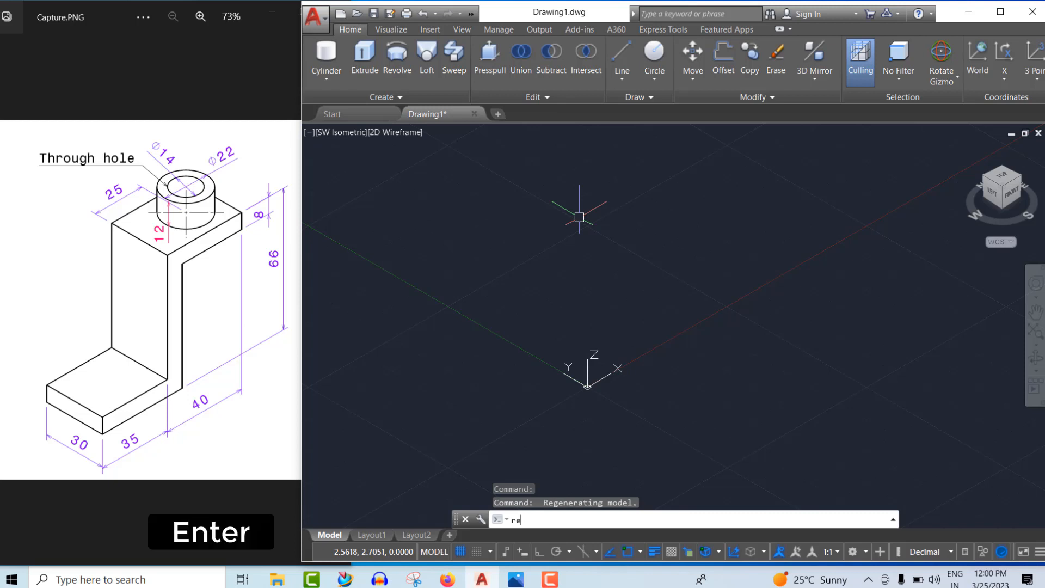
pyautogui.write('cc')
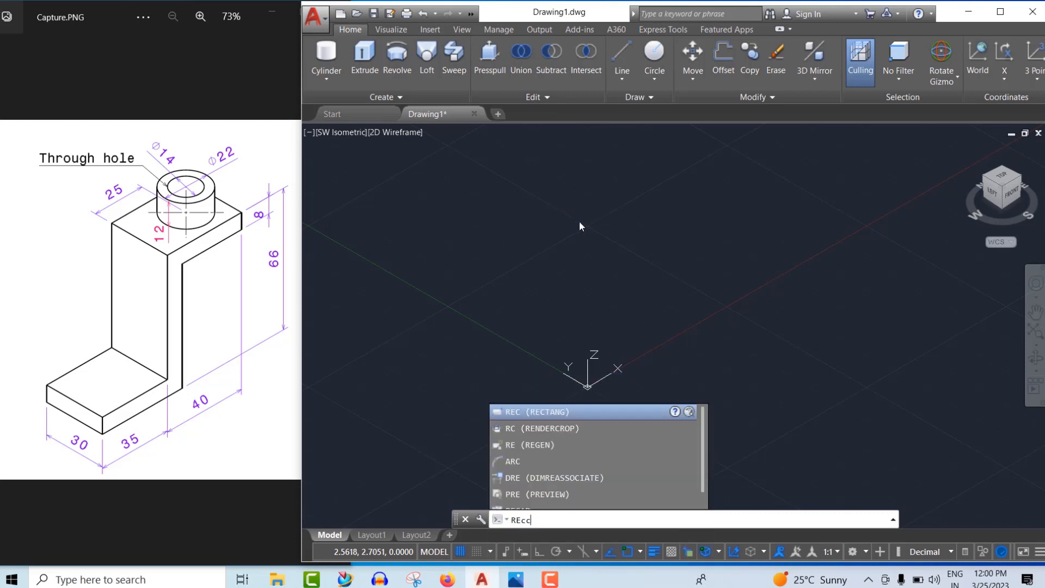
pyautogui.press('Return')
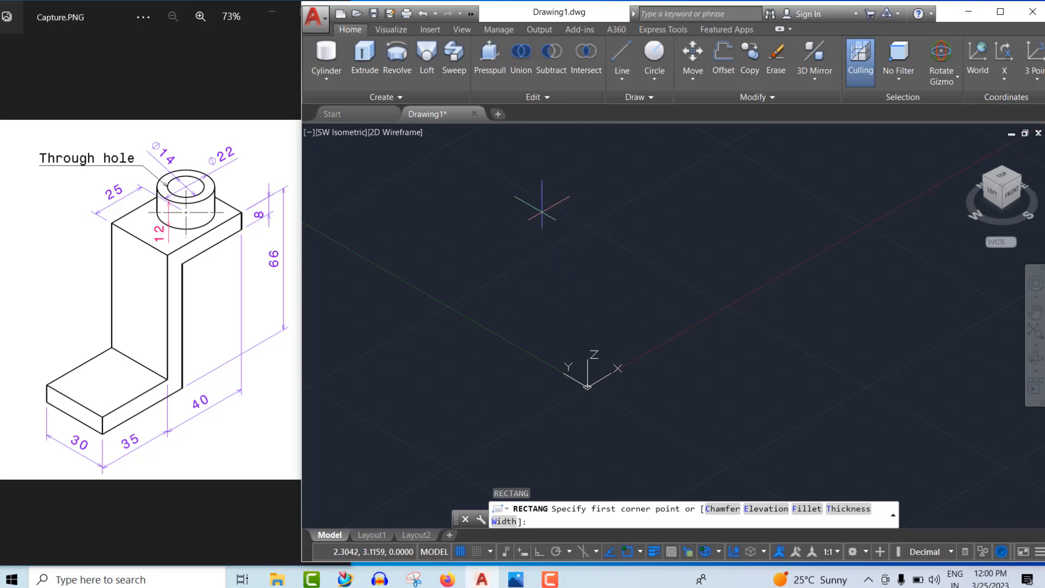
pyautogui.click(542, 212)
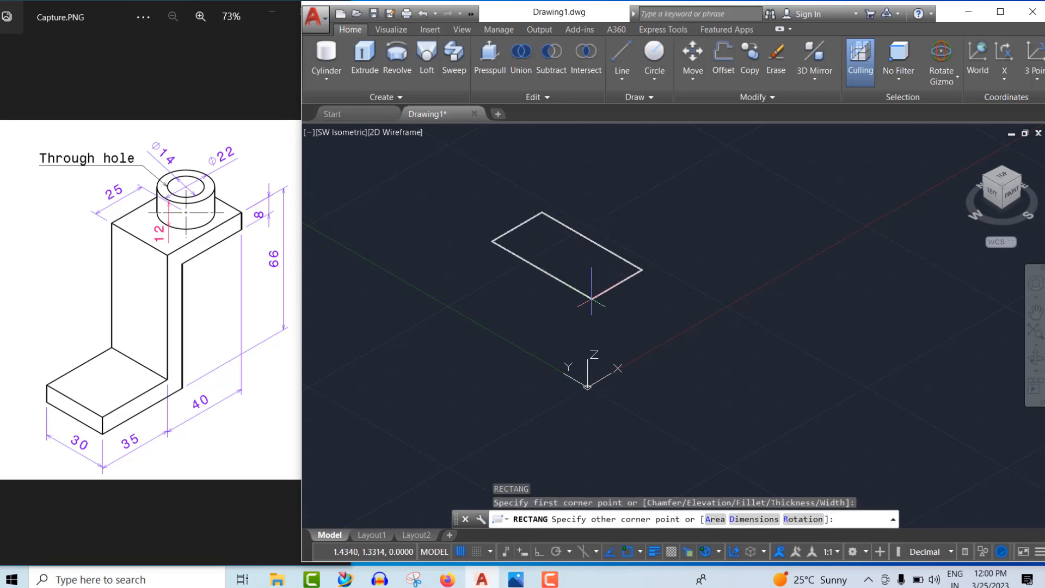
pyautogui.click(754, 519)
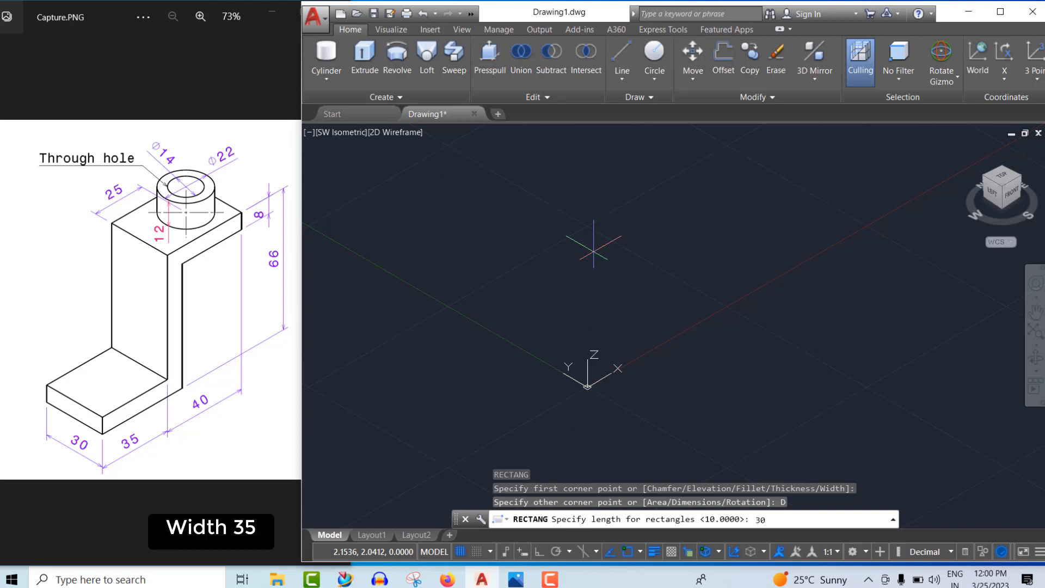
pyautogui.press('Return')
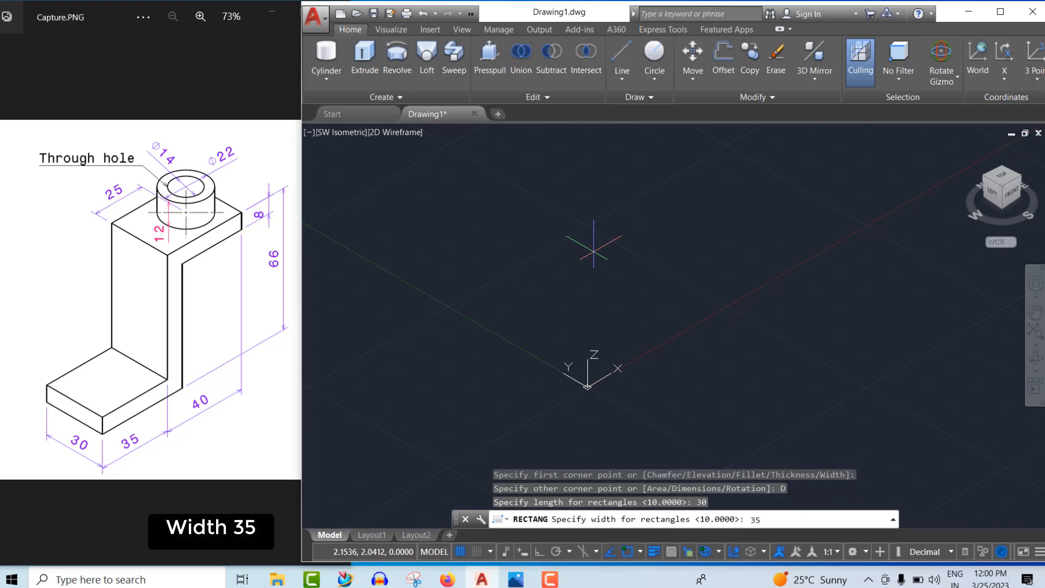
pyautogui.press('Return')
pyautogui.scroll(-5, 594, 245)
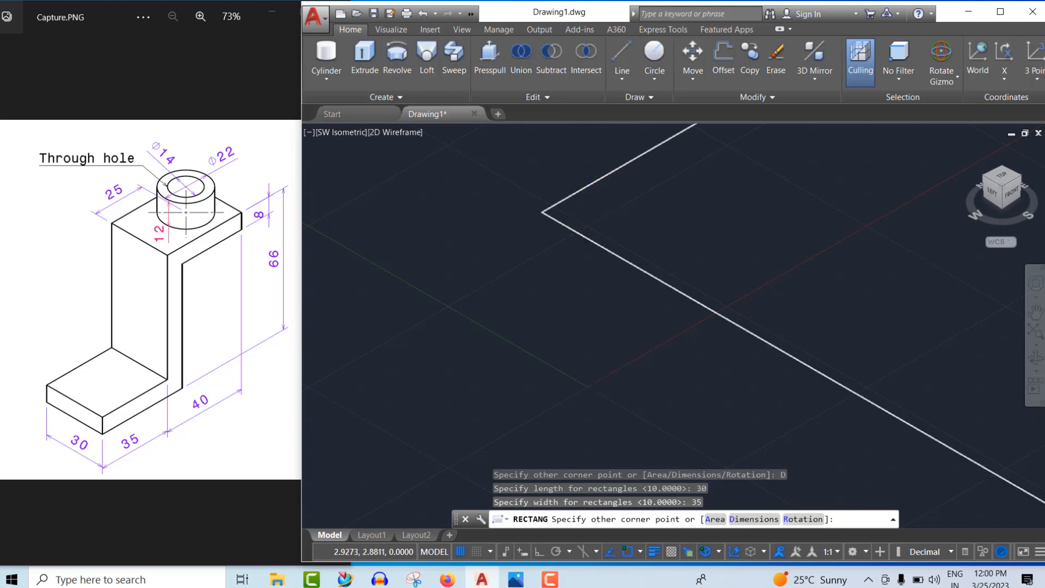
pyautogui.click(627, 174)
pyautogui.scroll(-6, 572, 380)
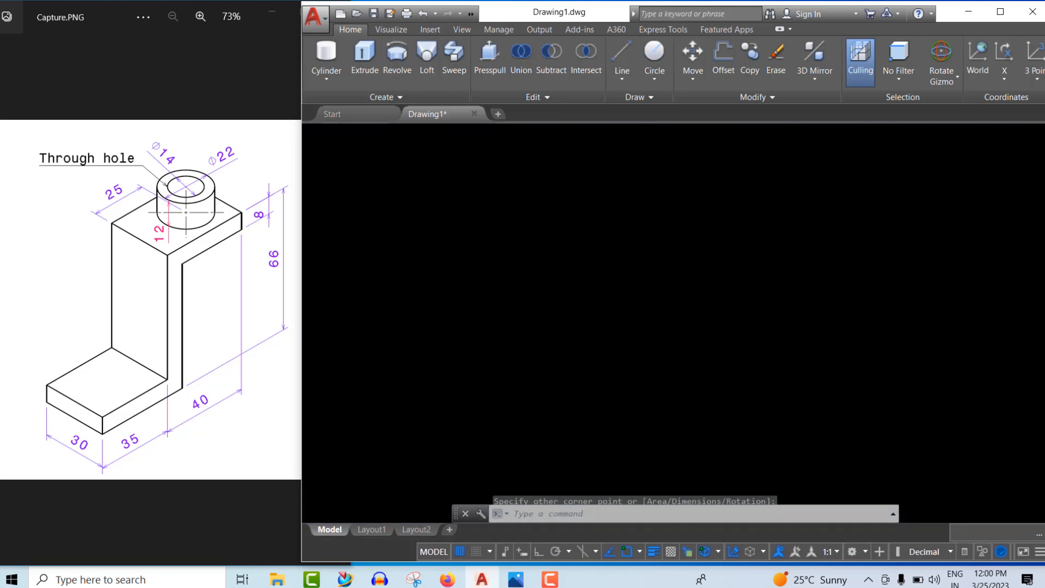
pyautogui.scroll(5, 556, 369)
pyautogui.scroll(-3, 613, 386)
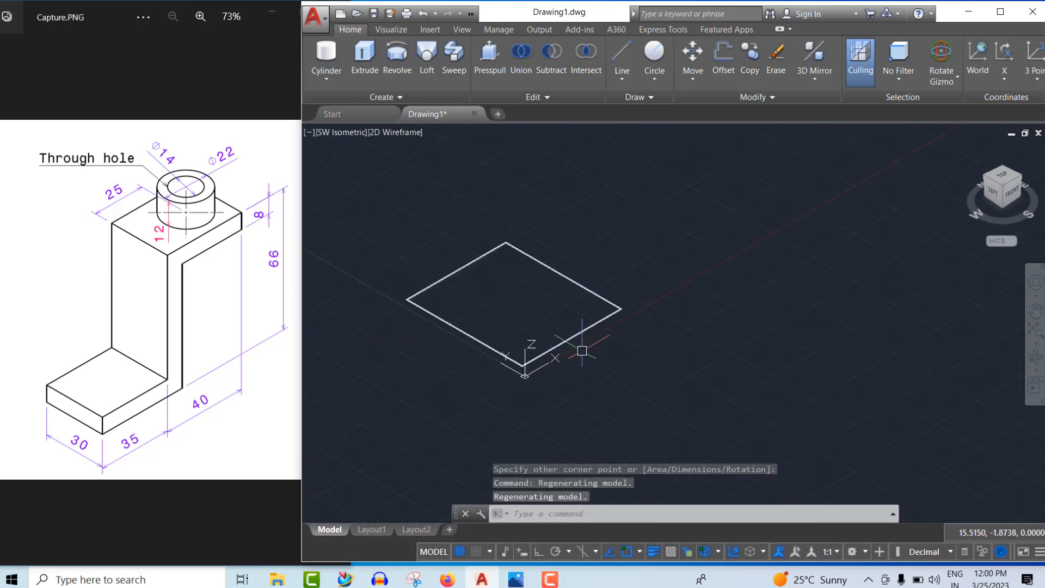
# Step: Extrude the rectangle to a height of 8 as the bracket's base plate
pyautogui.scroll(2, 512, 322)
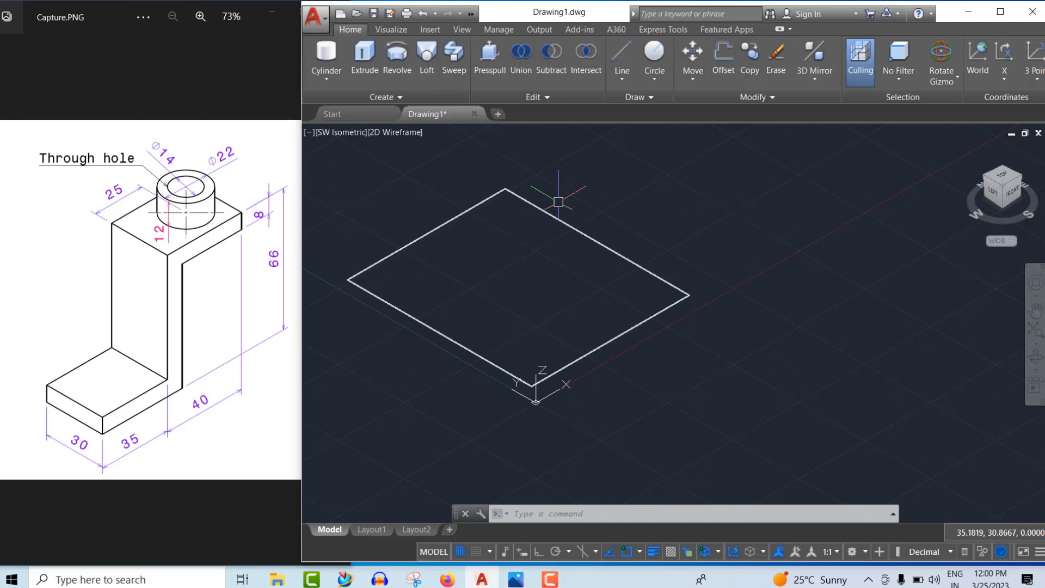
pyautogui.click(369, 68)
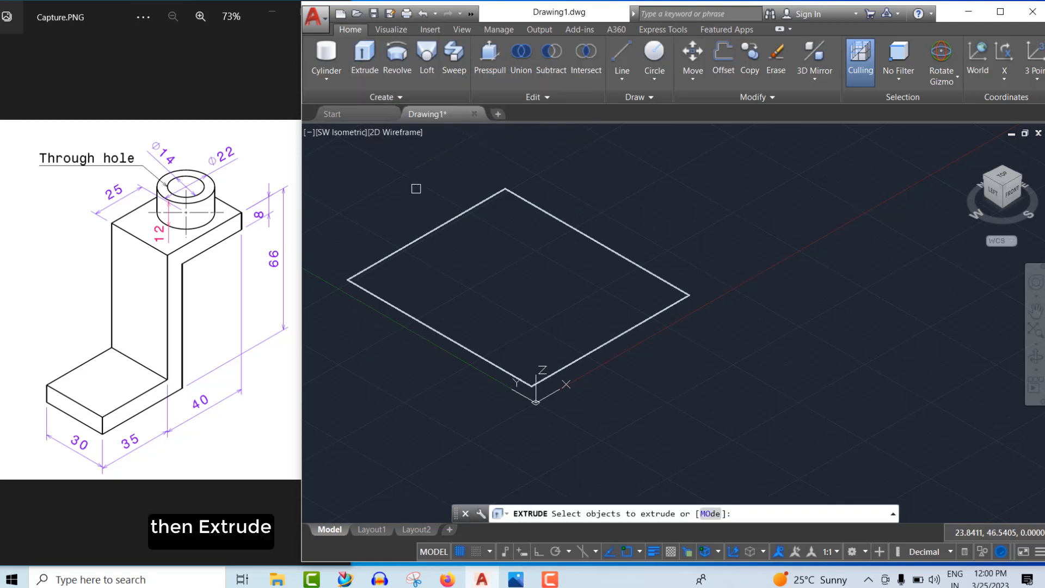
pyautogui.click(441, 225)
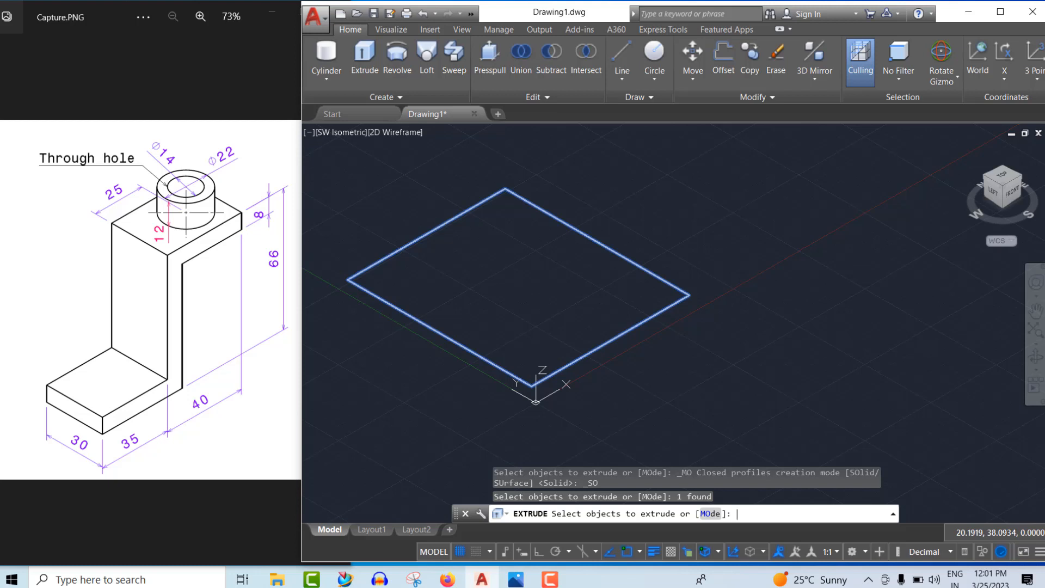
pyautogui.press('Return')
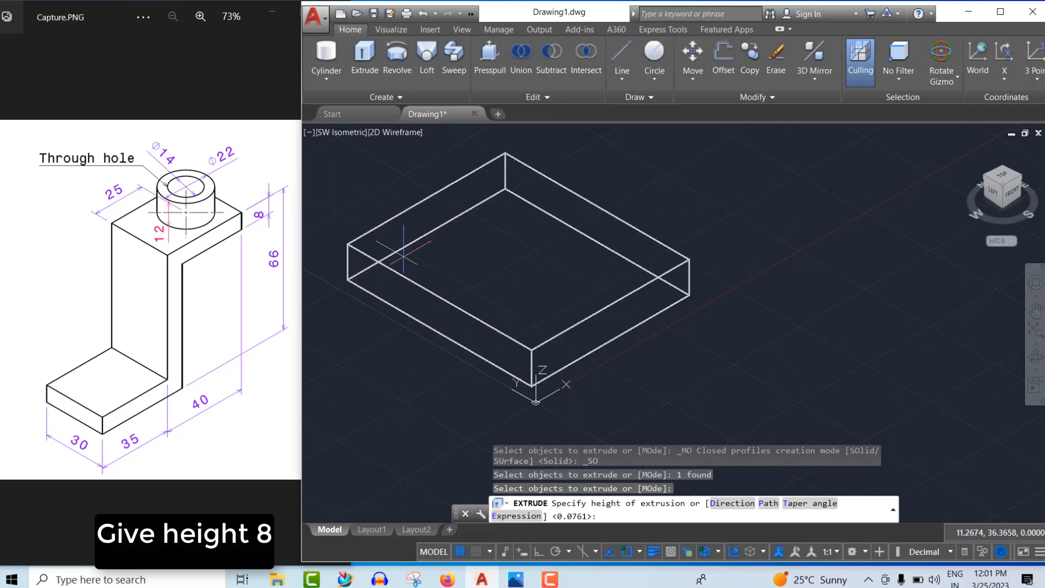
pyautogui.write('8')
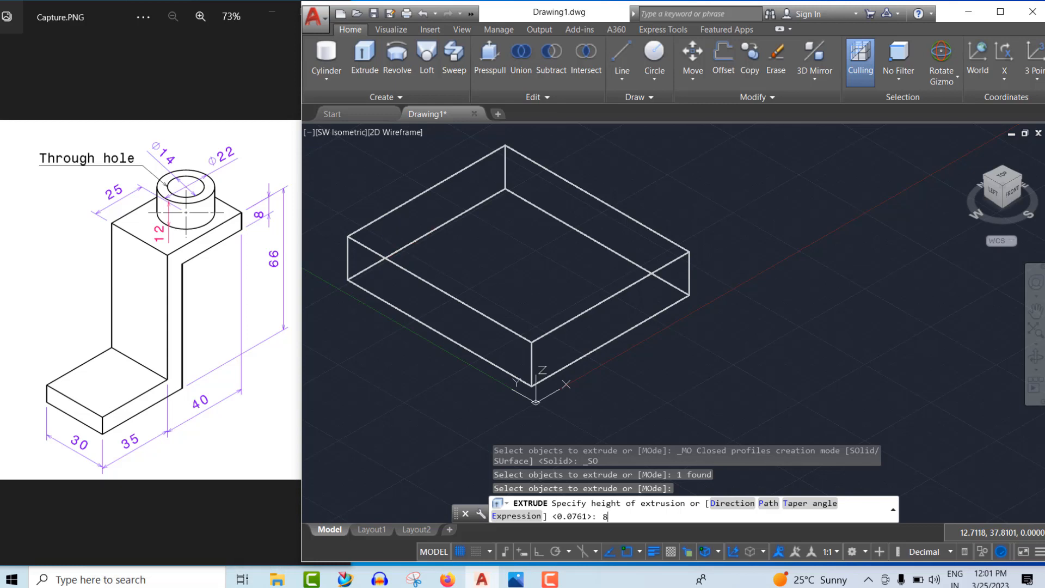
pyautogui.press('Return')
# Step: Set the visual style to Conceptual and orbit the base plate until its right side face points forward
pyautogui.scroll(-2, 596, 362)
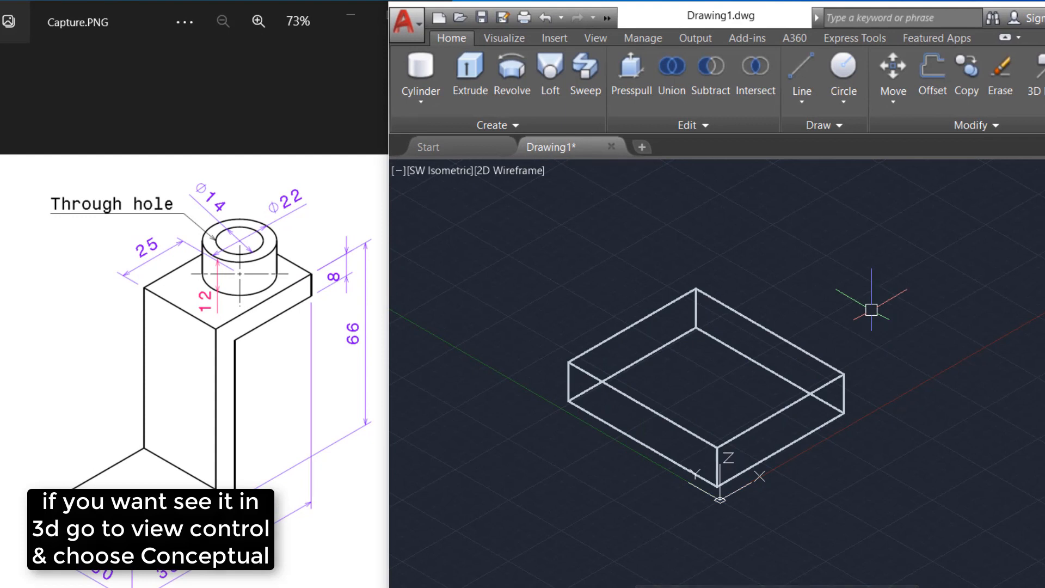
pyautogui.click(498, 177)
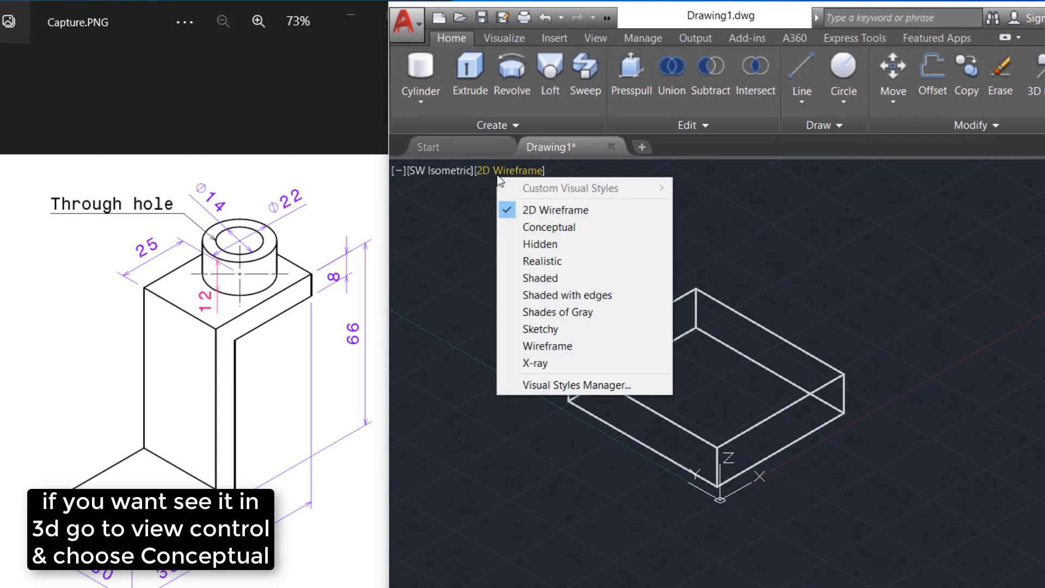
pyautogui.click(547, 227)
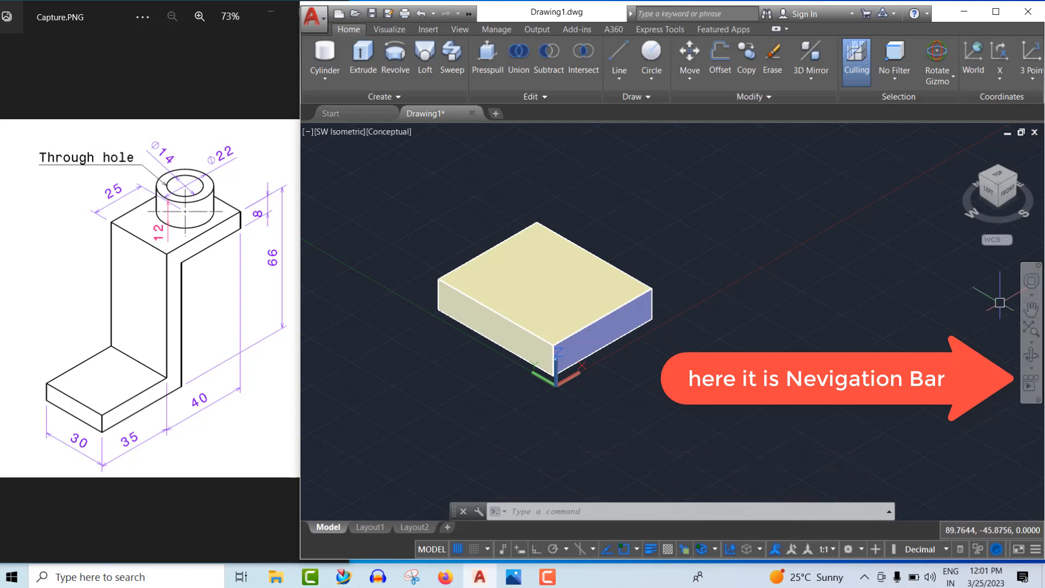
pyautogui.click(1030, 356)
pyautogui.moveTo(737, 353); pyautogui.dragTo(537, 368)
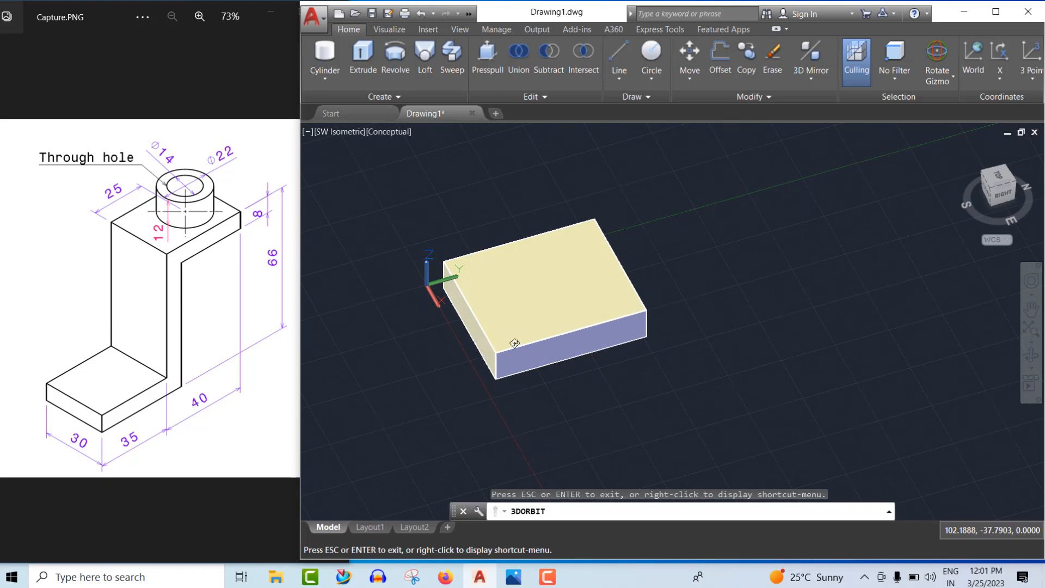
pyautogui.moveTo(699, 367)
pyautogui.mouseDown()
pyautogui.moveTo(704, 378)
pyautogui.moveTo(708, 361)
pyautogui.mouseUp()
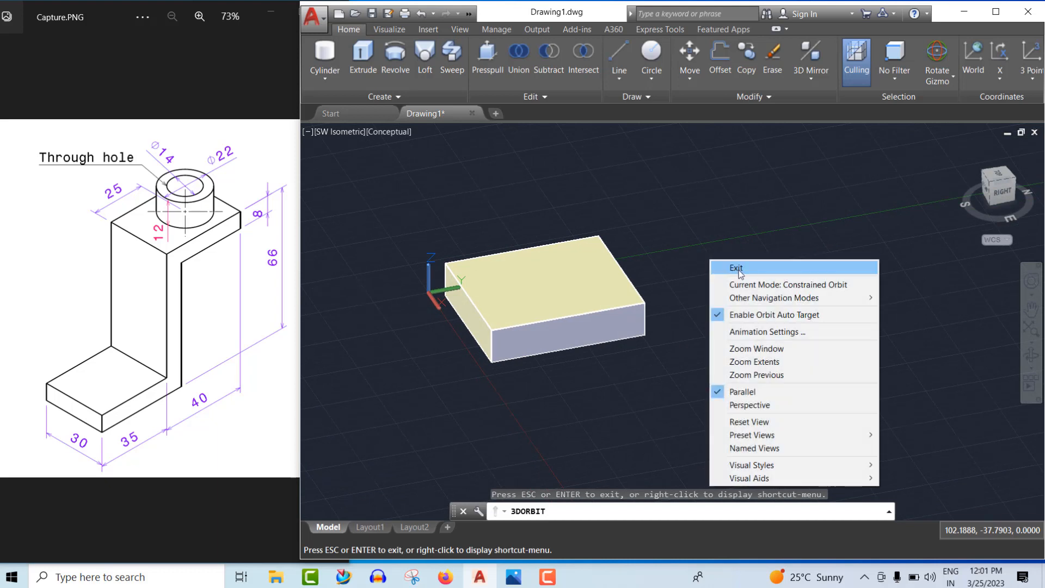
pyautogui.click(736, 269)
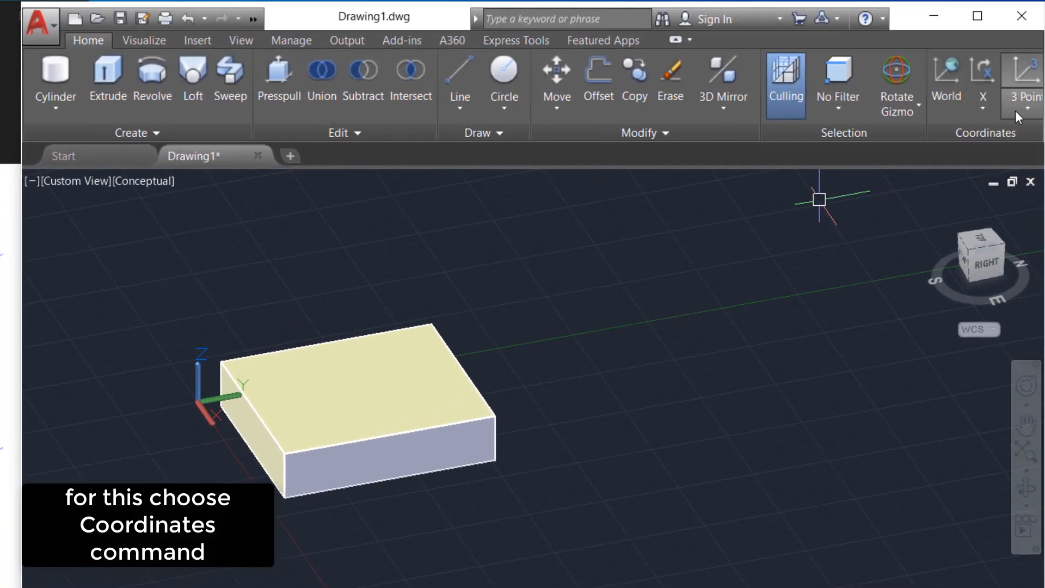
# Step: Align the UCS with the base plate's right side face using the Face option
pyautogui.click(1015, 110)
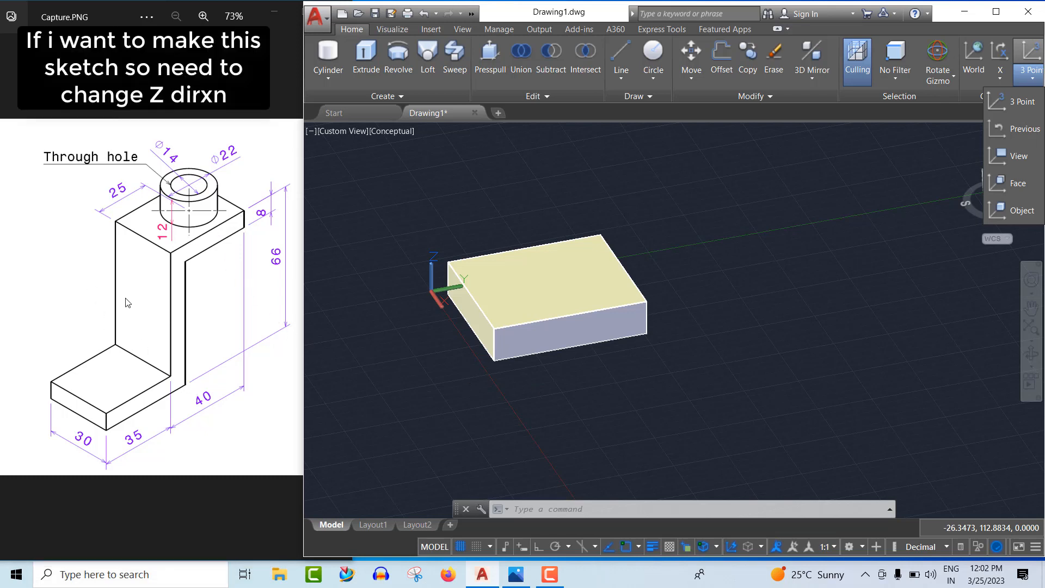
pyautogui.click(1015, 187)
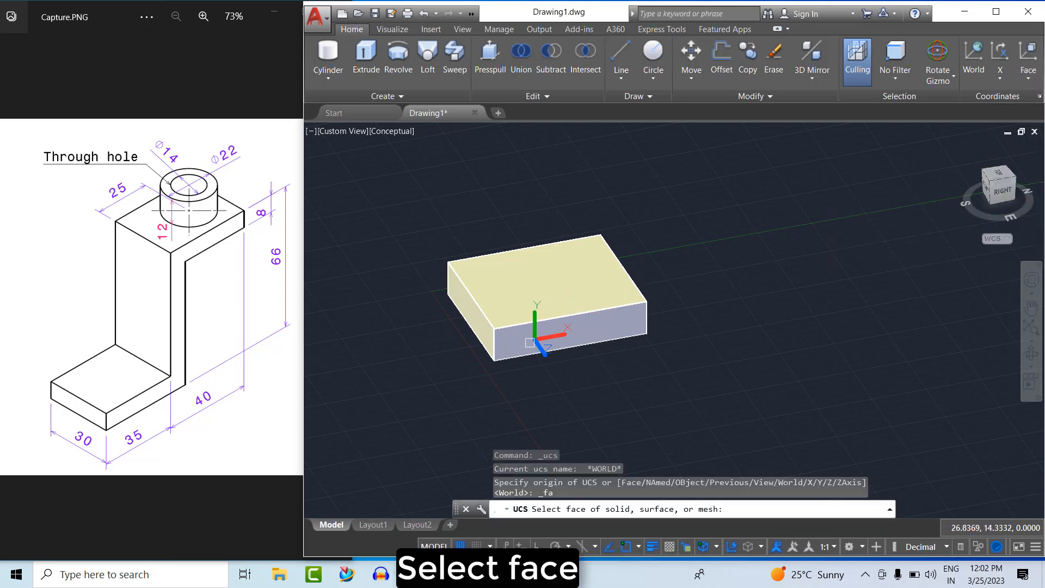
pyautogui.click(526, 343)
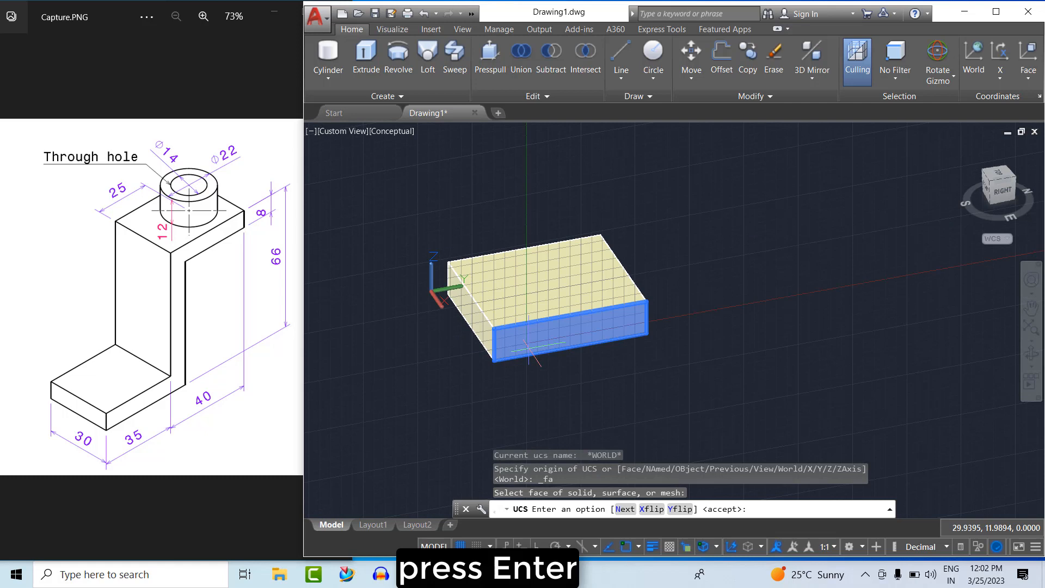
pyautogui.press('Return')
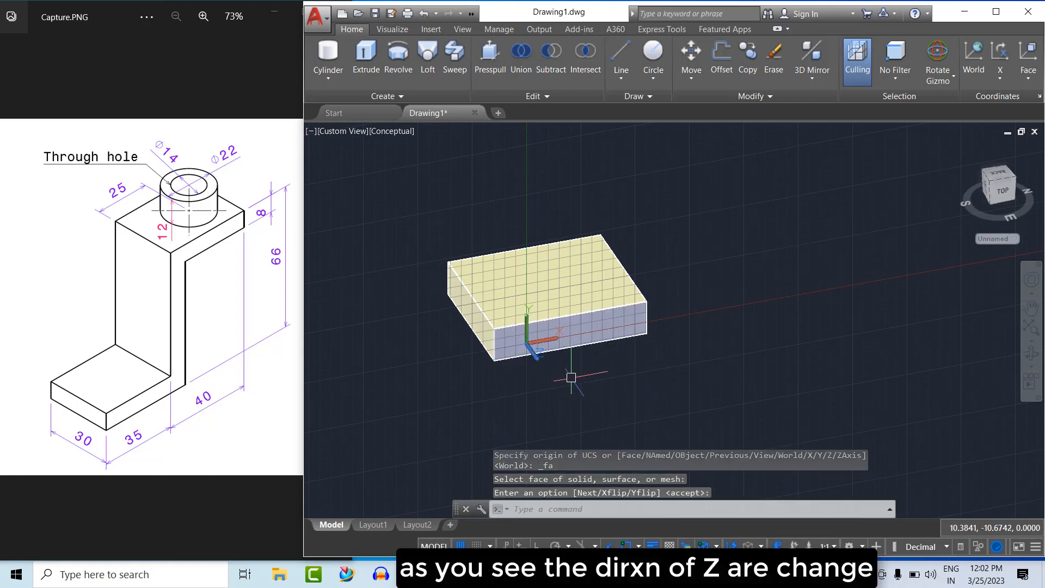
# Step: View the UCS plane straight on from its top and rotate the view clockwise so the plate's long edge lies horizontal
pyautogui.click(1005, 191)
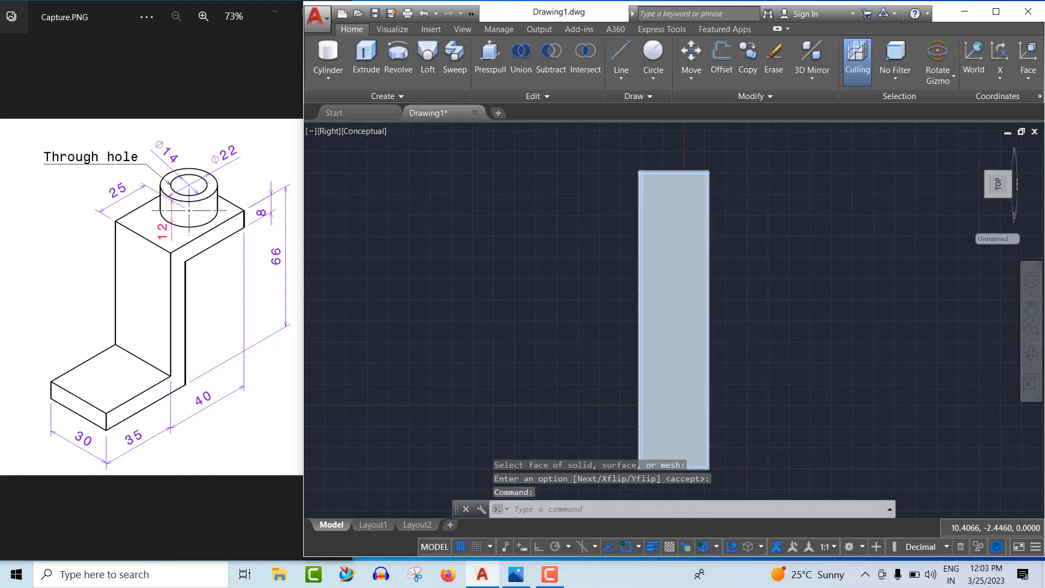
pyautogui.scroll(1, 730, 331)
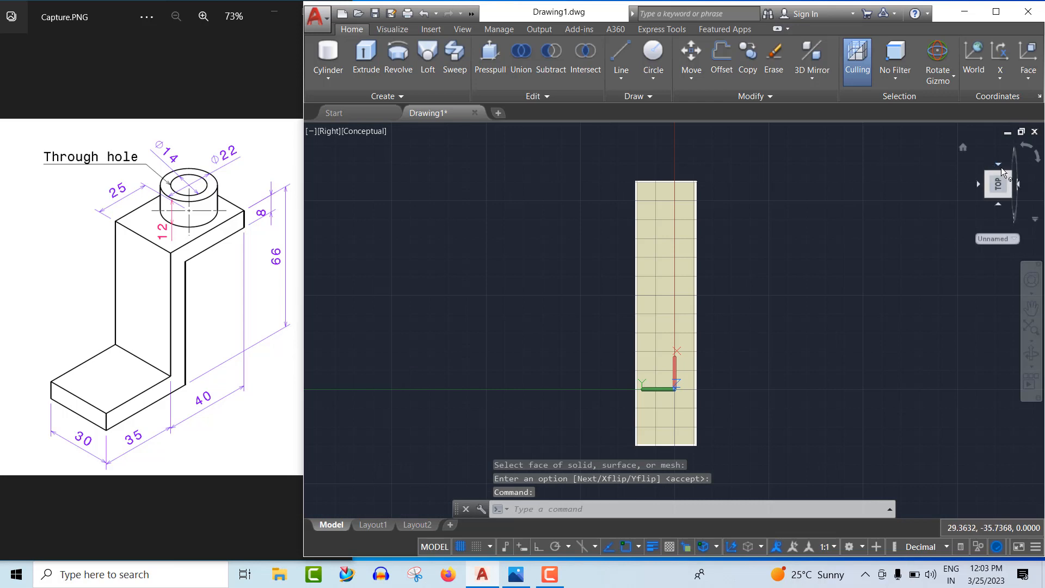
pyautogui.click(1028, 160)
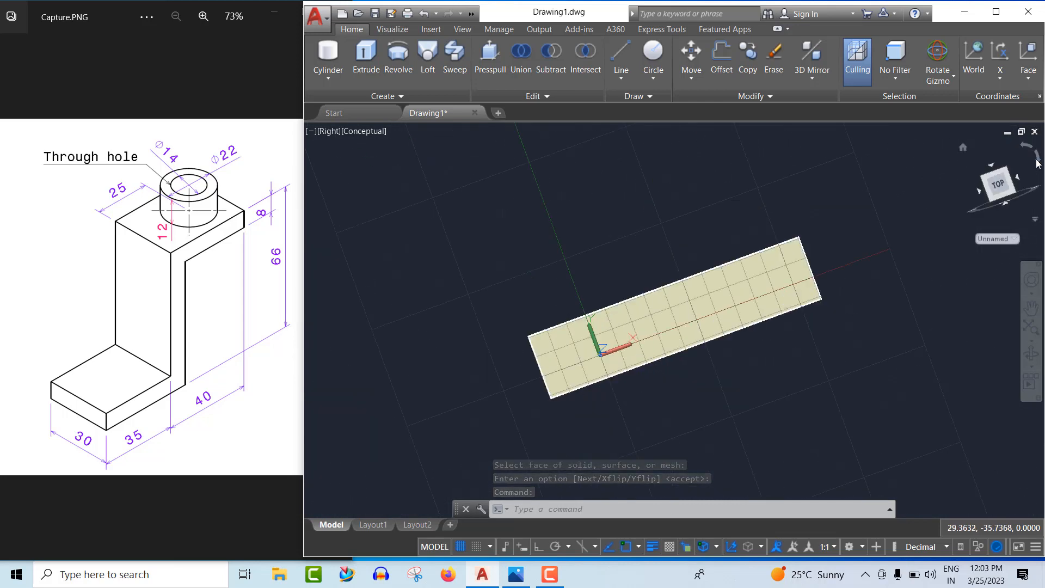
pyautogui.scroll(-2, 386, 319)
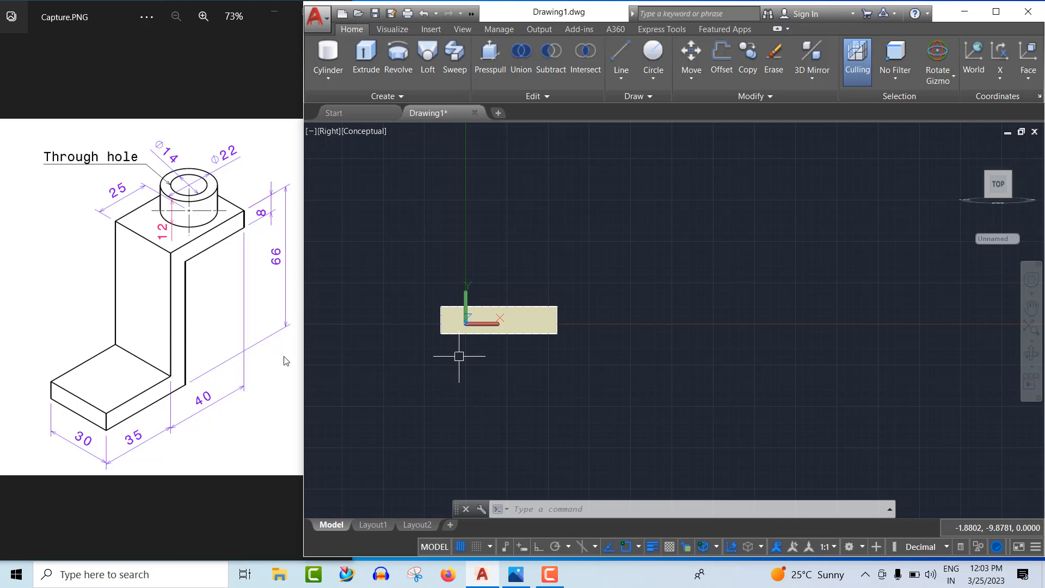
# Step: With Ortho on, draw connected lines beside the base plate: 58 up, 32 to the right and 8 up
pyautogui.click(626, 56)
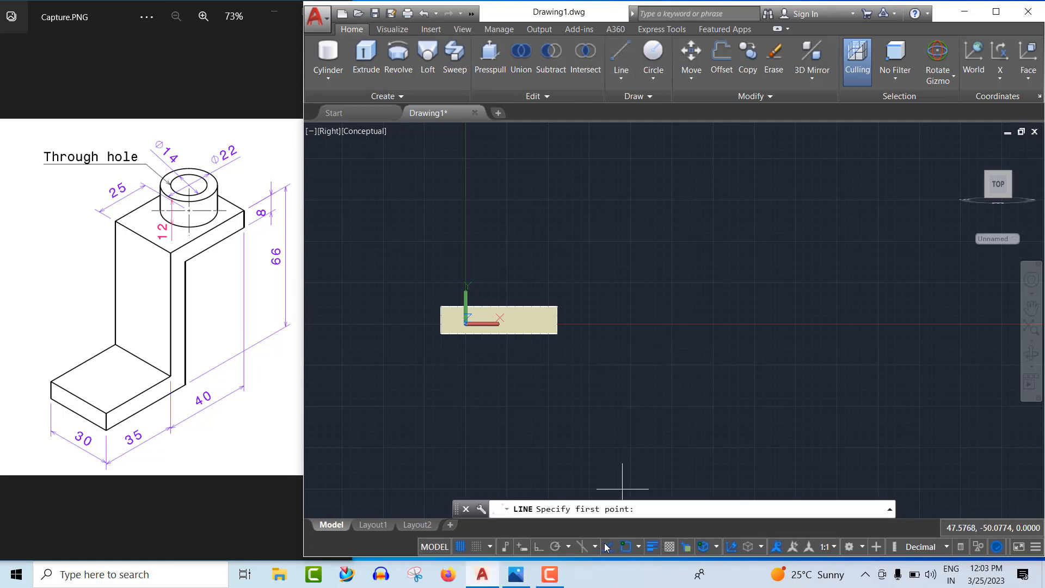
pyautogui.click(539, 547)
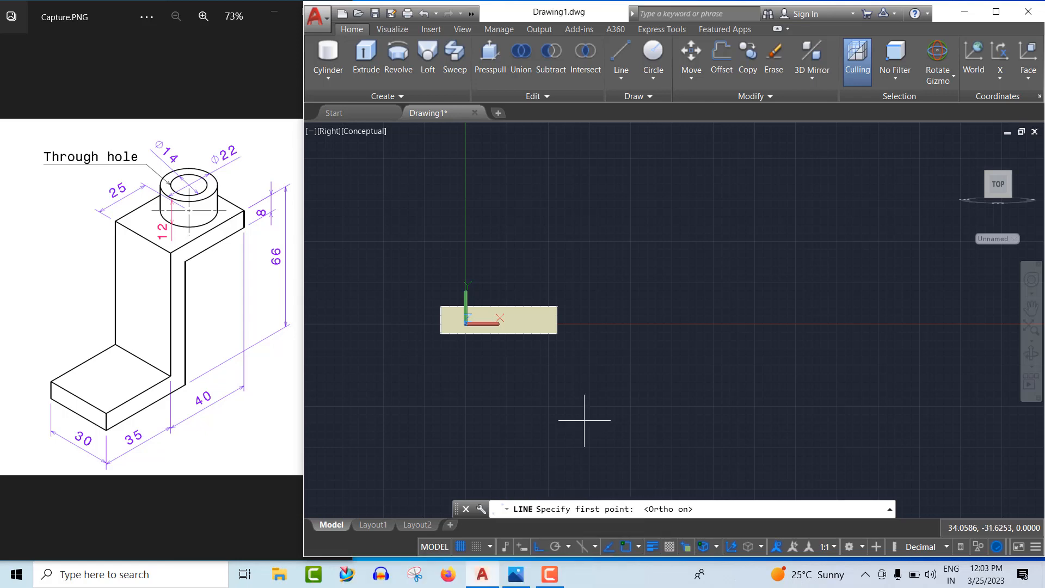
pyautogui.click(680, 335)
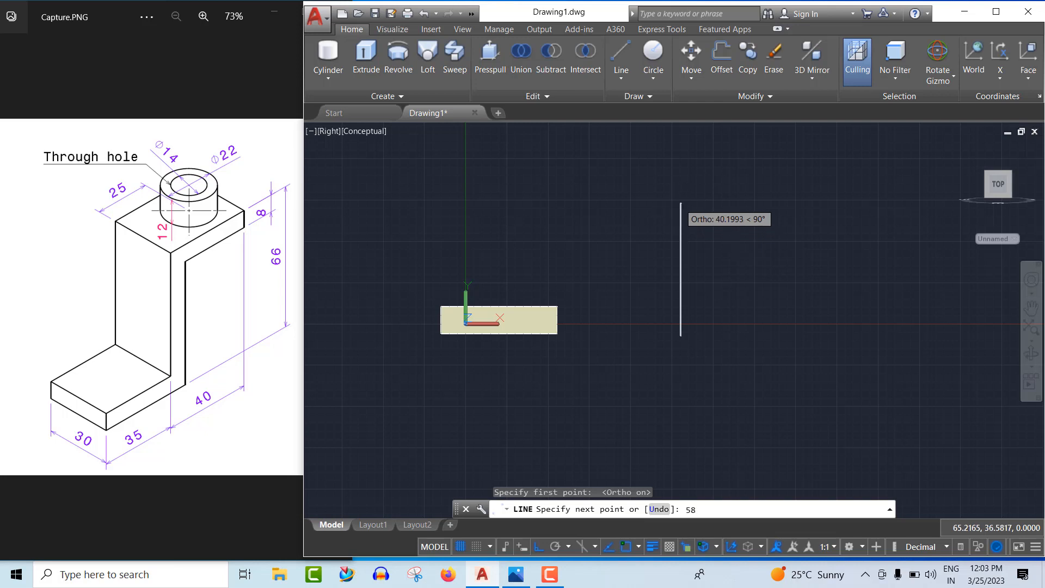
pyautogui.press('Return')
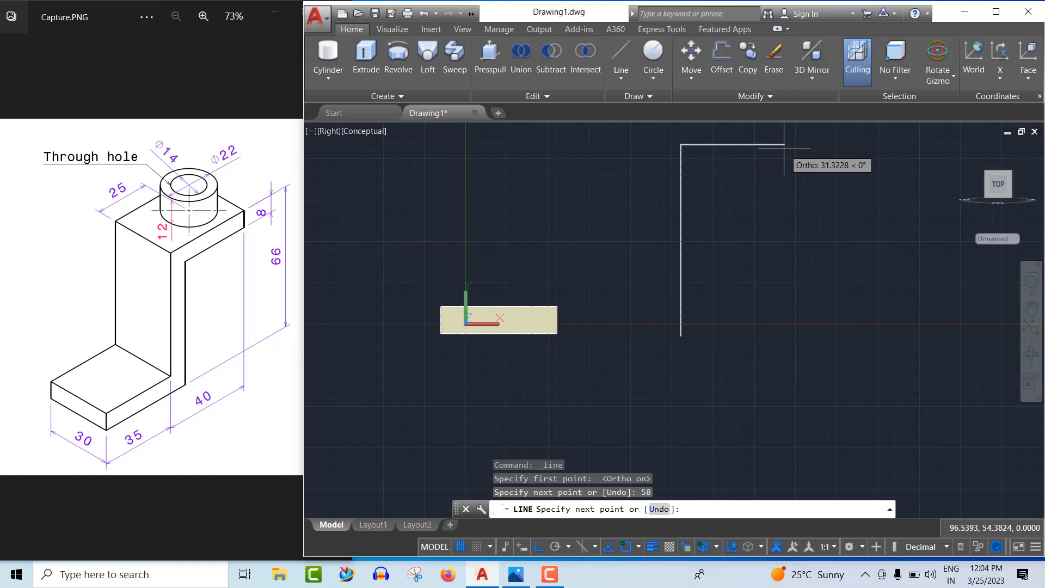
pyautogui.press('Return')
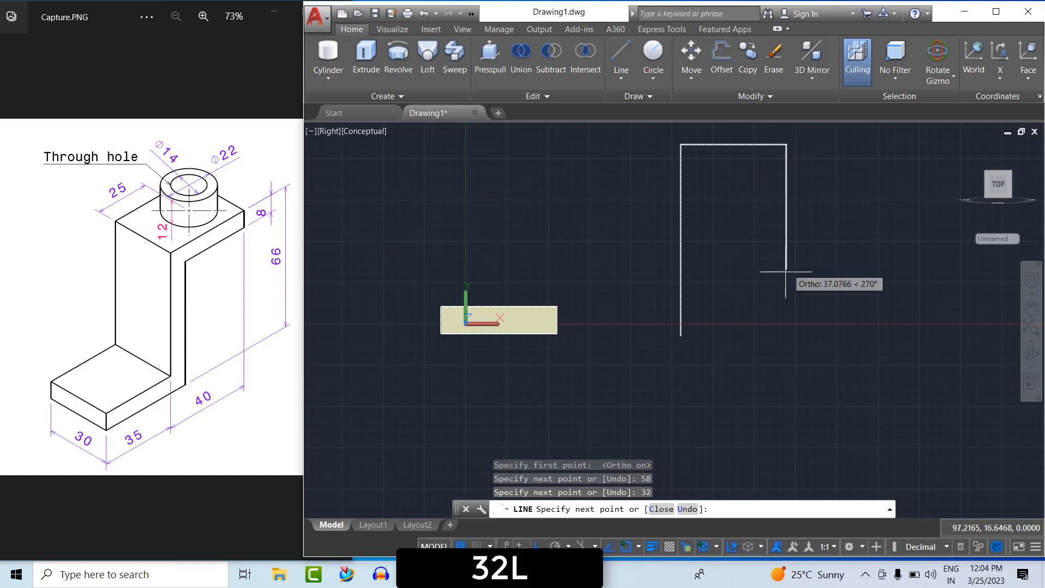
pyautogui.scroll(-5, 784, 280)
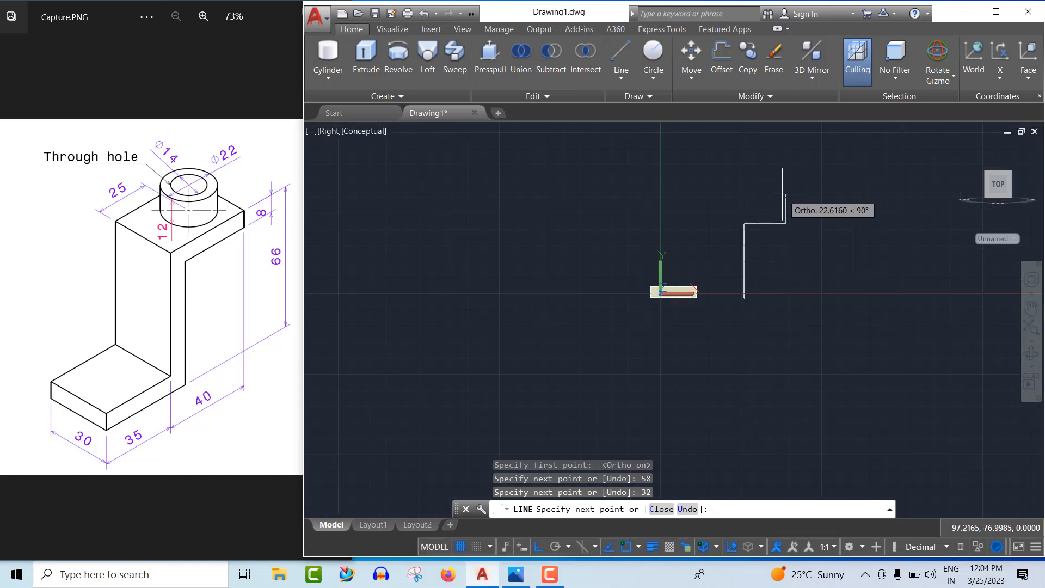
pyautogui.press('Return')
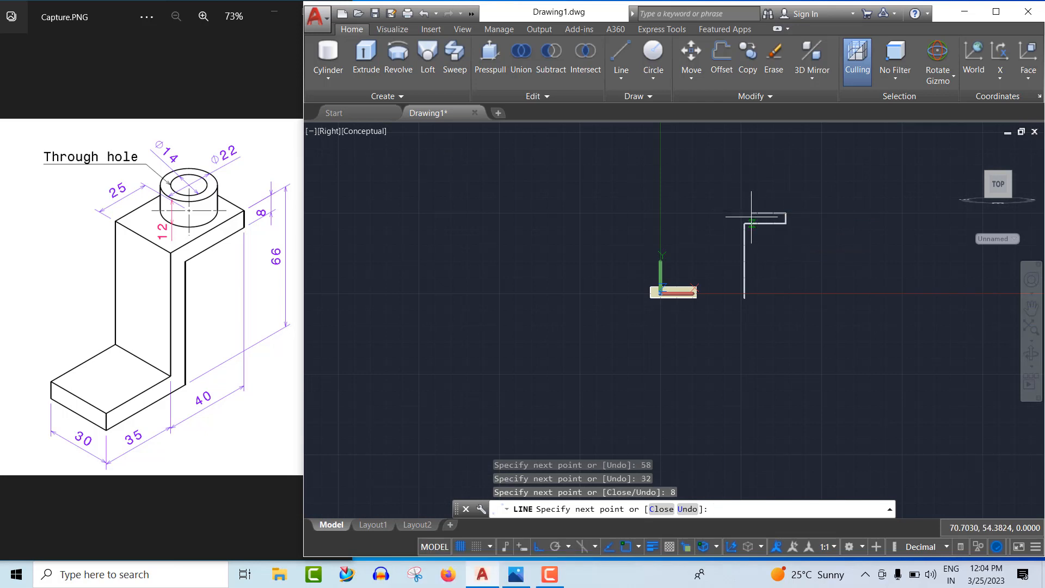
pyautogui.press('Escape')
# Step: Offset the 58 line outward to the left and the 32 line upward, both by a distance of 8
pyautogui.scroll(2, 762, 215)
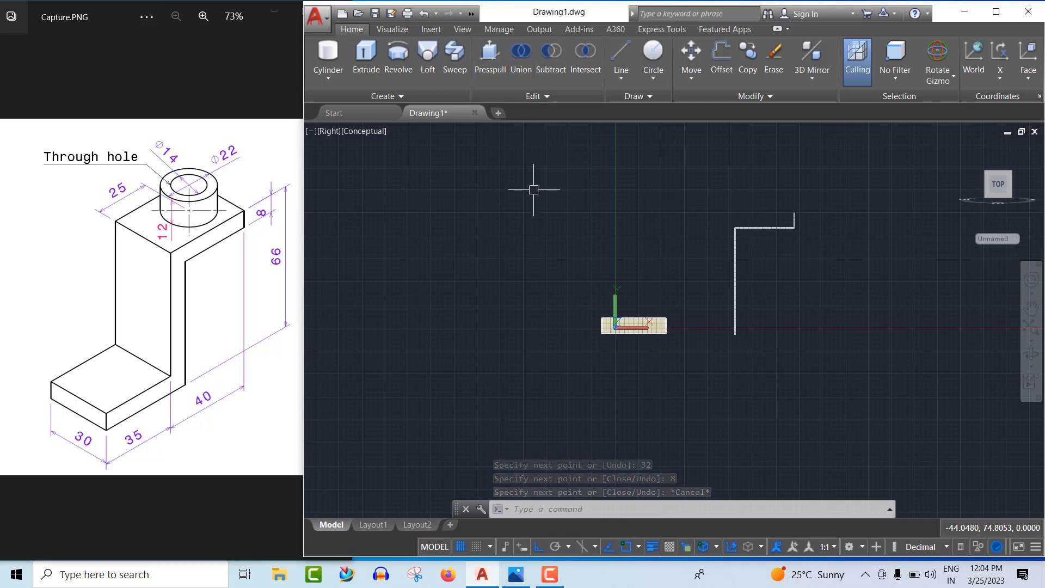
pyautogui.write('o')
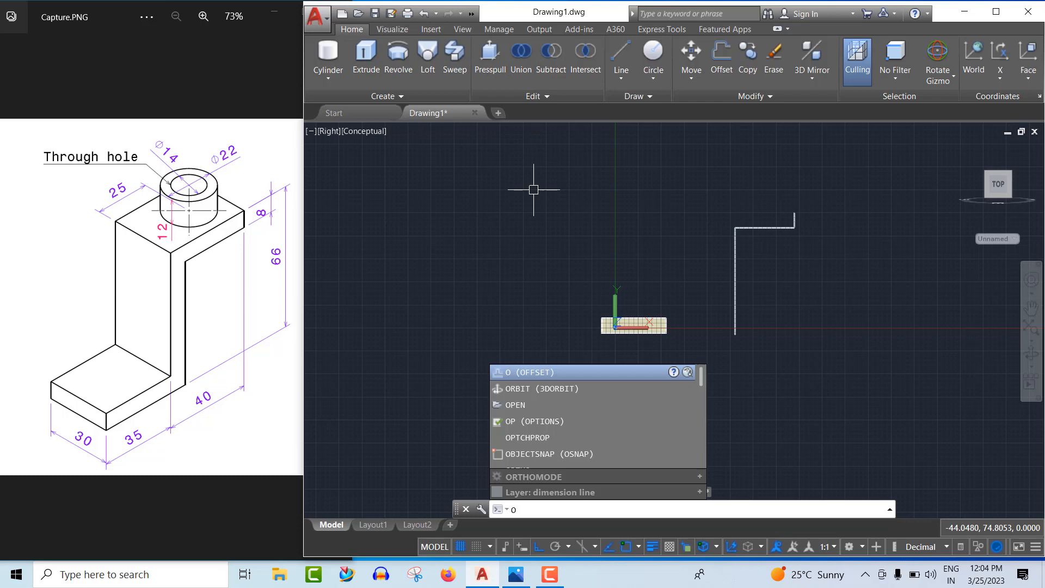
pyautogui.press('Return')
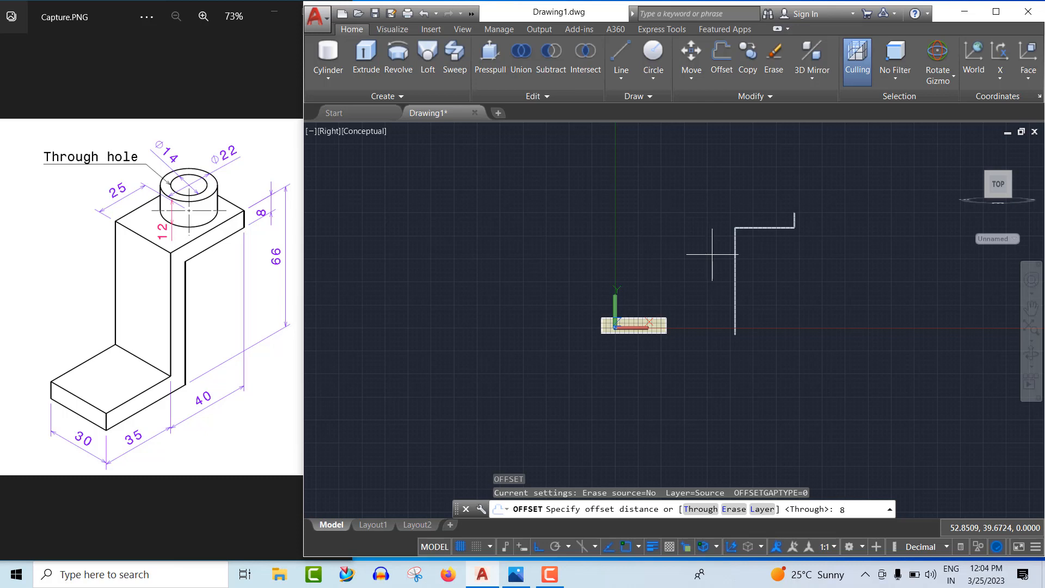
pyautogui.press('Return')
pyautogui.click(735, 263)
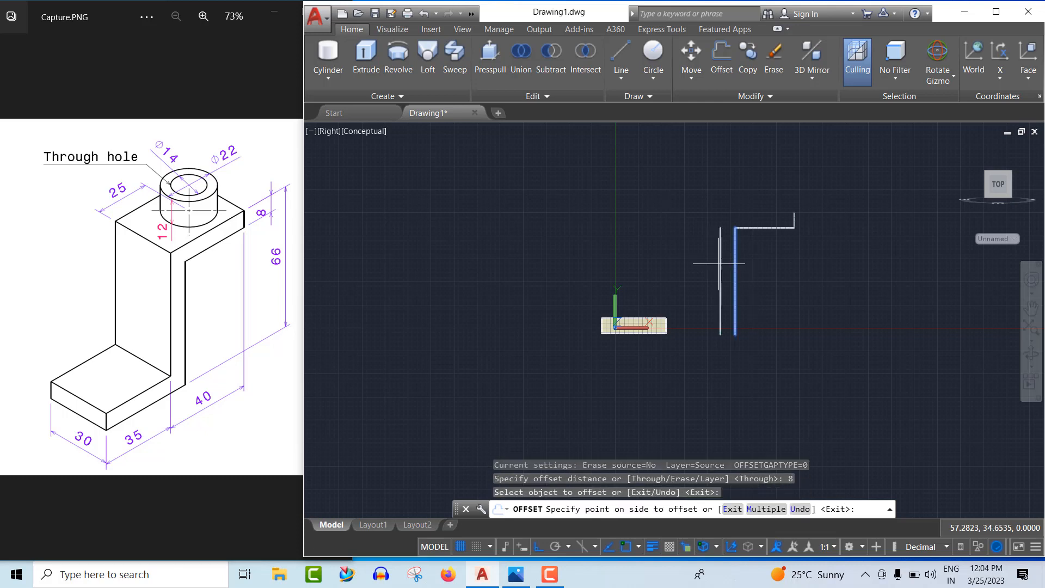
pyautogui.click(714, 264)
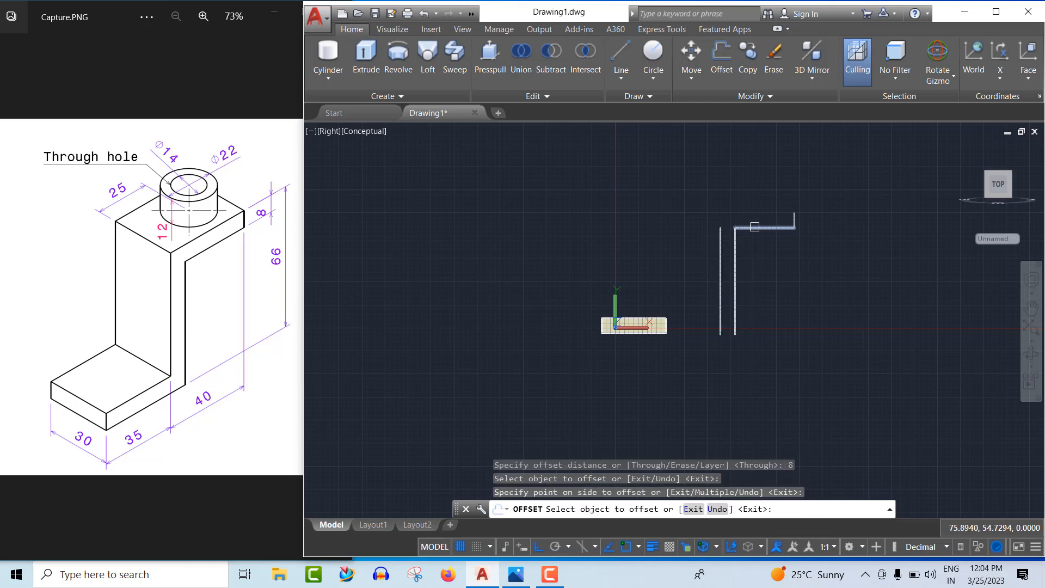
pyautogui.click(754, 227)
pyautogui.click(760, 199)
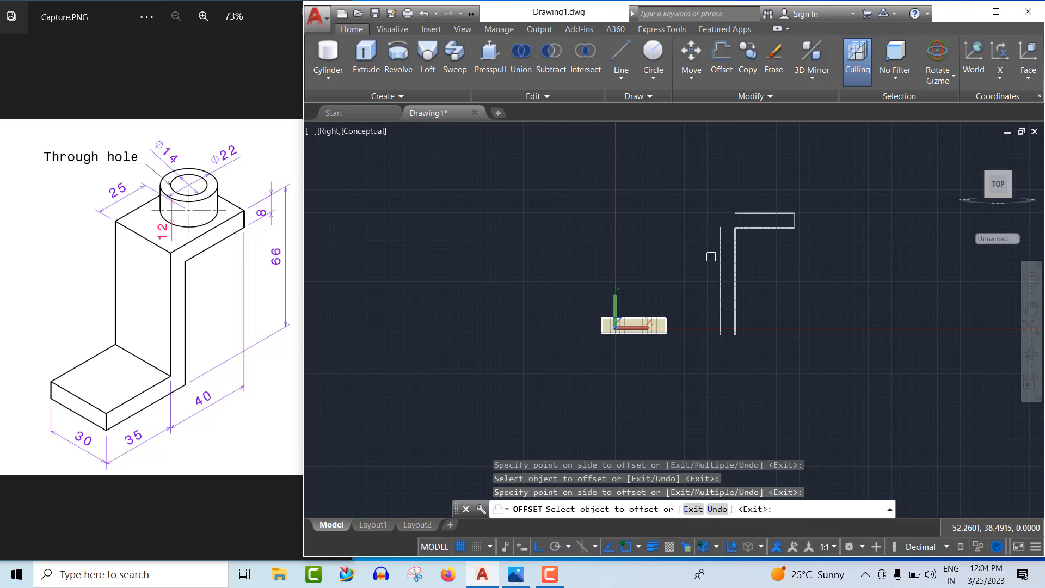
pyautogui.scroll(3, 706, 223)
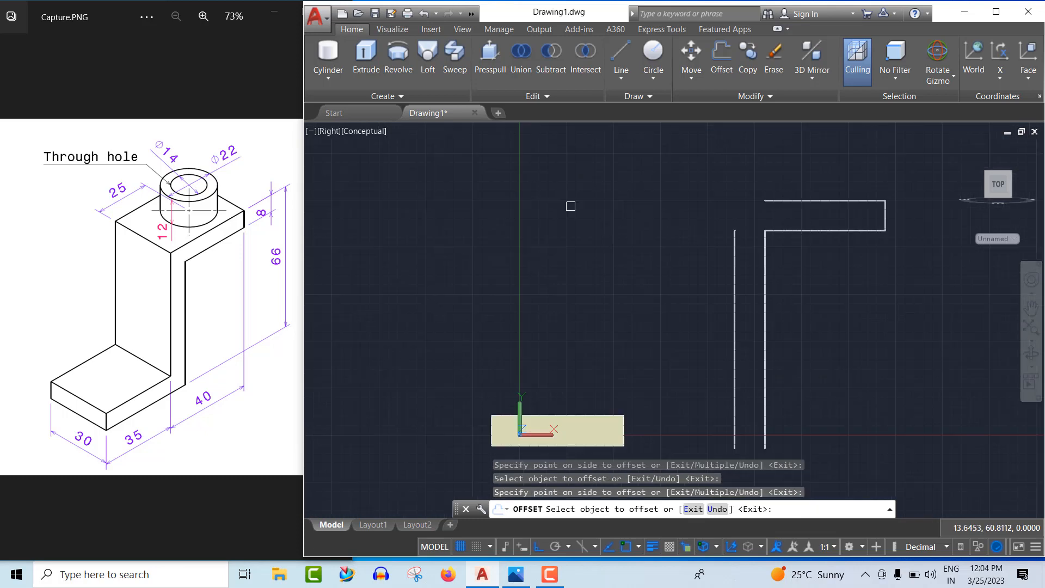
pyautogui.press('Escape')
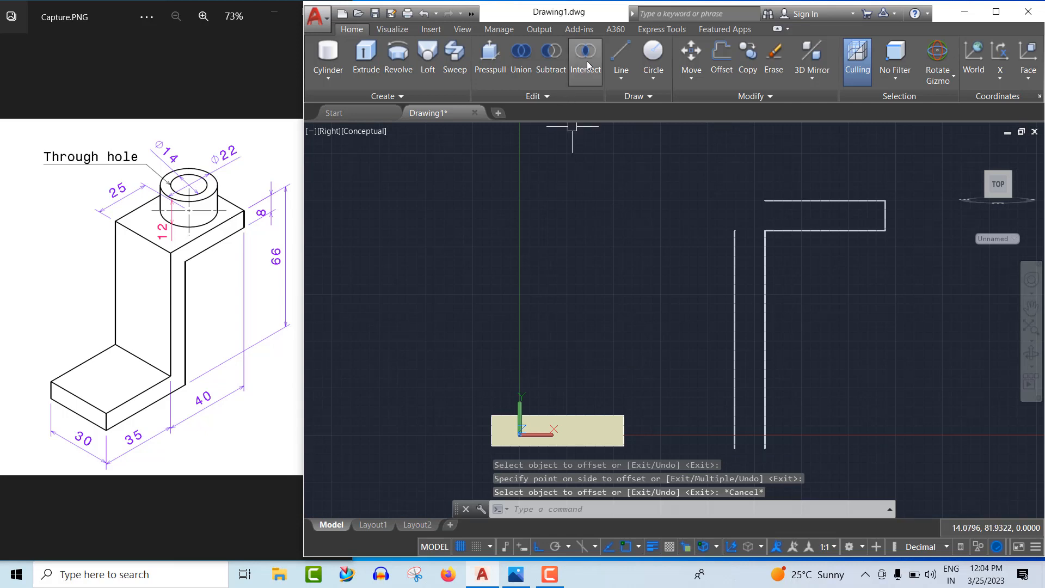
# Step: Close the outer top corner of the L-shaped profile with lines joining the ends of the two offset lines
pyautogui.click(619, 58)
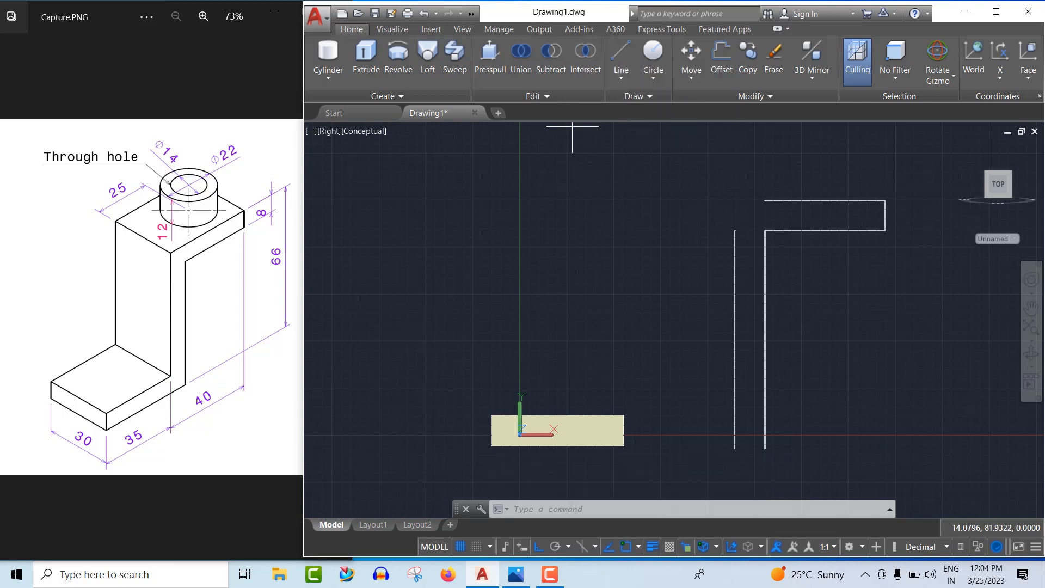
pyautogui.click(735, 229)
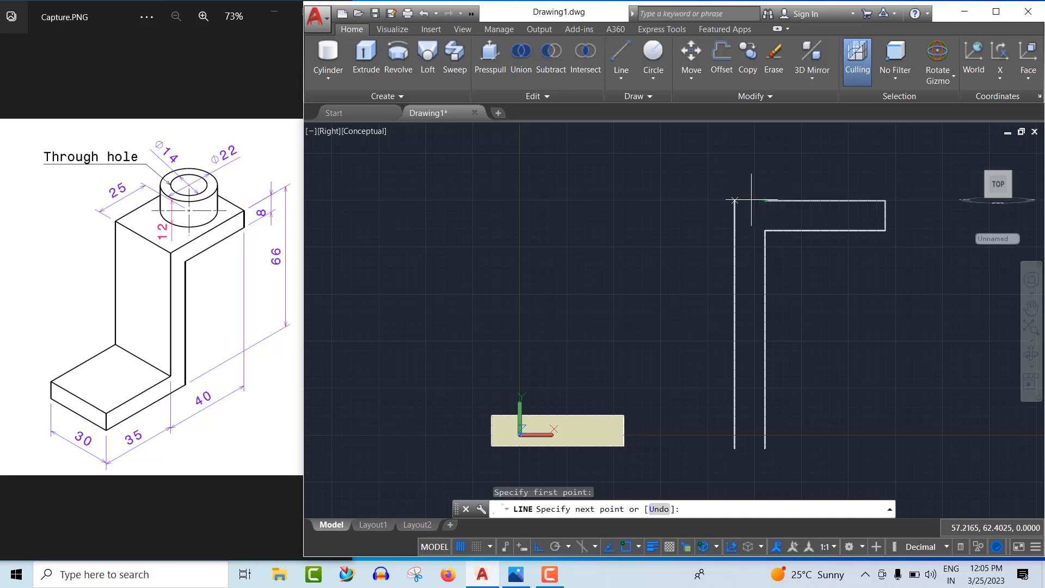
pyautogui.click(749, 201)
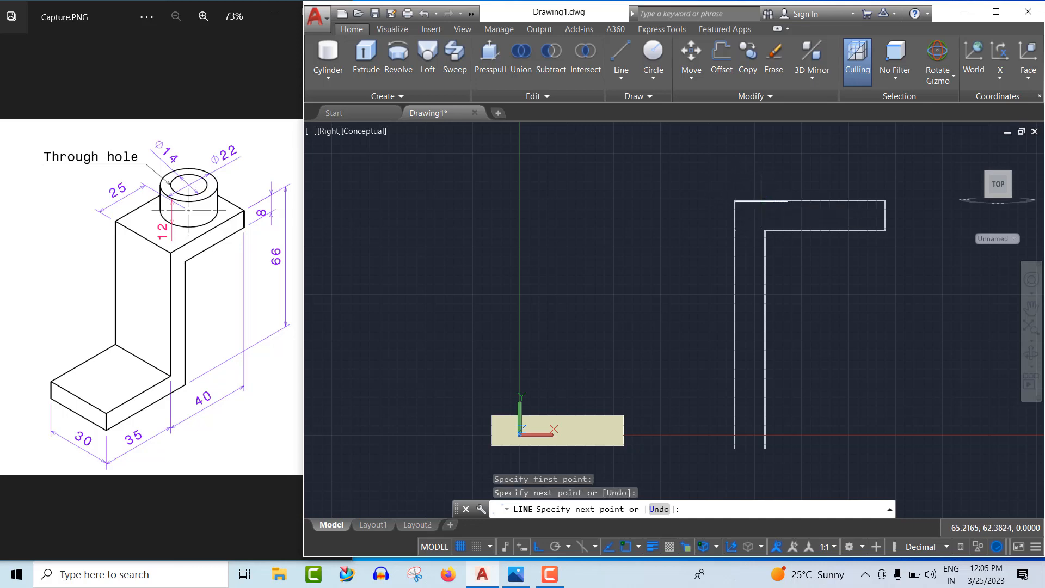
pyautogui.click(765, 201)
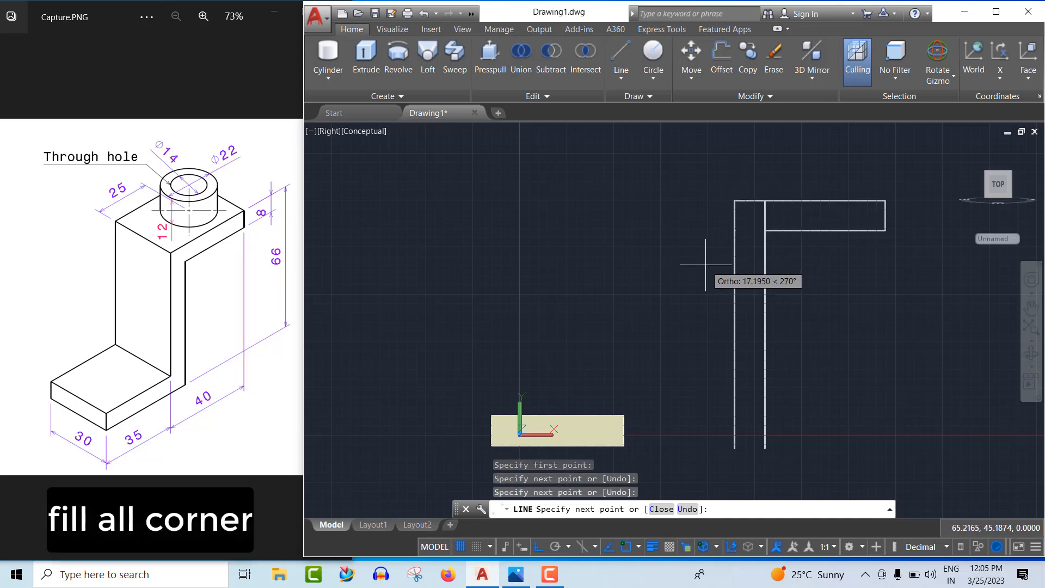
pyautogui.press('Escape')
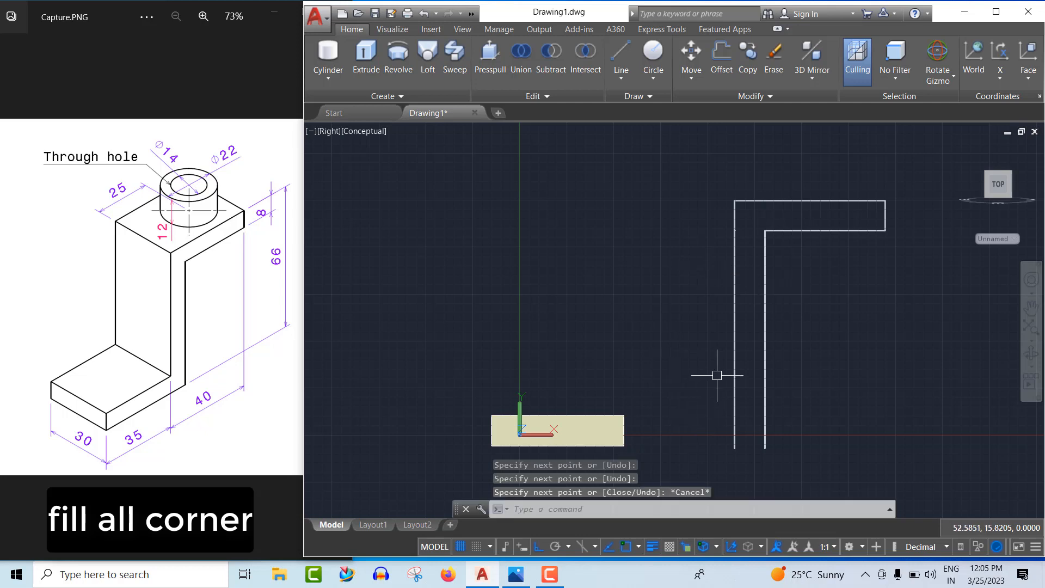
# Step: Close the lower end of the profile's upright leg with a line between the two long lines' endpoints
pyautogui.scroll(-2, 717, 376)
pyautogui.scroll(2, 743, 428)
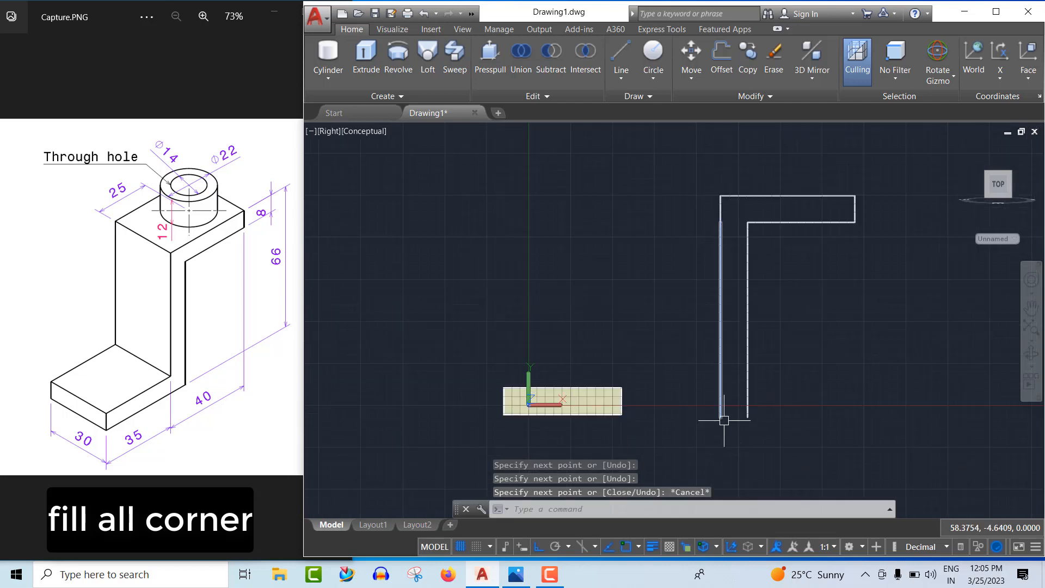
pyautogui.press('Return')
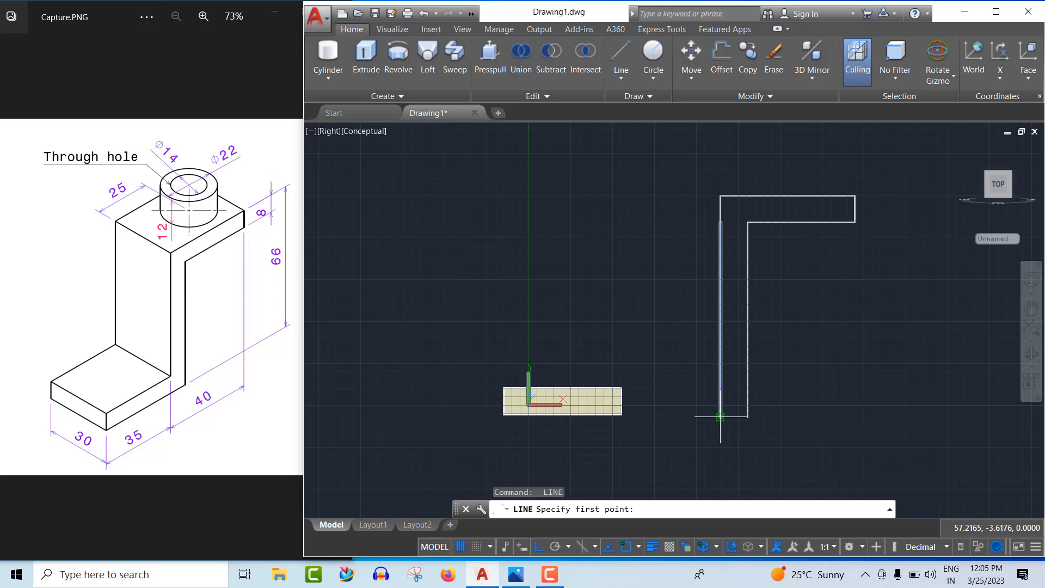
pyautogui.click(720, 417)
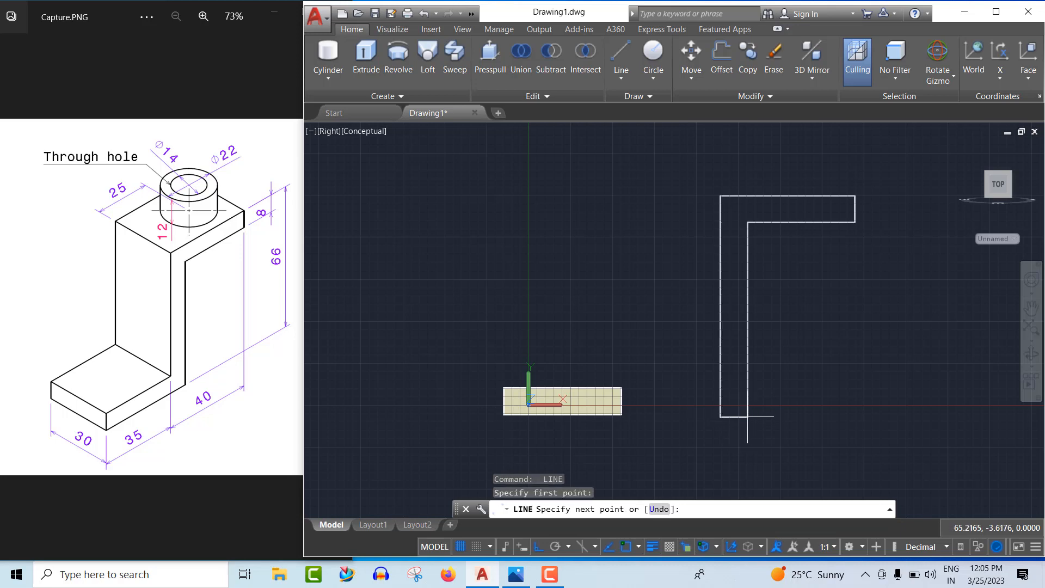
pyautogui.click(748, 417)
pyautogui.press('Escape')
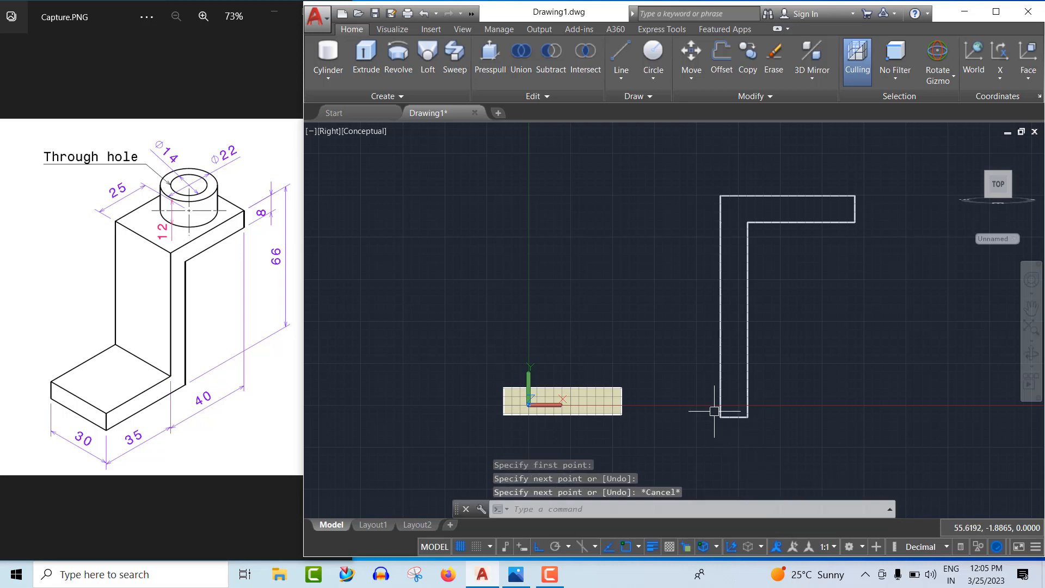
# Step: Join all the lines of the L-shaped profile into one closed polyline
pyautogui.scroll(-2, 700, 412)
pyautogui.click(700, 247)
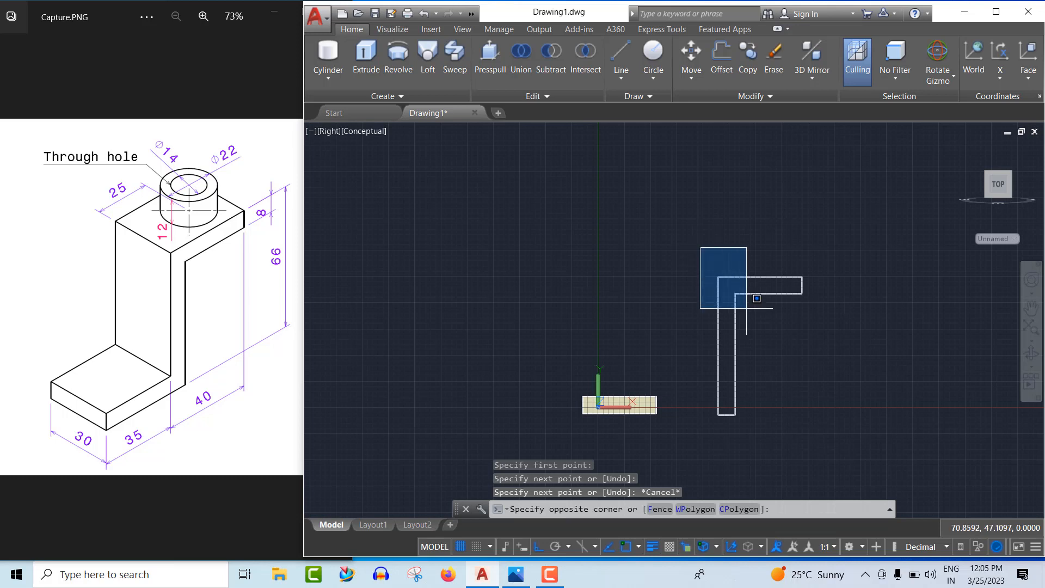
pyautogui.click(816, 433)
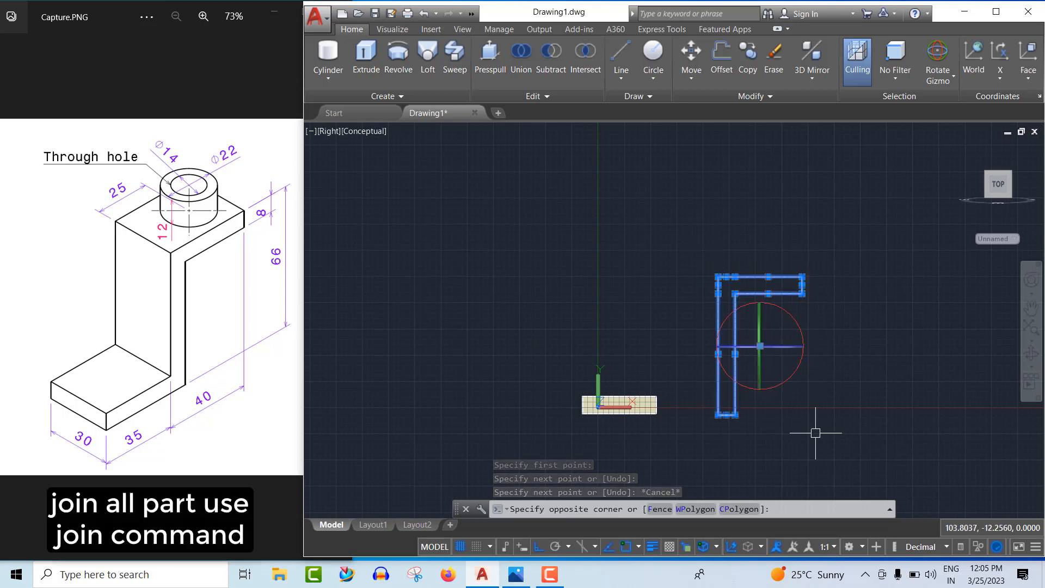
pyautogui.write('J')
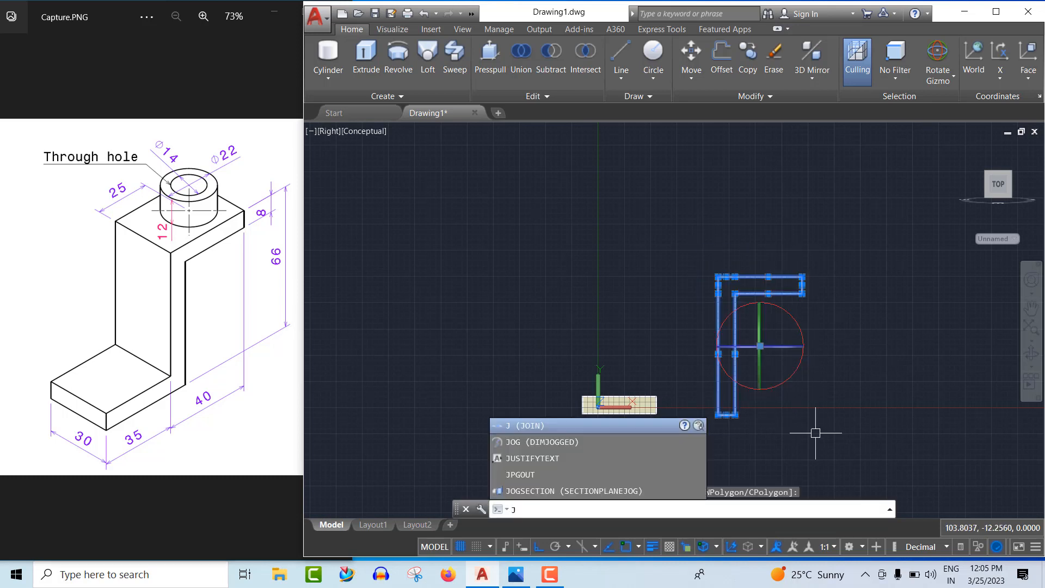
pyautogui.press('Return')
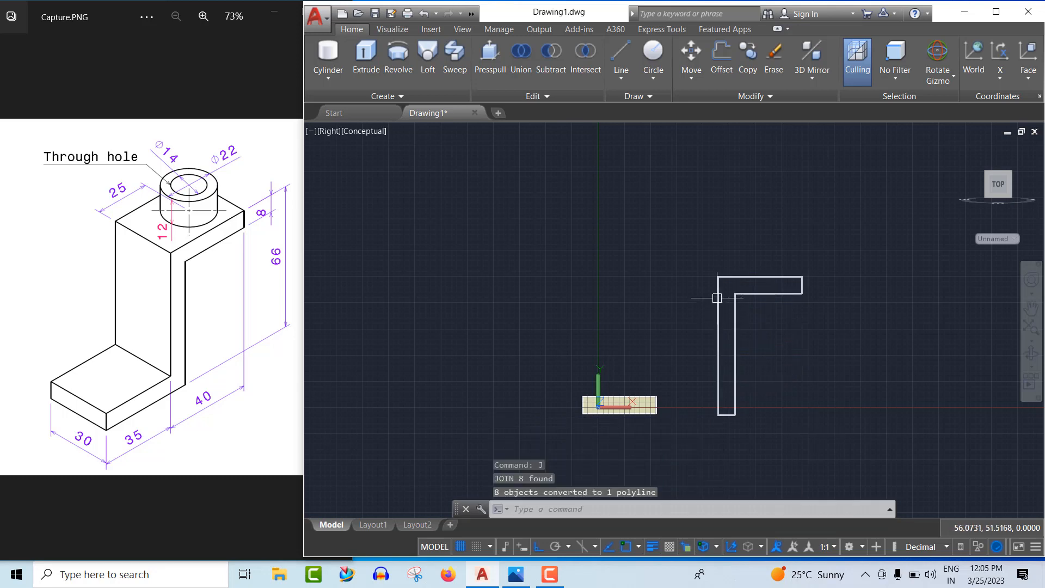
pyautogui.scroll(2, 721, 376)
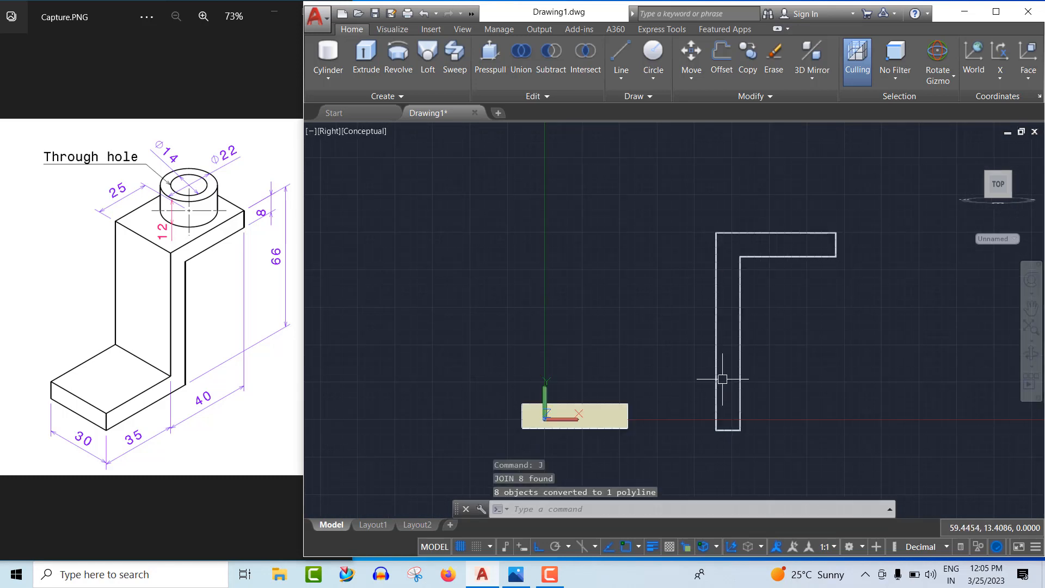
pyautogui.scroll(-2, 717, 307)
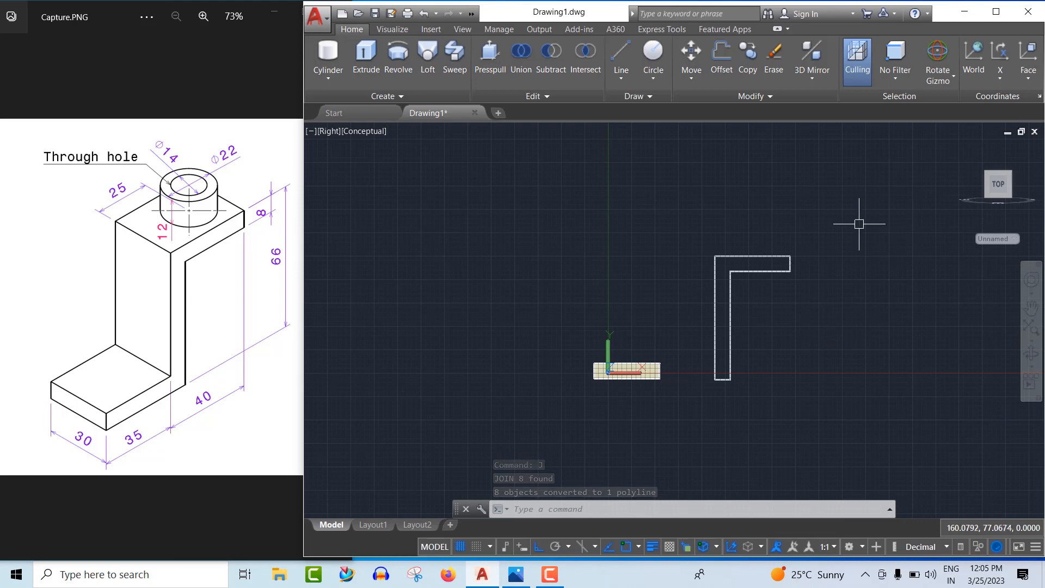
# Step: Extrude the closed L-shaped profile to a height of 30
pyautogui.click(988, 195)
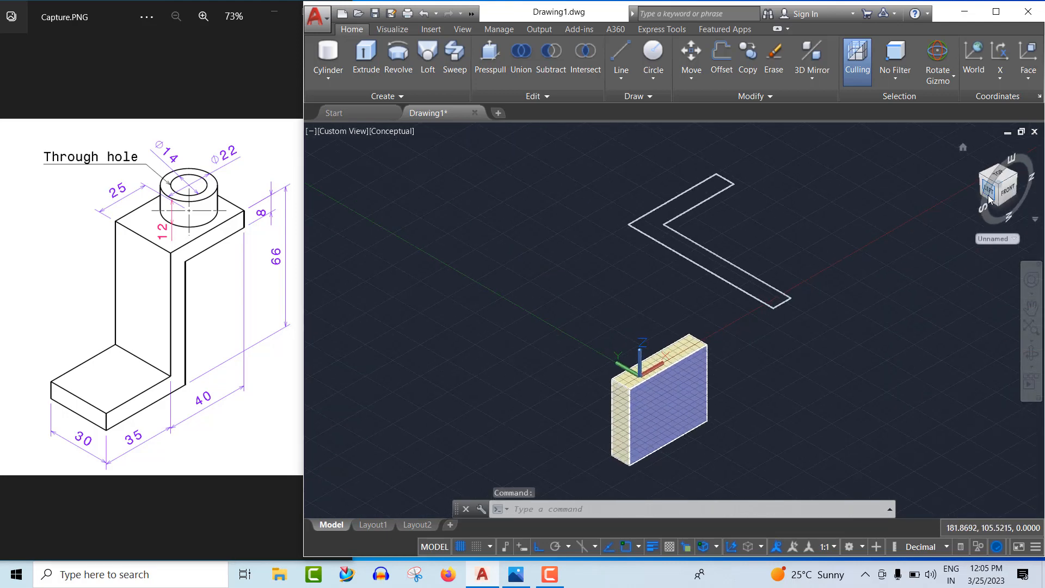
pyautogui.scroll(-2, 732, 384)
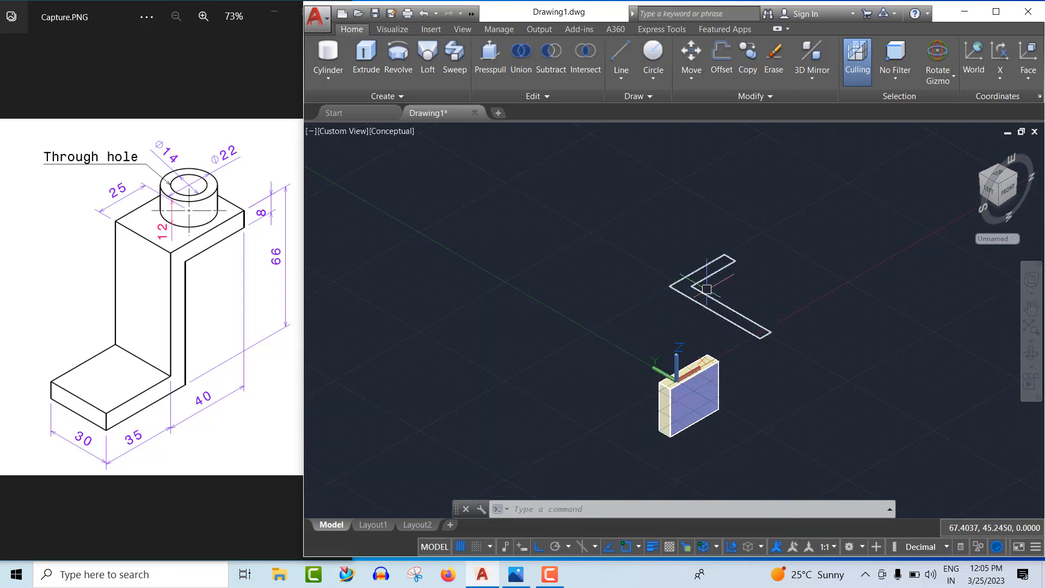
pyautogui.click(724, 303)
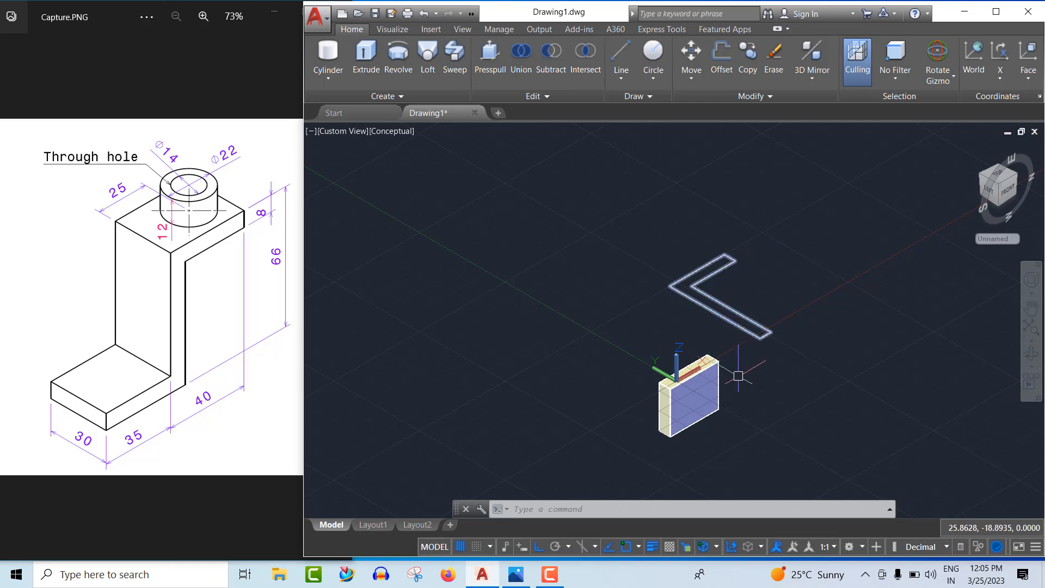
pyautogui.press('Escape')
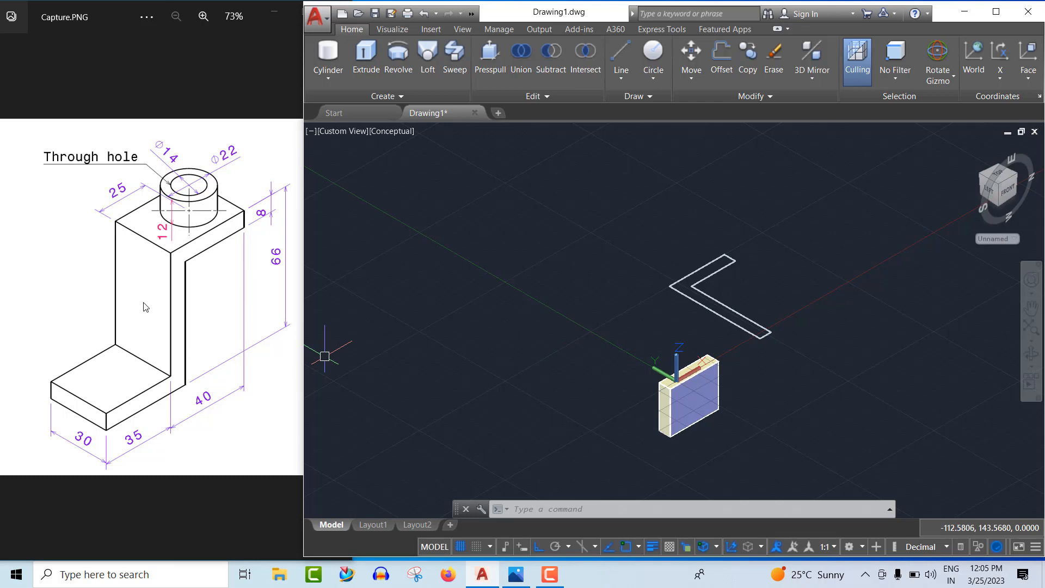
pyautogui.click(366, 54)
pyautogui.click(757, 322)
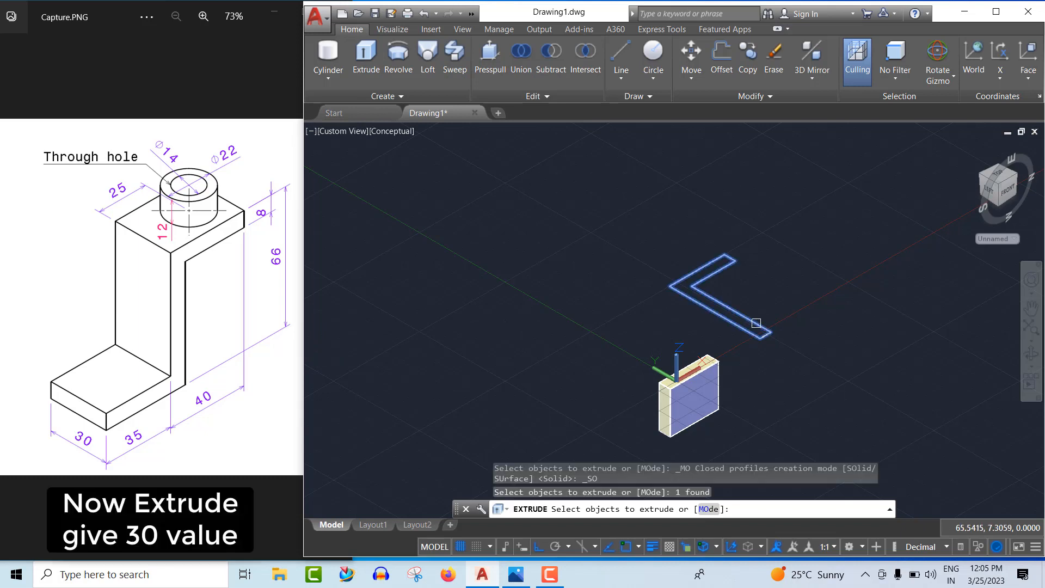
pyautogui.press('Return')
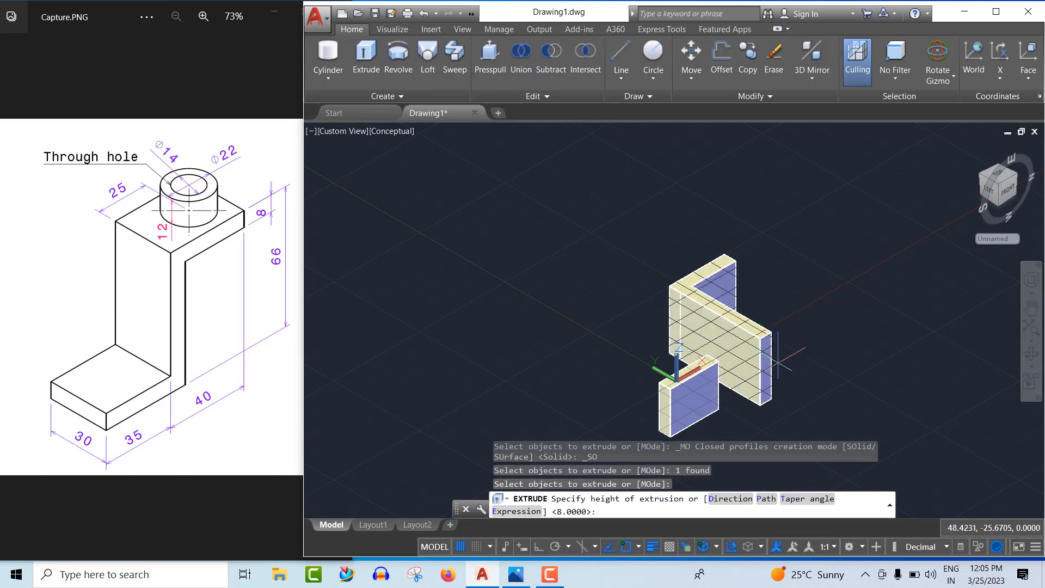
pyautogui.press('Return')
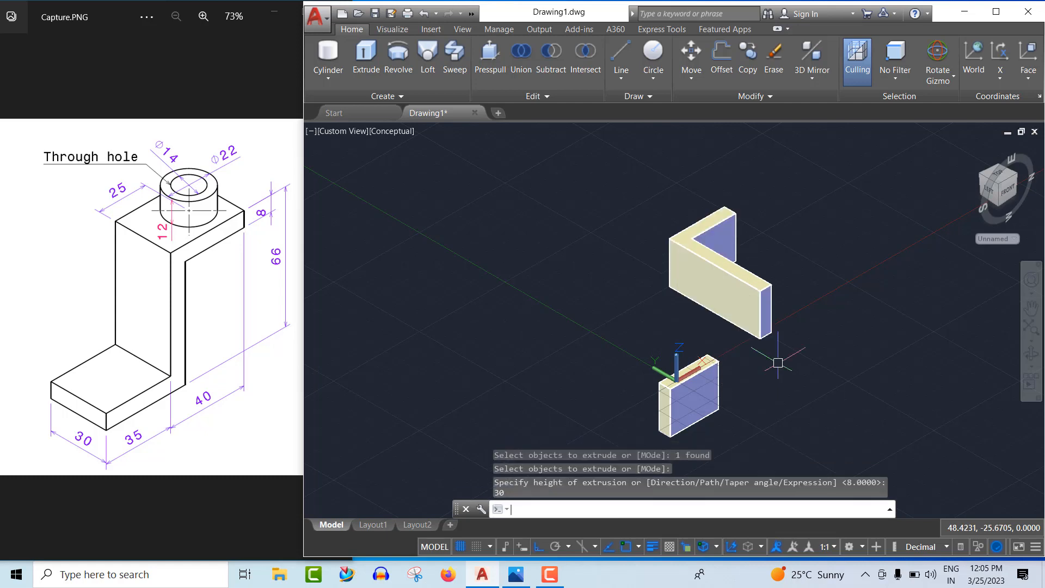
# Step: Move the L-shaped solid by the upright's lower front corner onto the matching lower corner at the base plate's end
pyautogui.scroll(-2, 708, 319)
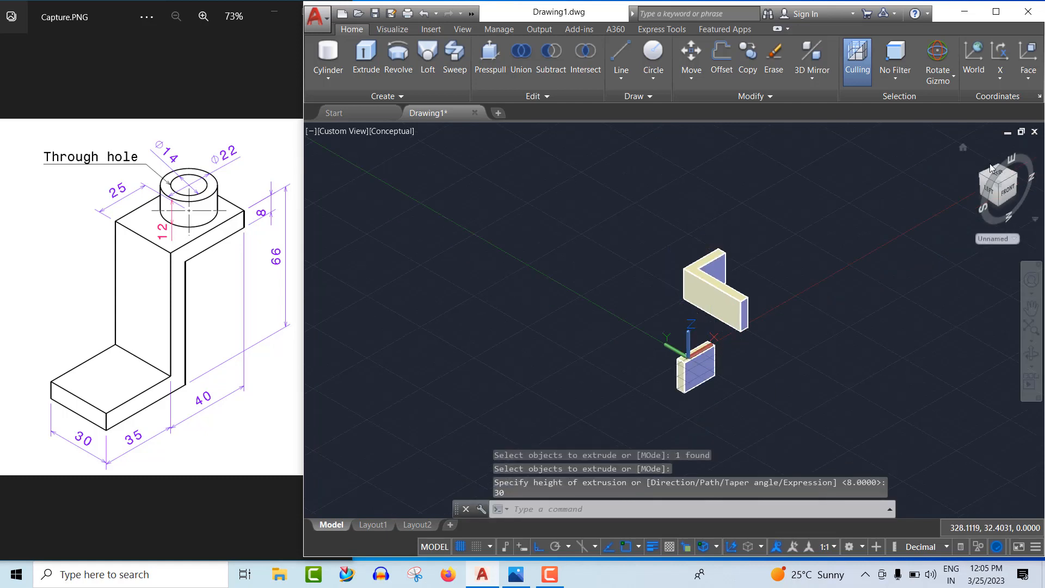
pyautogui.click(1006, 175)
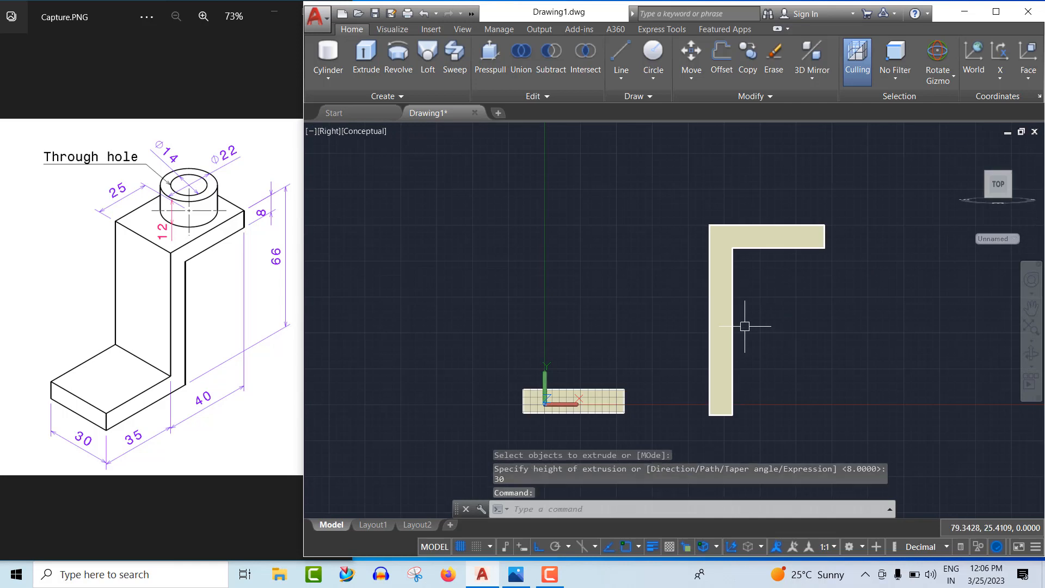
pyautogui.click(1031, 354)
pyautogui.moveTo(893, 354); pyautogui.dragTo(947, 436)
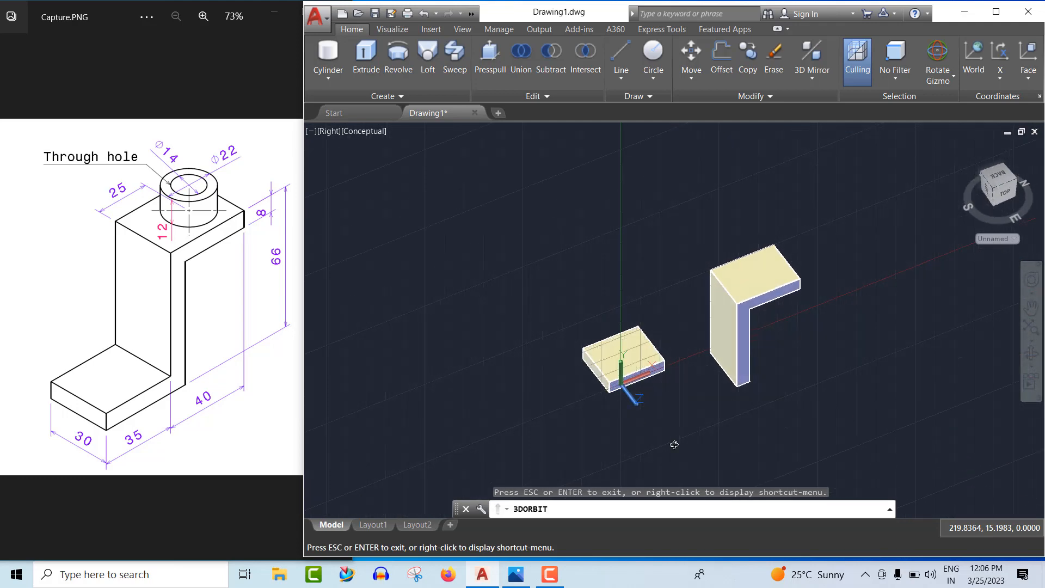
pyautogui.scroll(5, 702, 413)
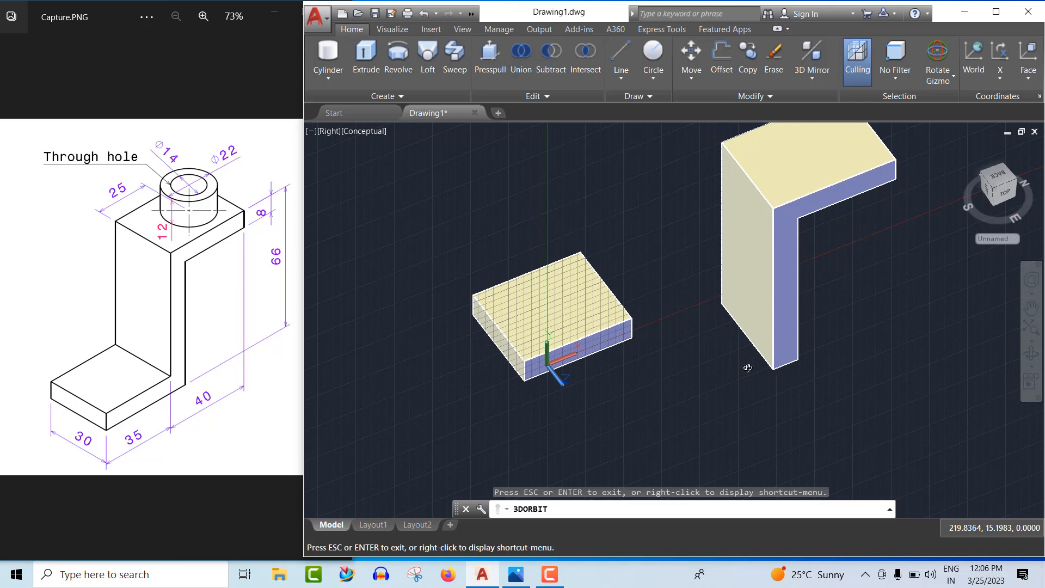
pyautogui.press('Escape')
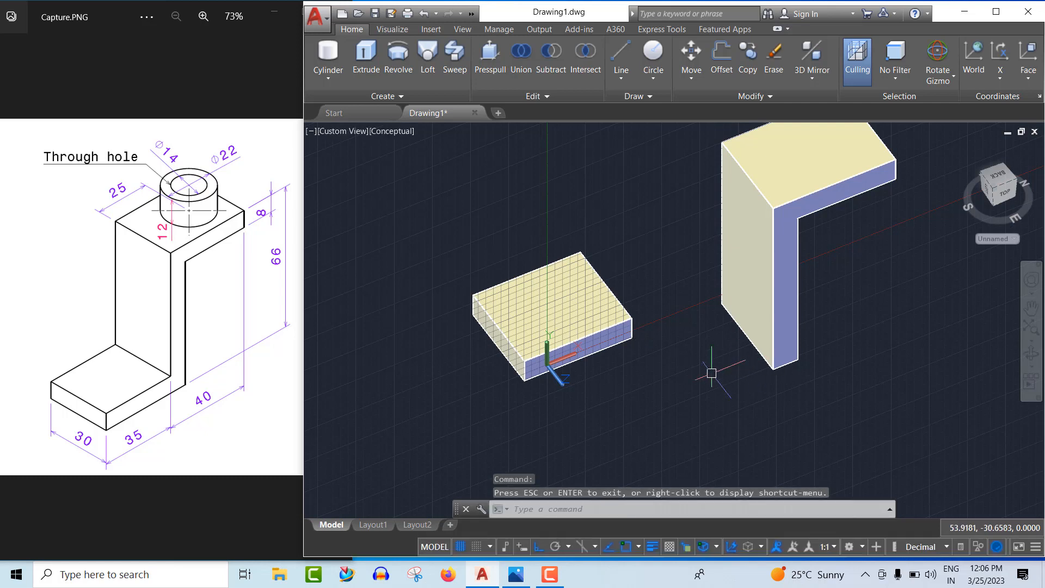
pyautogui.write('m')
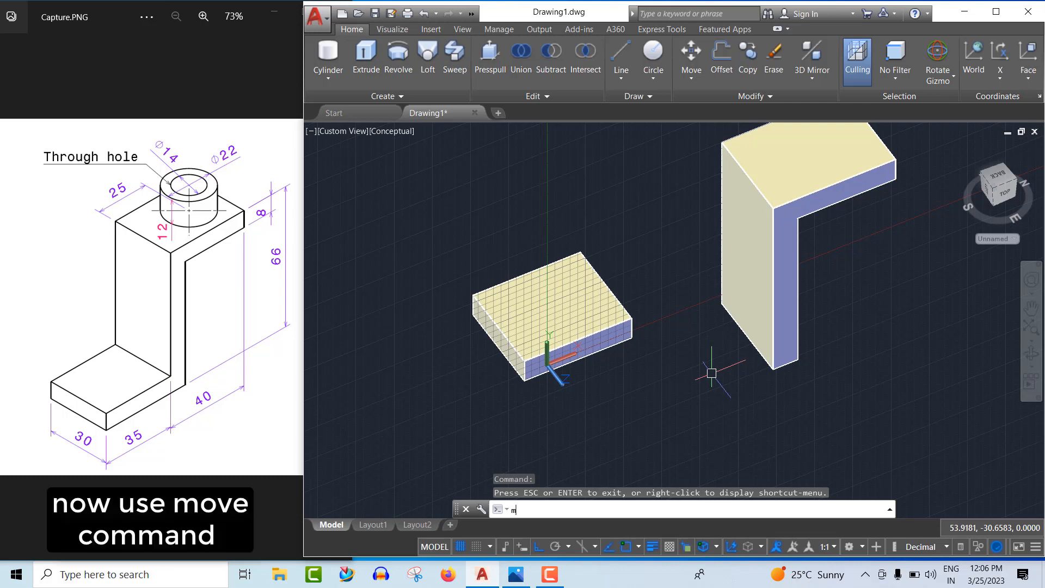
pyautogui.press('Return')
pyautogui.click(777, 295)
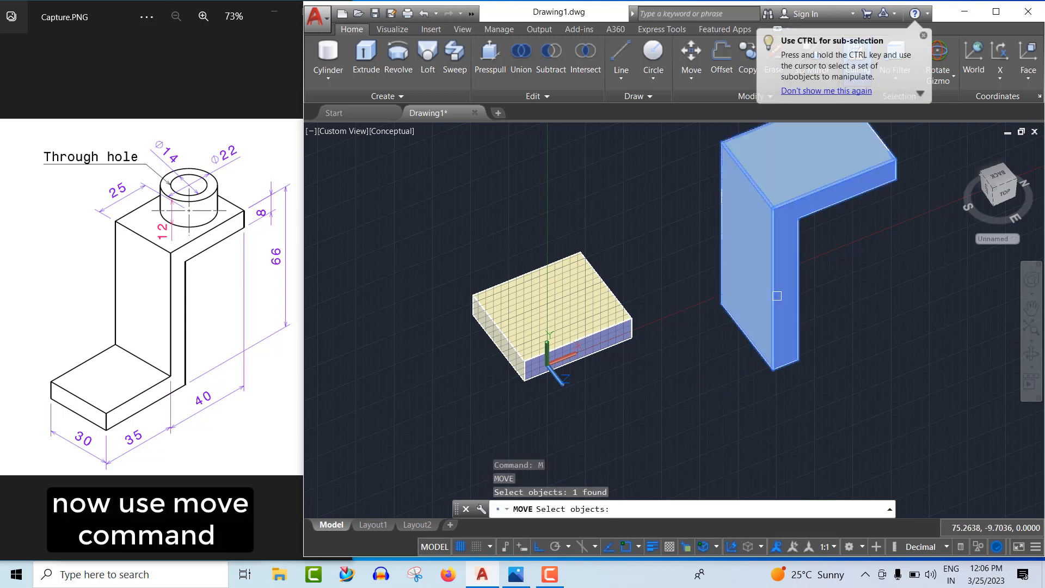
pyautogui.press('Return')
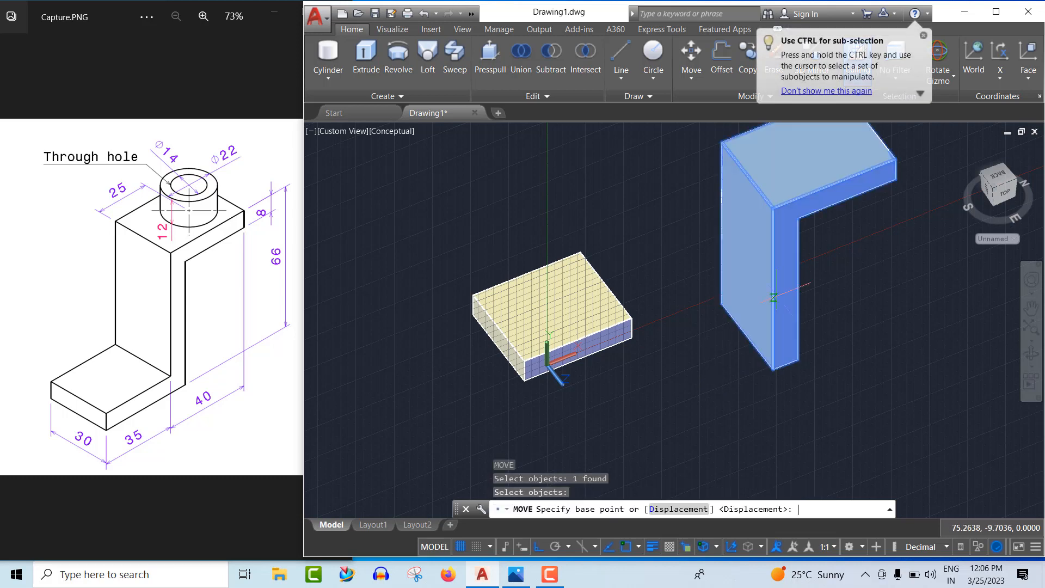
pyautogui.click(773, 369)
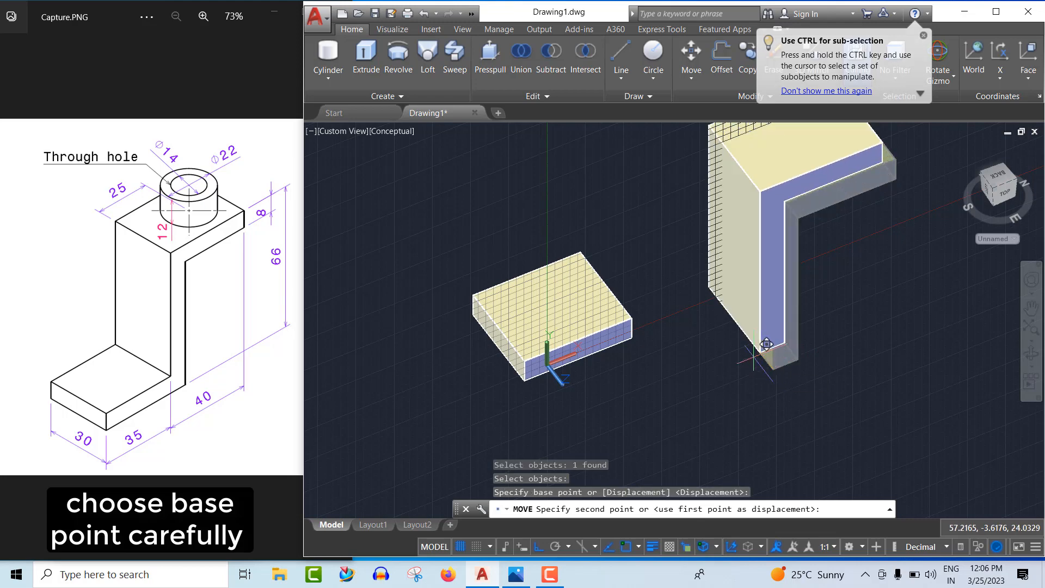
pyautogui.click(632, 333)
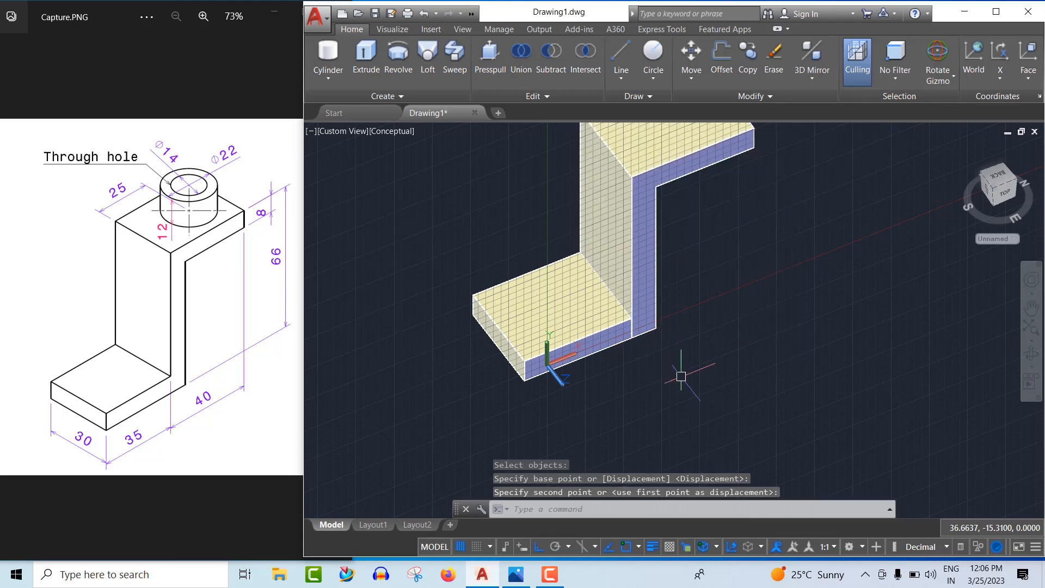
# Step: Unite the base plate and the L-shaped solid into one body with Union
pyautogui.scroll(-1, 690, 453)
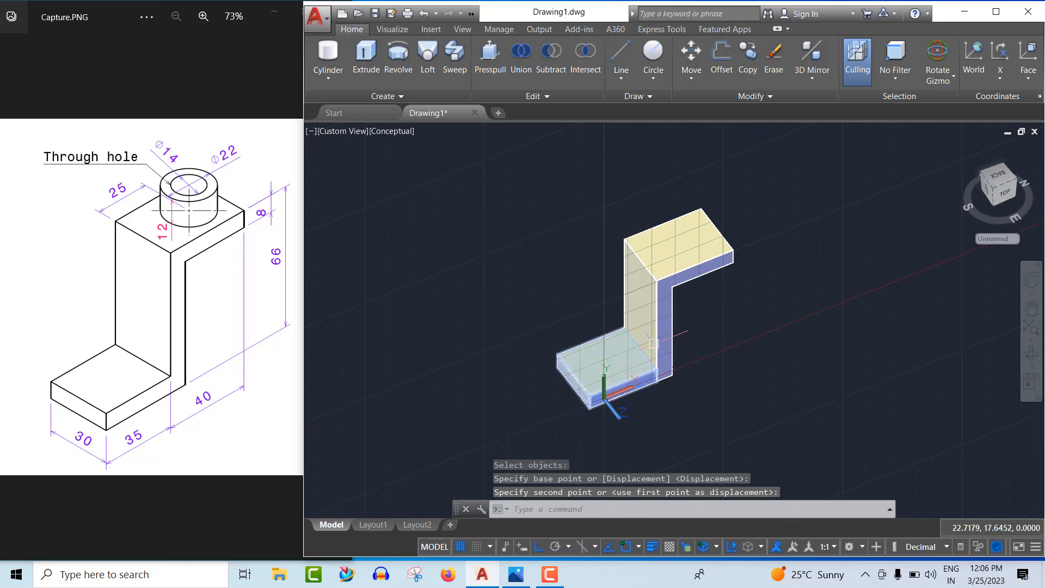
pyautogui.scroll(1, 690, 361)
pyautogui.scroll(1, 690, 357)
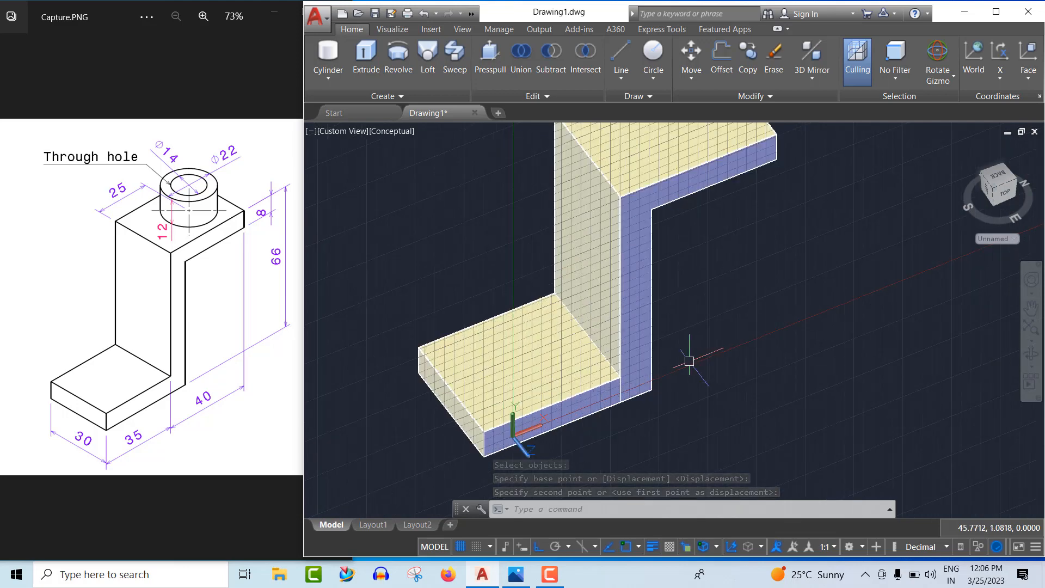
pyautogui.scroll(-1, 637, 413)
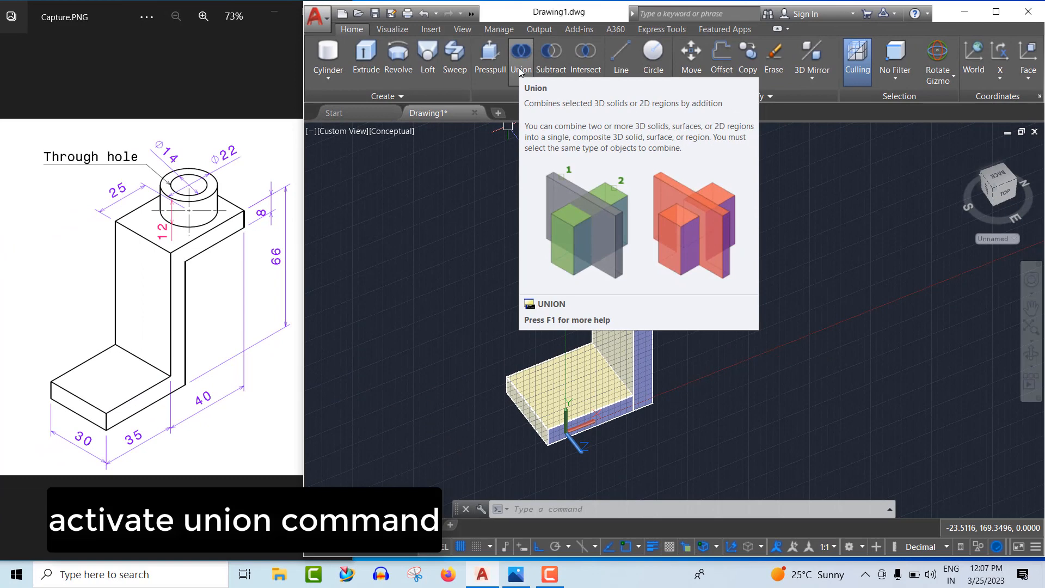
pyautogui.click(518, 68)
pyautogui.click(575, 375)
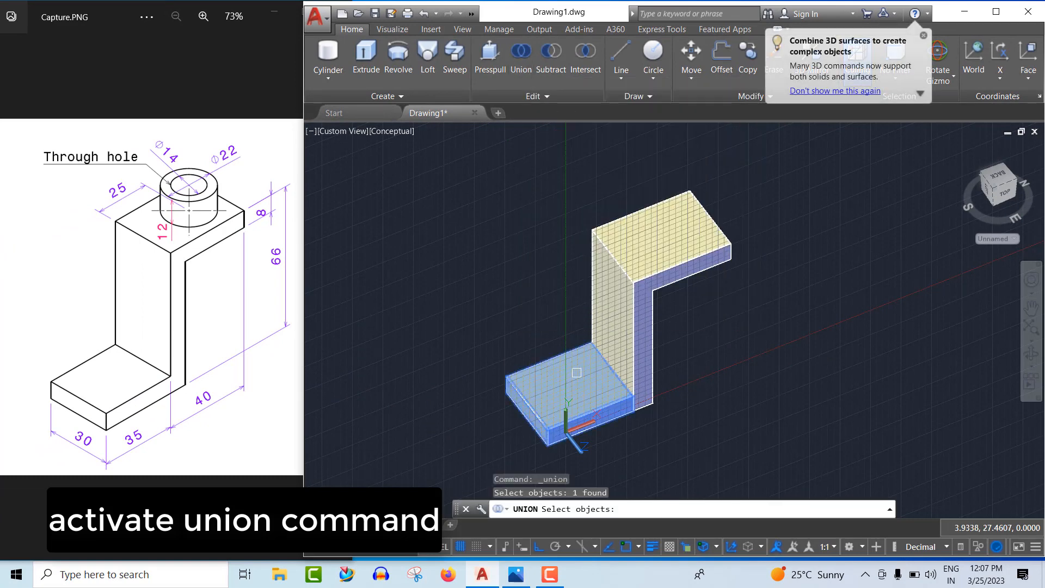
pyautogui.click(612, 326)
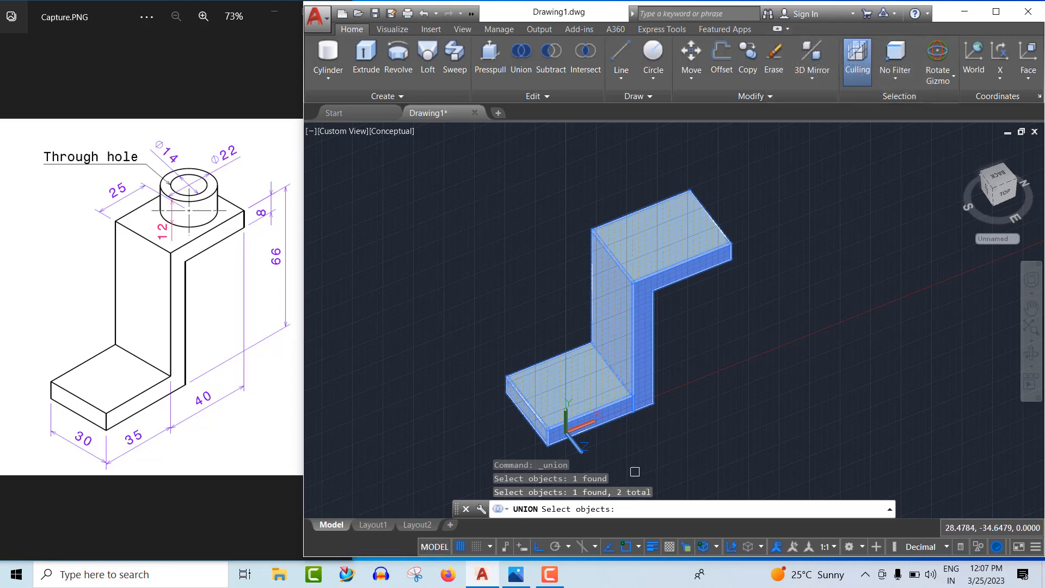
pyautogui.press('Return')
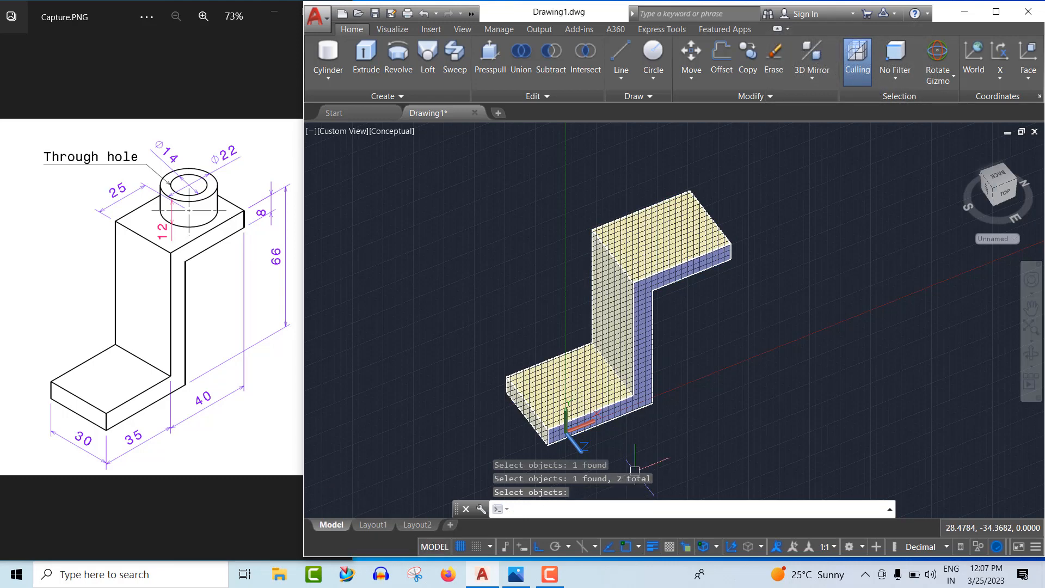
# Step: Examine the united body where the base plate meets the upright, and its top face
pyautogui.scroll(2, 608, 395)
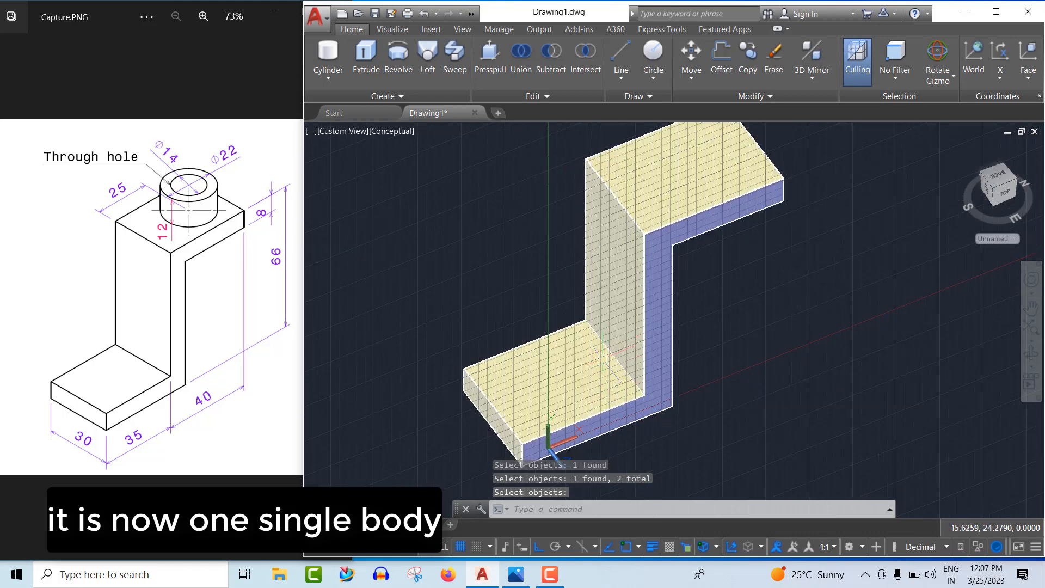
pyautogui.scroll(3, 606, 393)
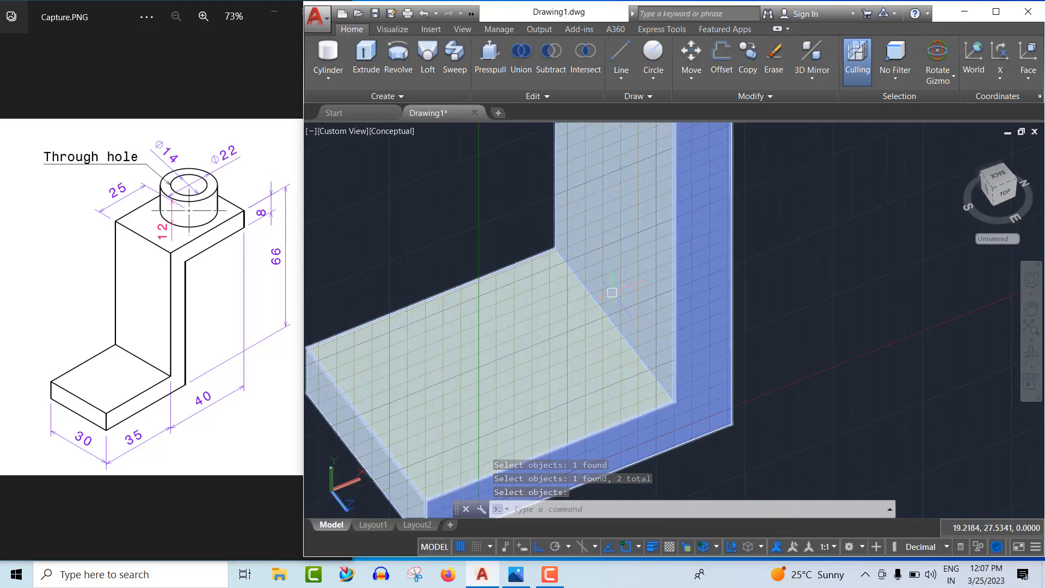
pyautogui.scroll(-5, 629, 387)
pyautogui.scroll(-3, 665, 393)
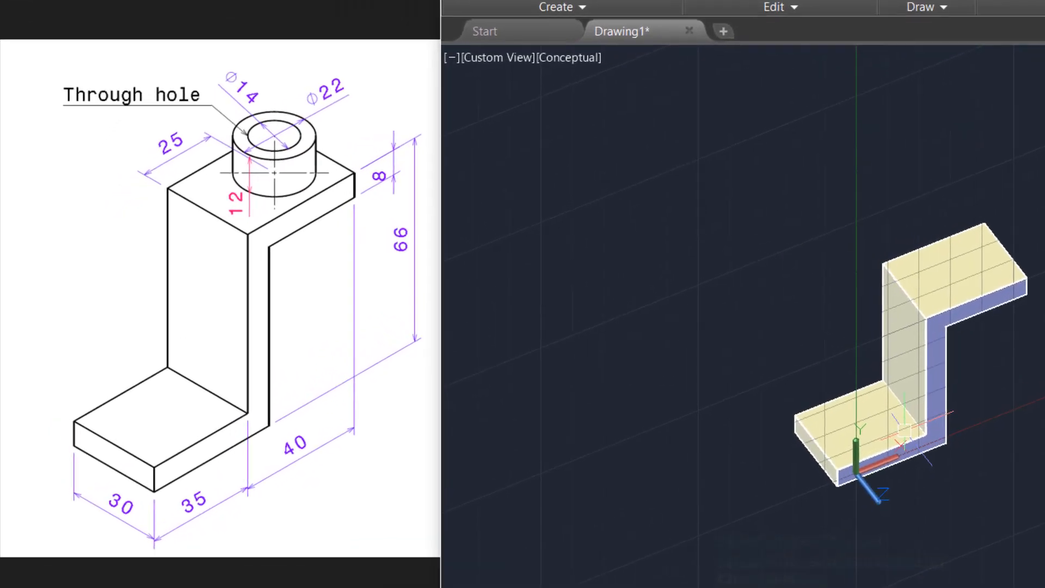
pyautogui.scroll(3, 653, 387)
pyautogui.scroll(-3, 641, 418)
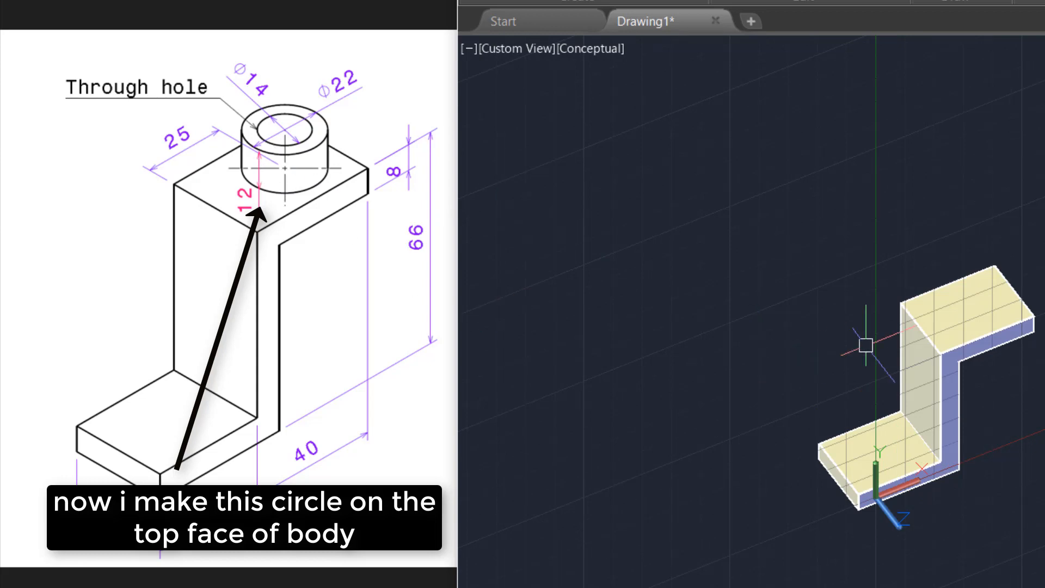
pyautogui.scroll(4, 956, 324)
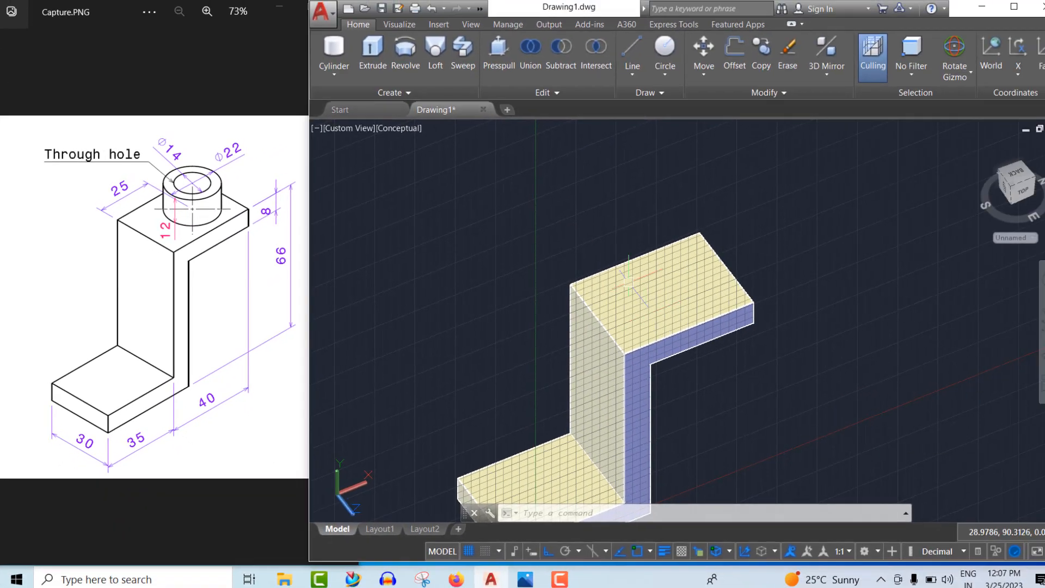
pyautogui.scroll(-3, 594, 275)
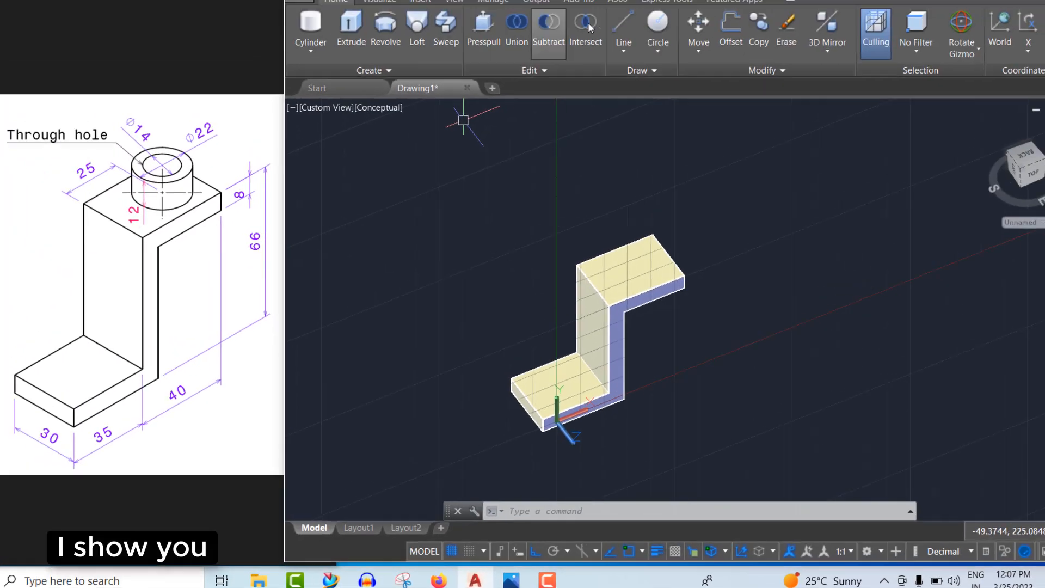
# Step: Draw a 25 long line on the flange's top face, starting inward from the midpoint of the edge above the upright
pyautogui.click(660, 50)
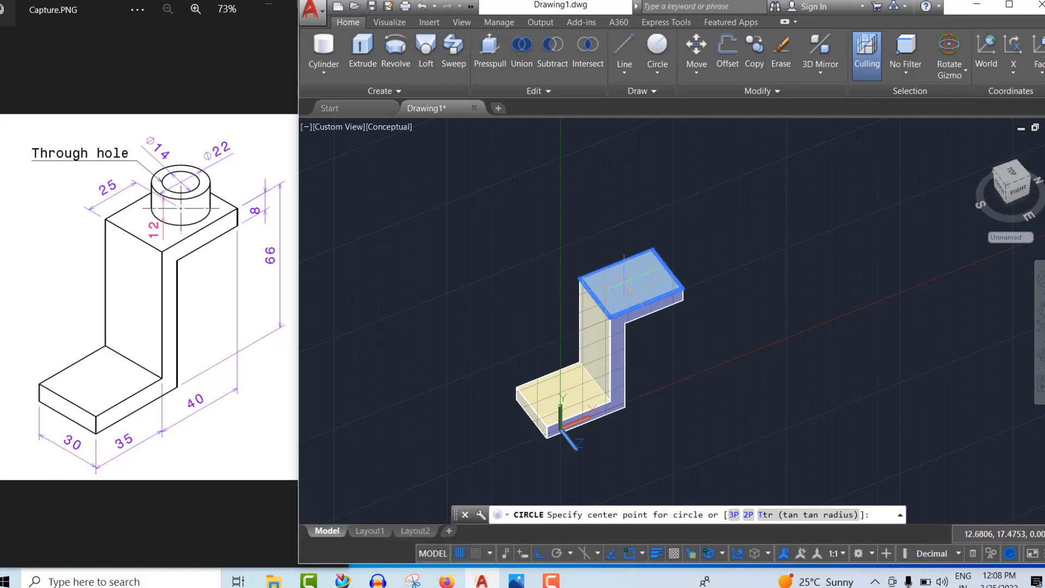
pyautogui.scroll(5, 629, 278)
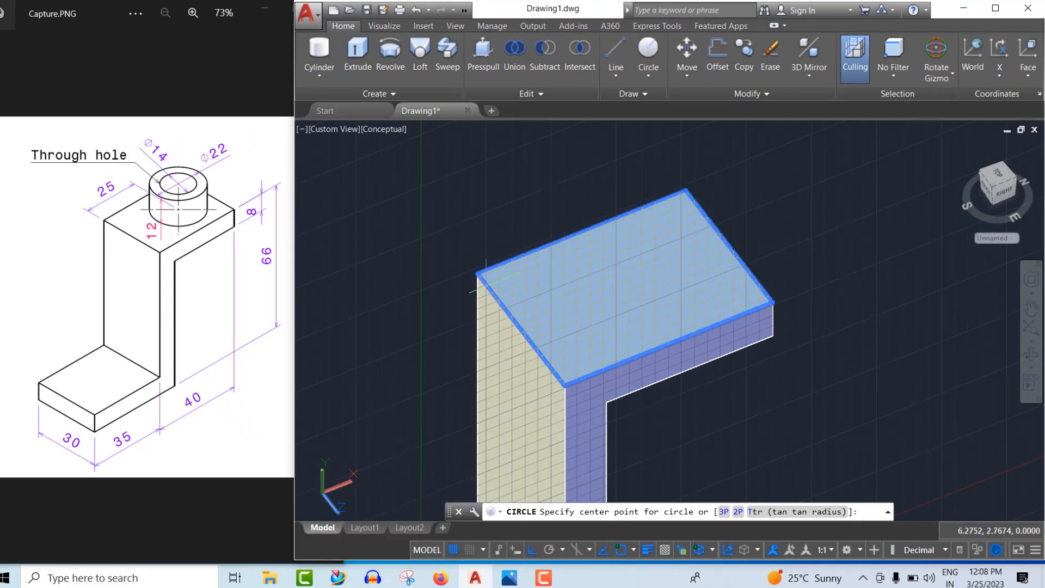
pyautogui.write('l')
pyautogui.press('Return')
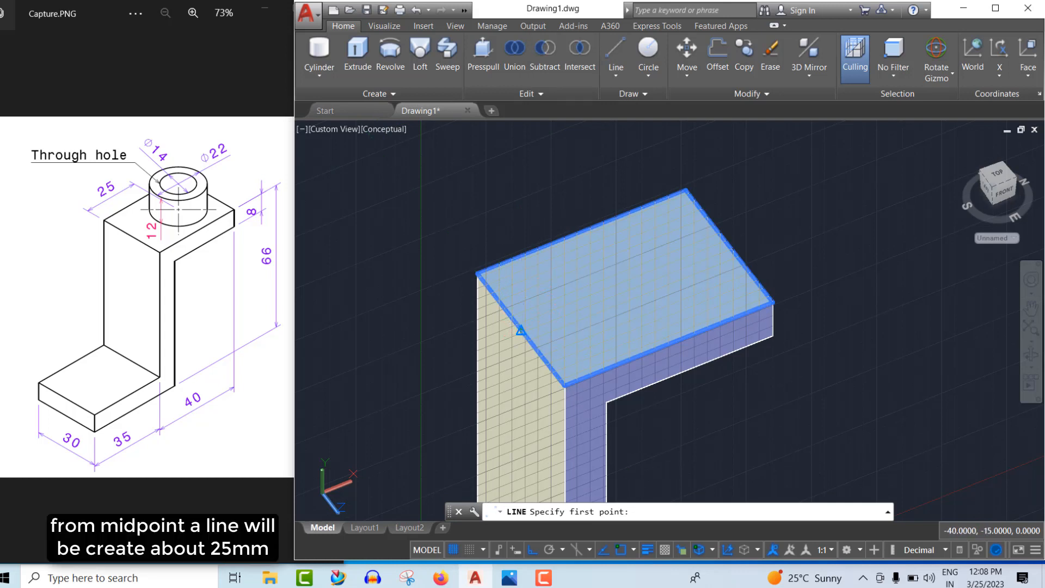
pyautogui.click(521, 331)
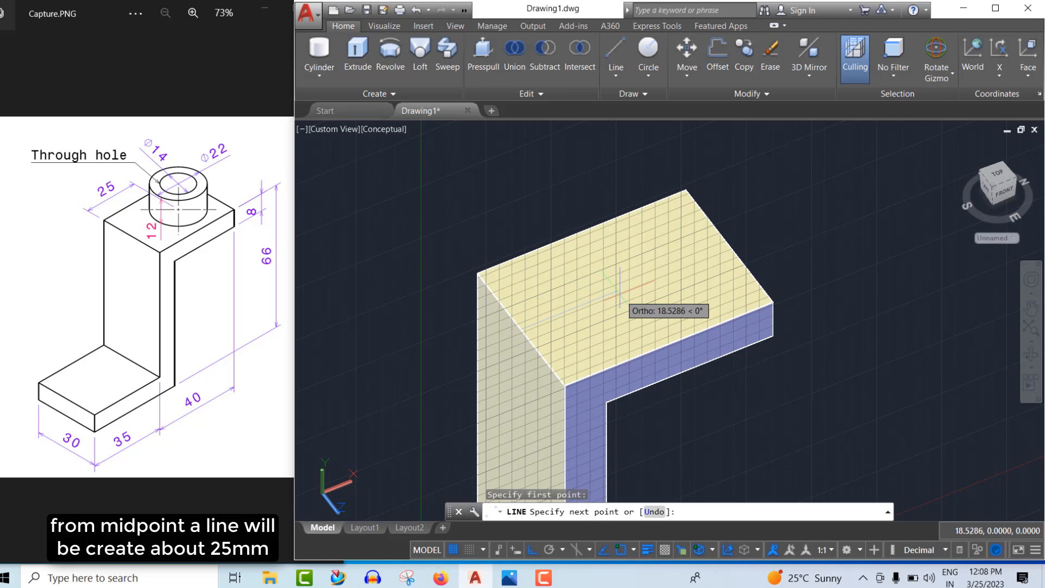
pyautogui.write('25')
pyautogui.press('Return')
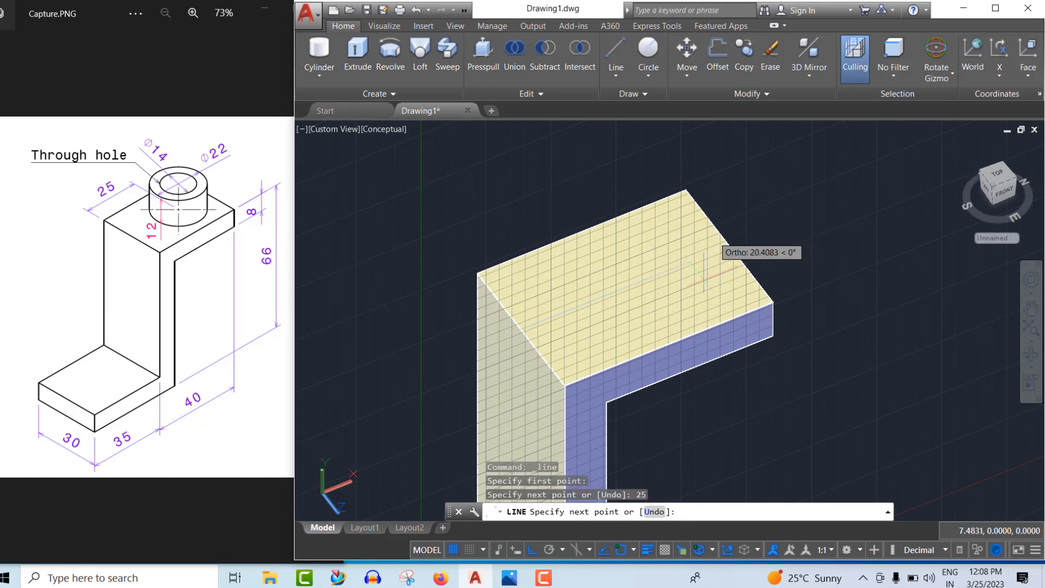
pyautogui.press('Escape')
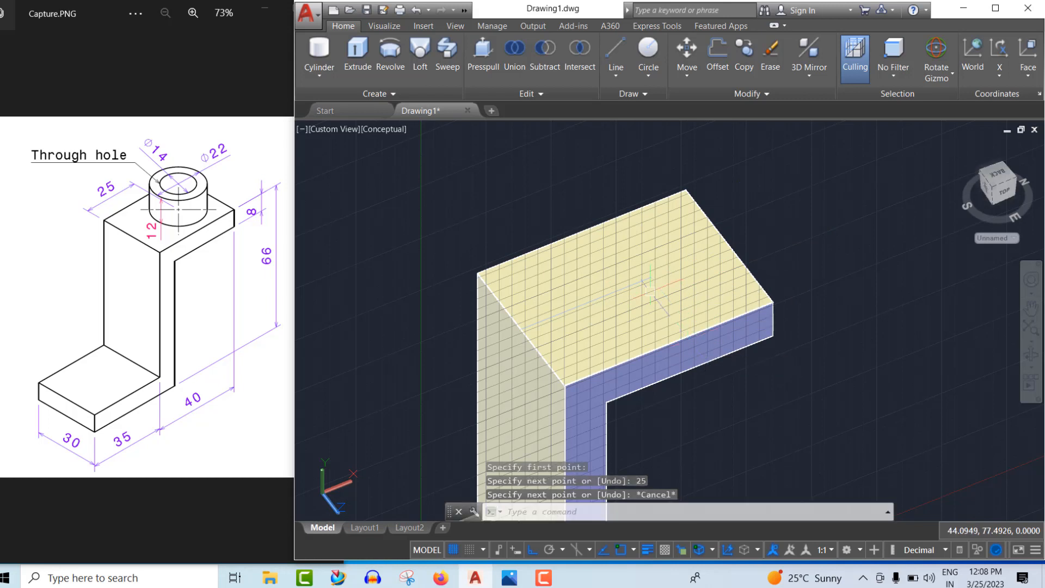
pyautogui.click(396, 128)
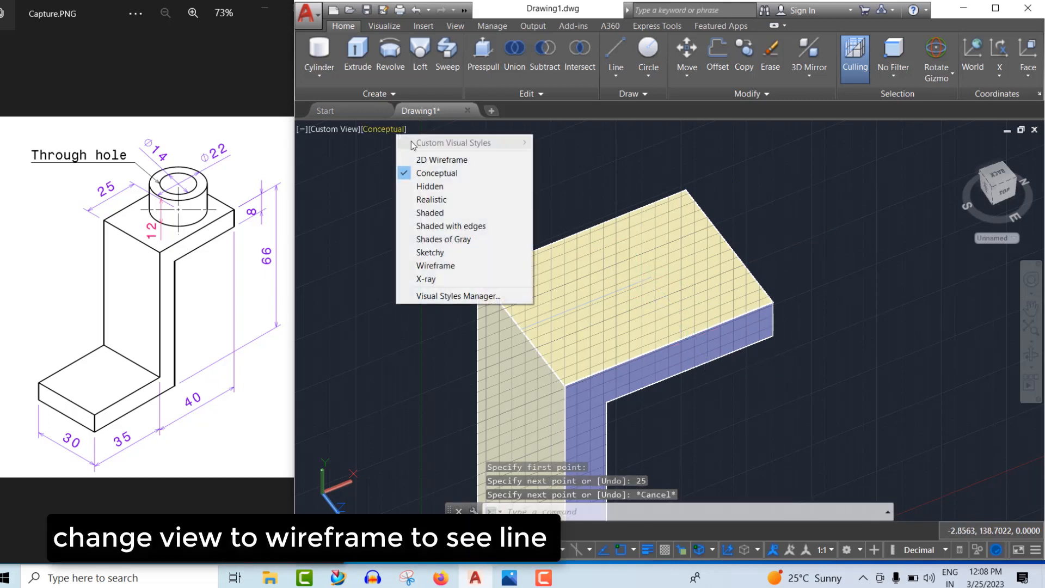
pyautogui.click(423, 158)
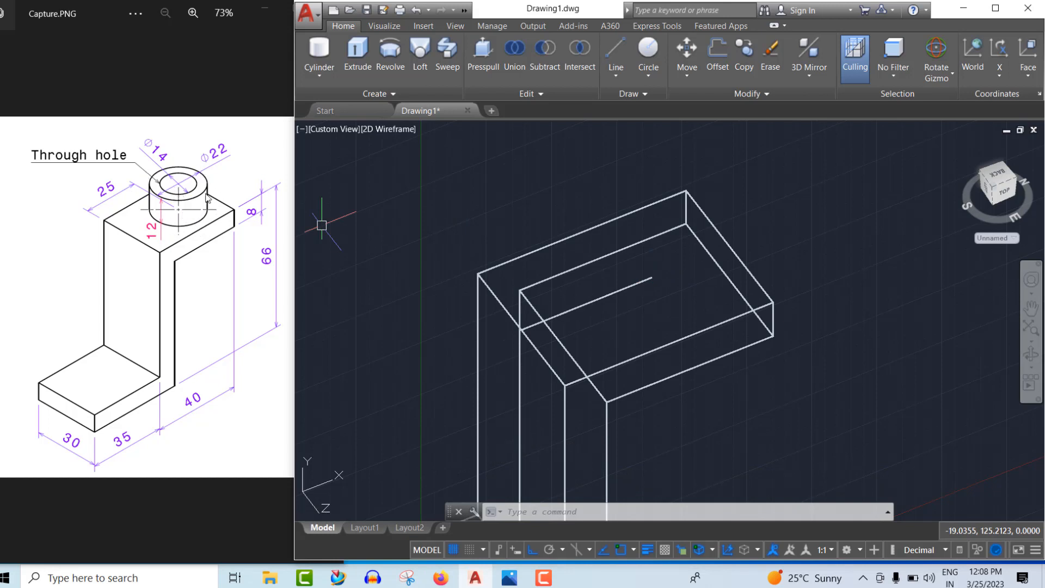
pyautogui.click(648, 48)
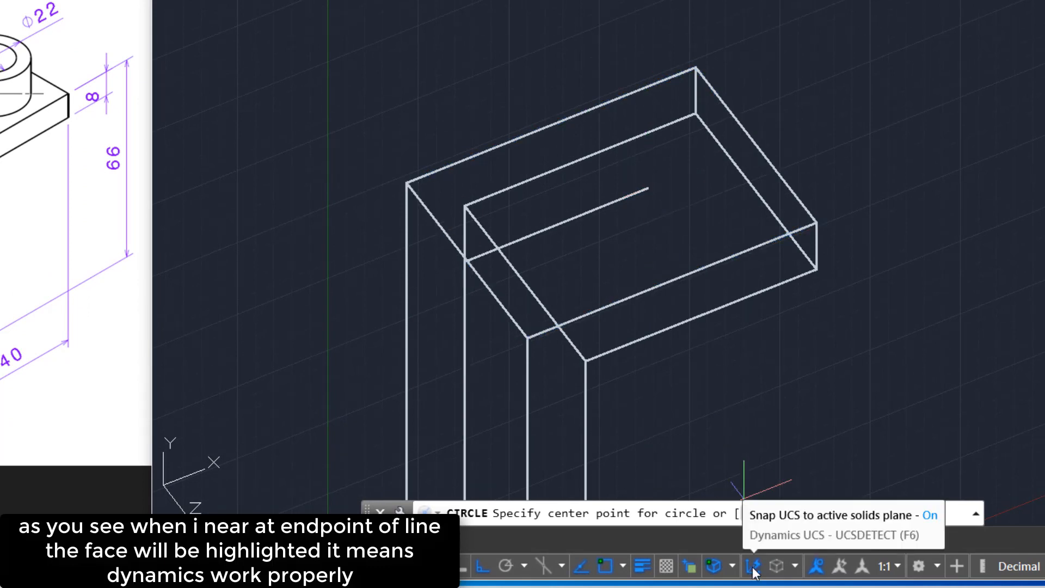
pyautogui.click(647, 189)
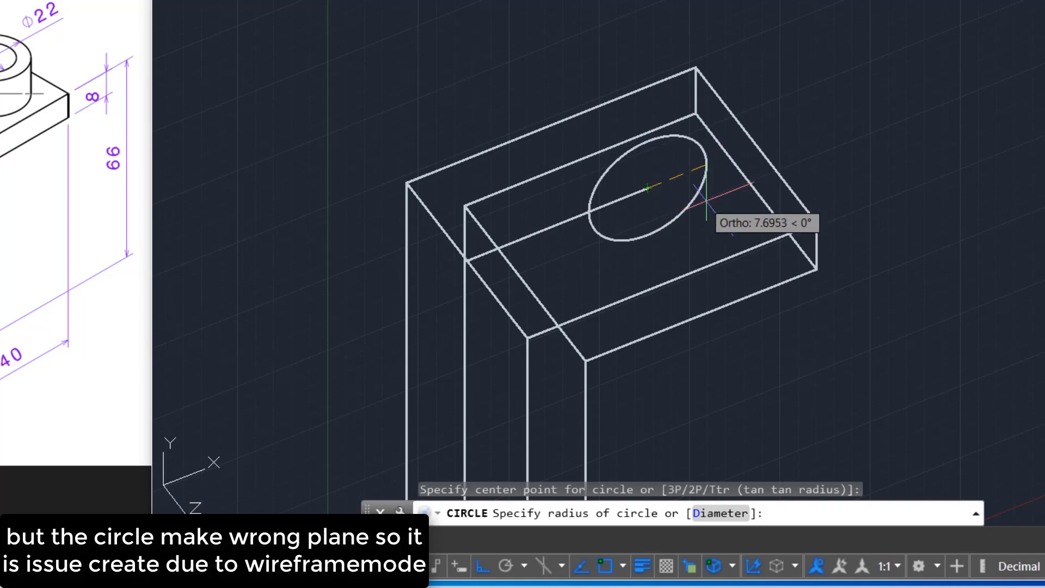
pyautogui.press('Escape')
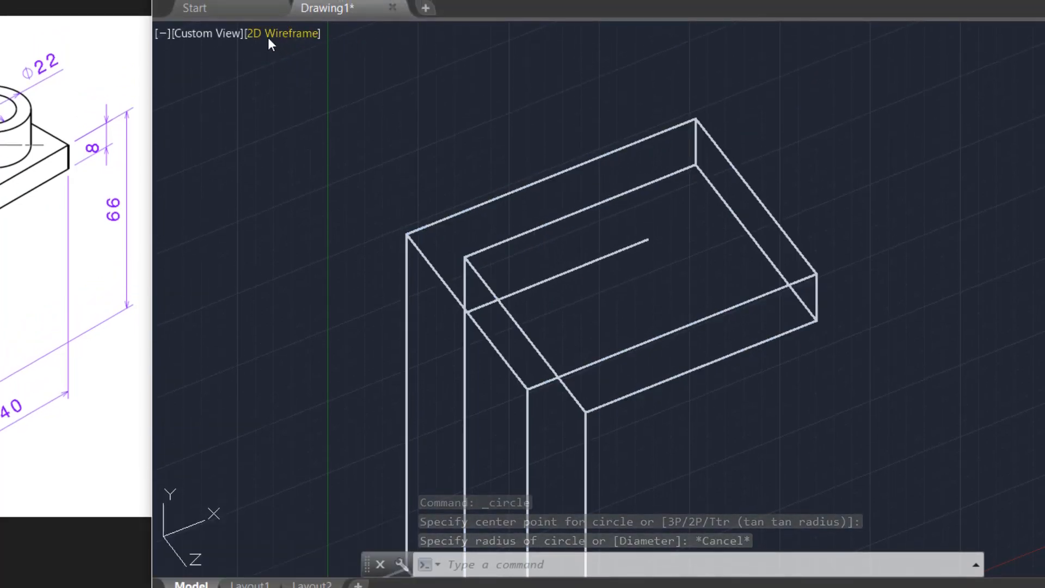
pyautogui.click(268, 37)
pyautogui.click(304, 93)
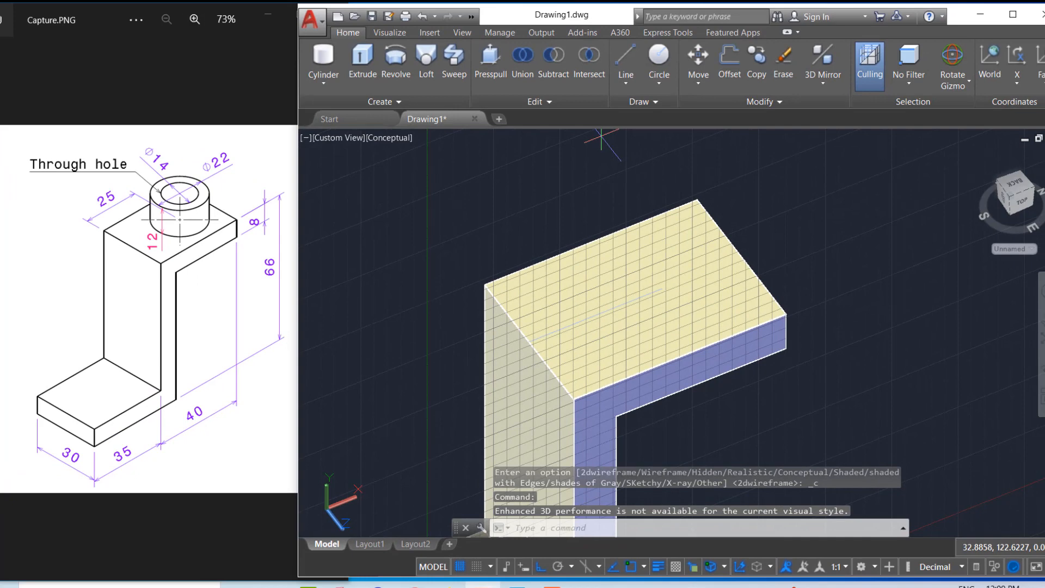
# Step: Draw a 22 diameter circle on the flange's top face, centred on the free end of the 25 long line, and erase that line
pyautogui.click(660, 64)
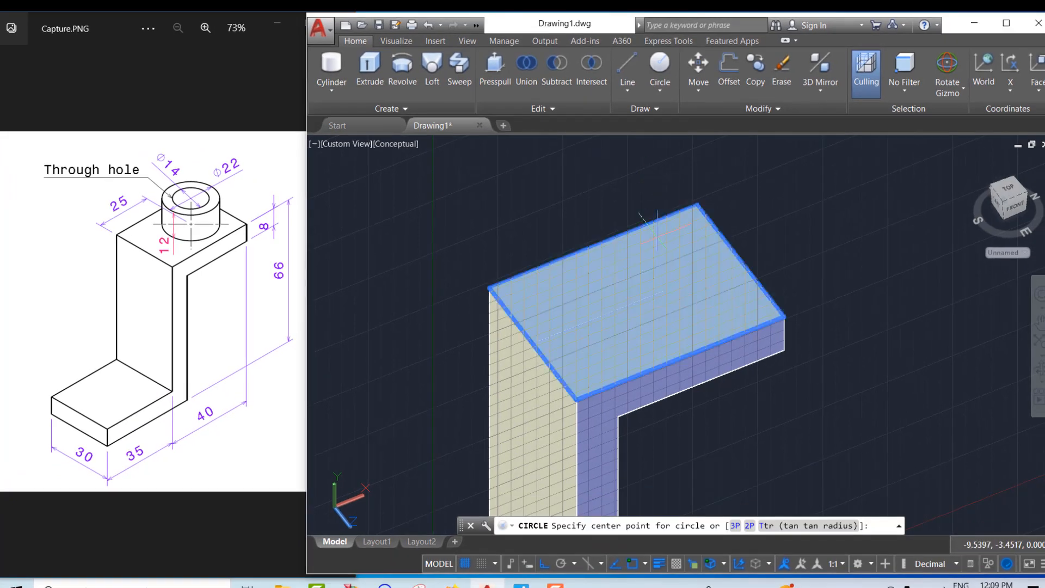
pyautogui.click(663, 291)
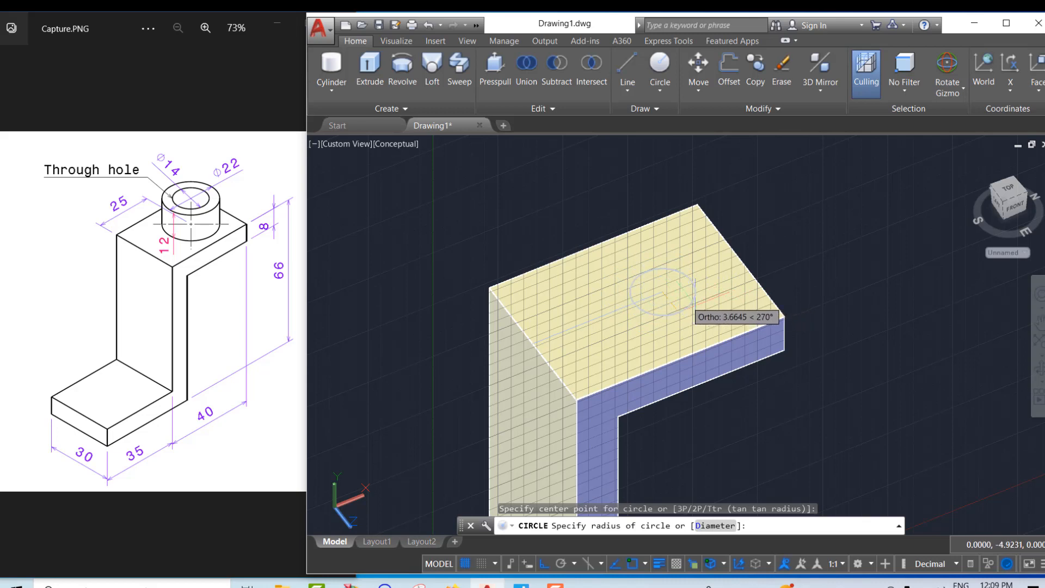
pyautogui.click(714, 526)
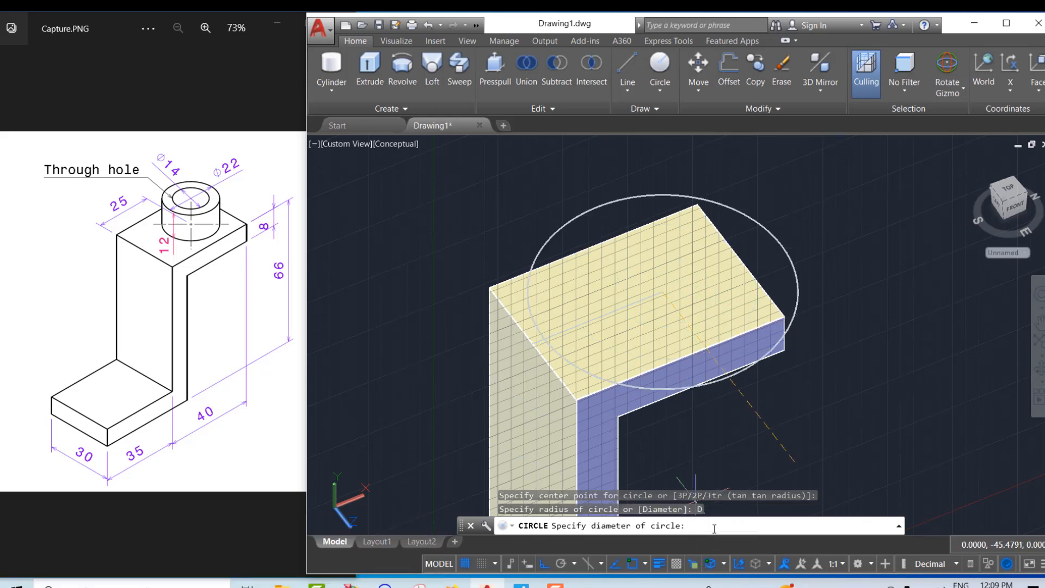
pyautogui.press('Return')
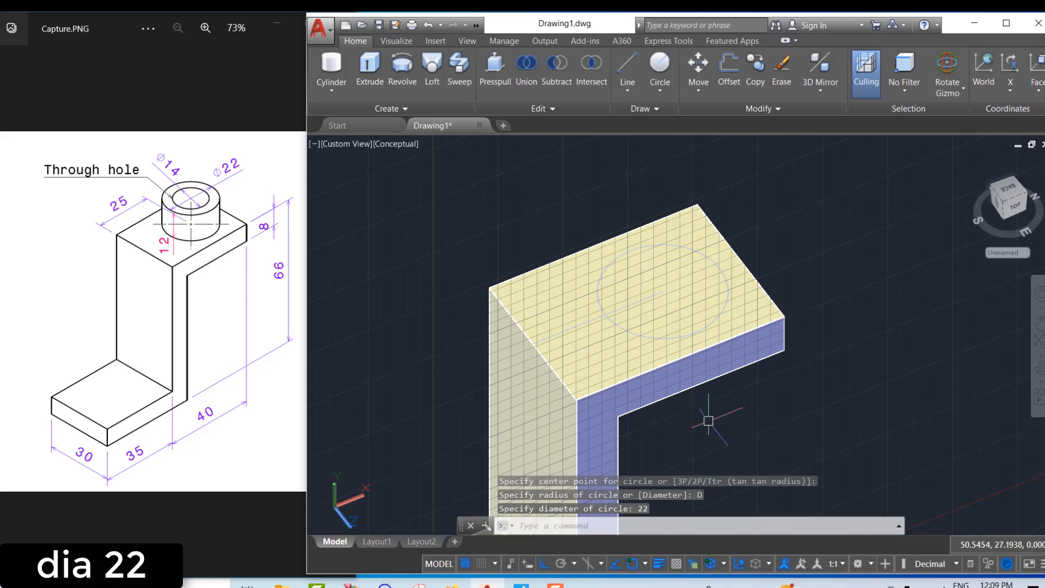
pyautogui.click(580, 325)
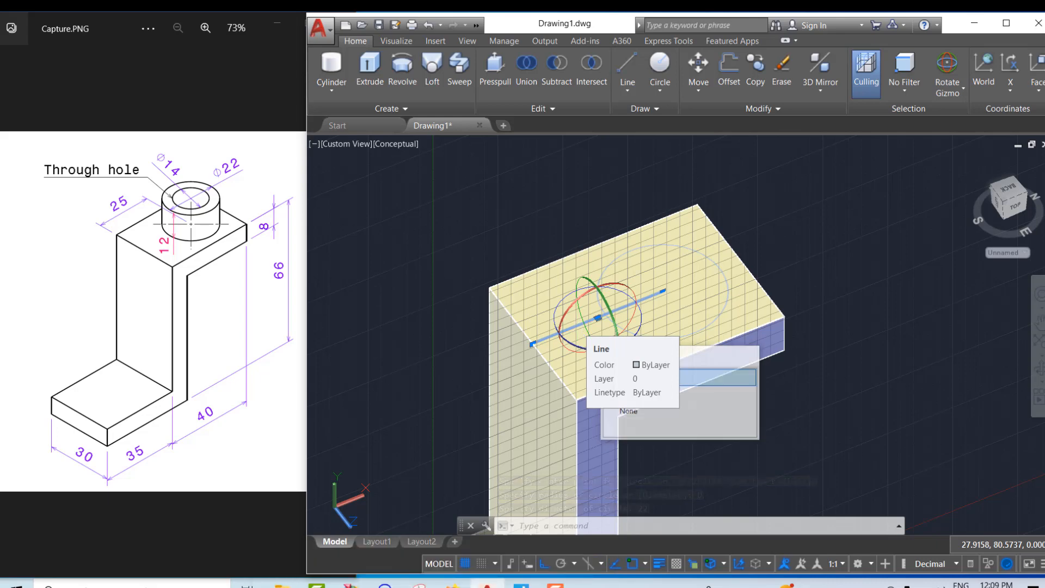
pyautogui.press('Delete')
pyautogui.scroll(3, 615, 252)
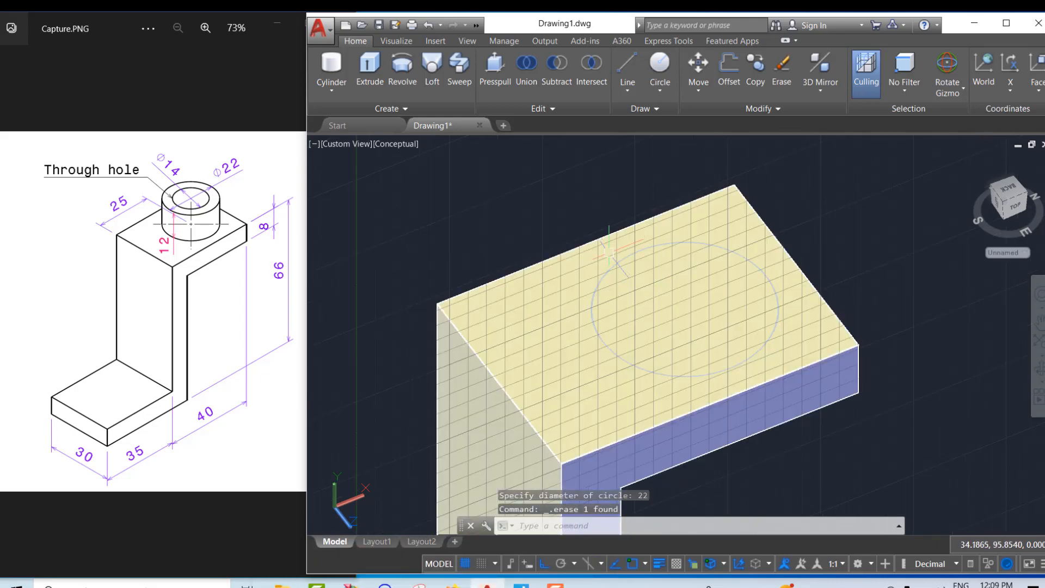
# Step: Extrude the 22 diameter circle upward from the flange's top face to a height of 12
pyautogui.scroll(-4, 608, 265)
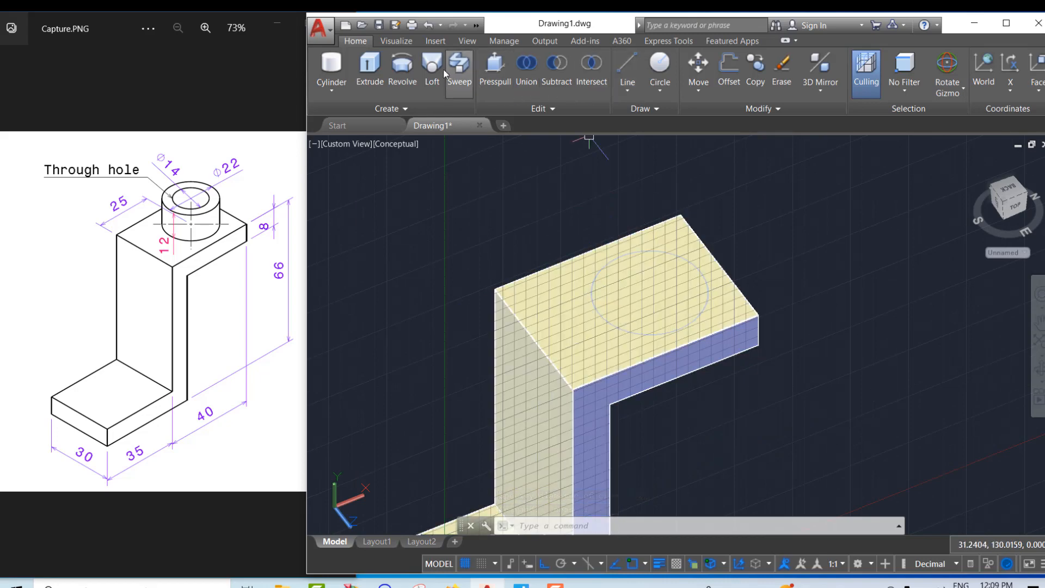
pyautogui.click(369, 70)
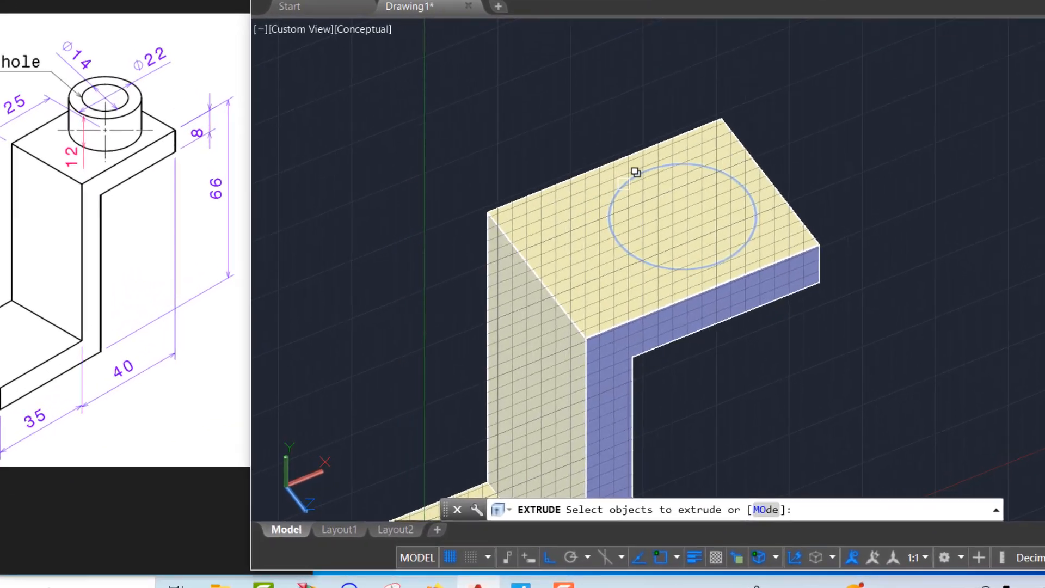
pyautogui.click(604, 266)
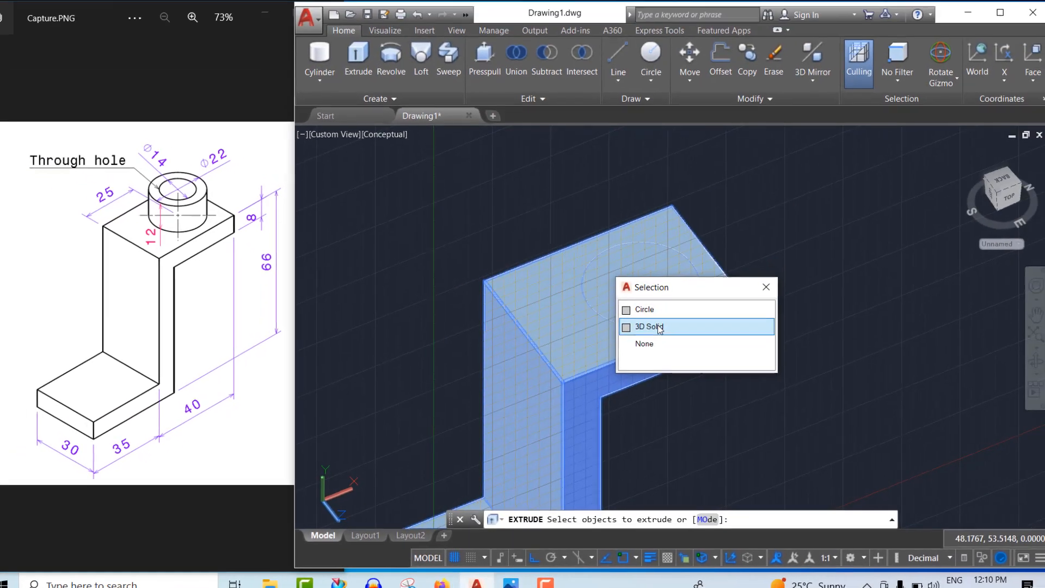
pyautogui.click(647, 311)
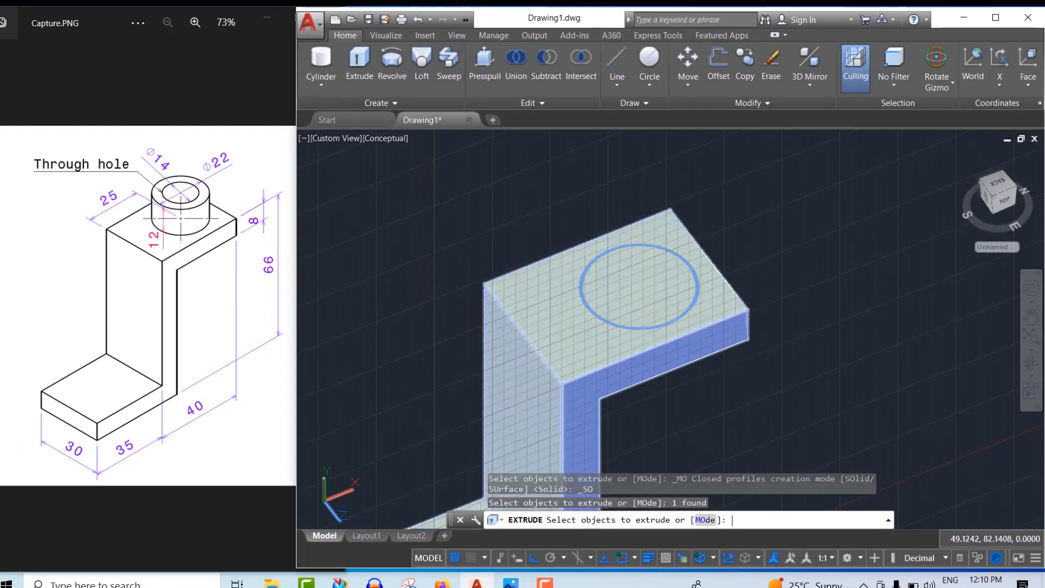
pyautogui.press('Return')
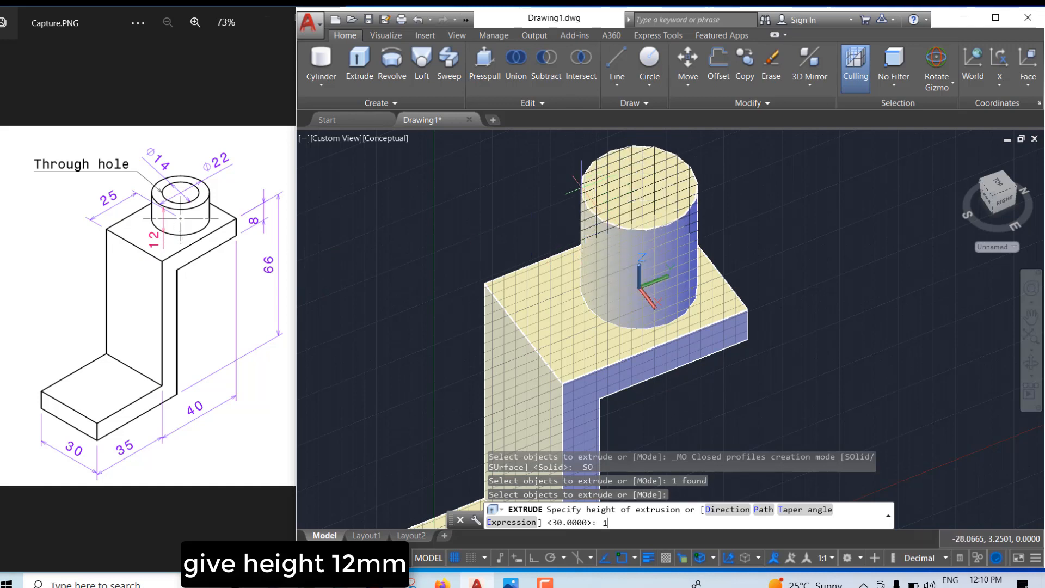
pyautogui.press('Return')
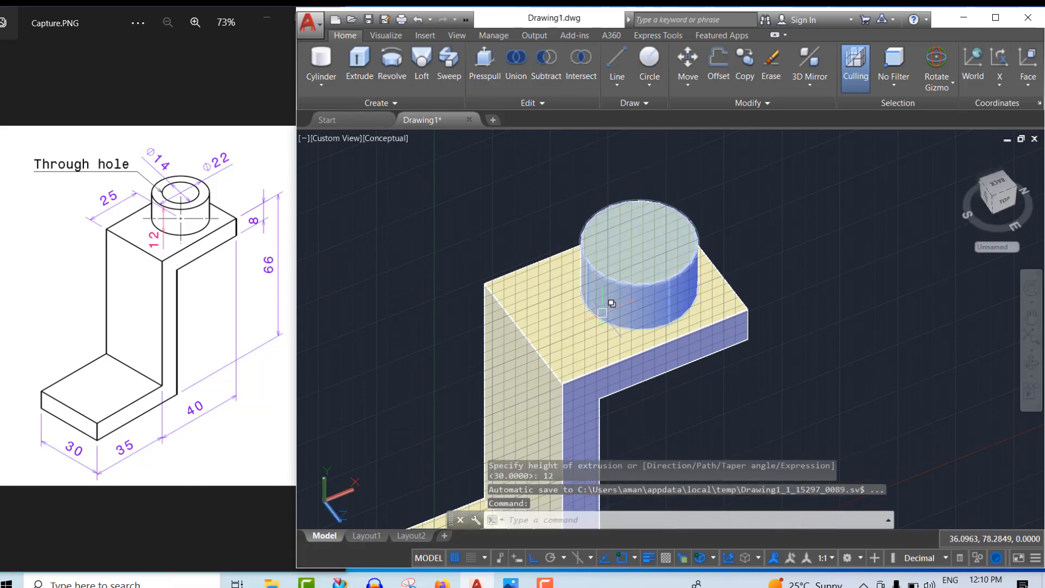
# Step: Unite the cylindrical boss and the bracket body into one solid with Union
pyautogui.scroll(-2, 600, 316)
pyautogui.scroll(2, 633, 357)
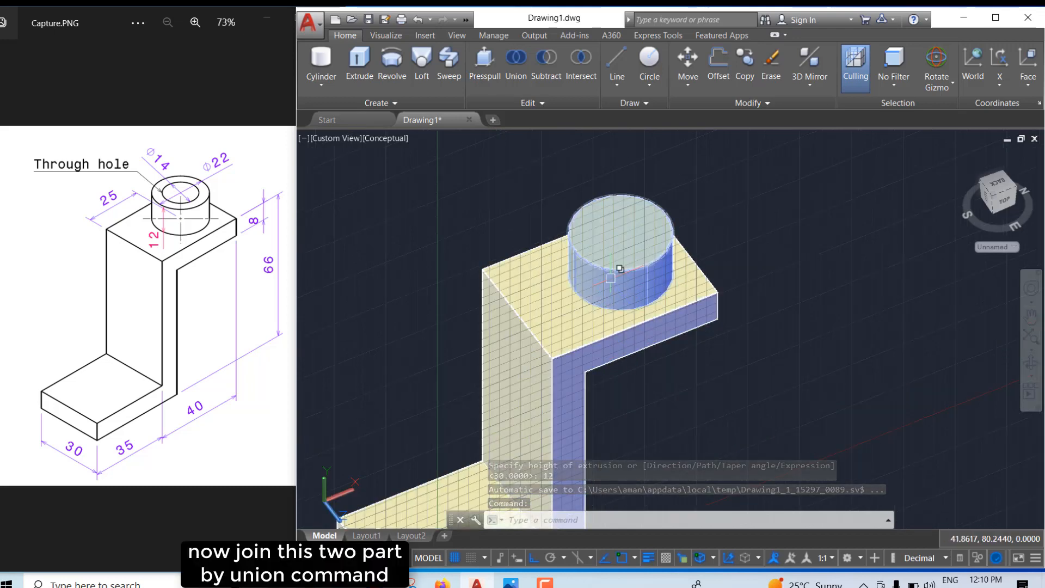
pyautogui.click(510, 77)
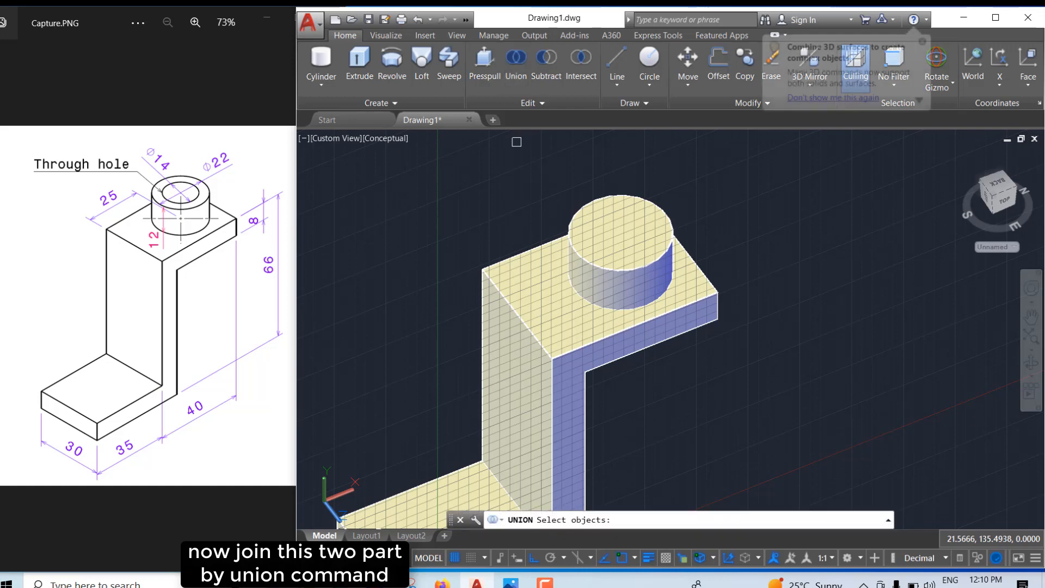
pyautogui.click(581, 334)
pyautogui.click(603, 272)
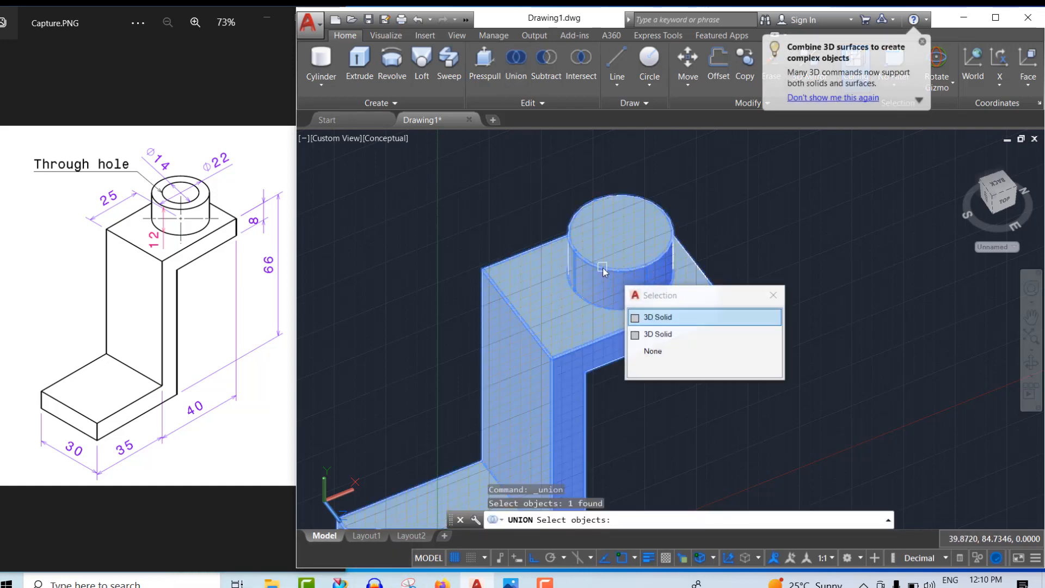
pyautogui.click(657, 319)
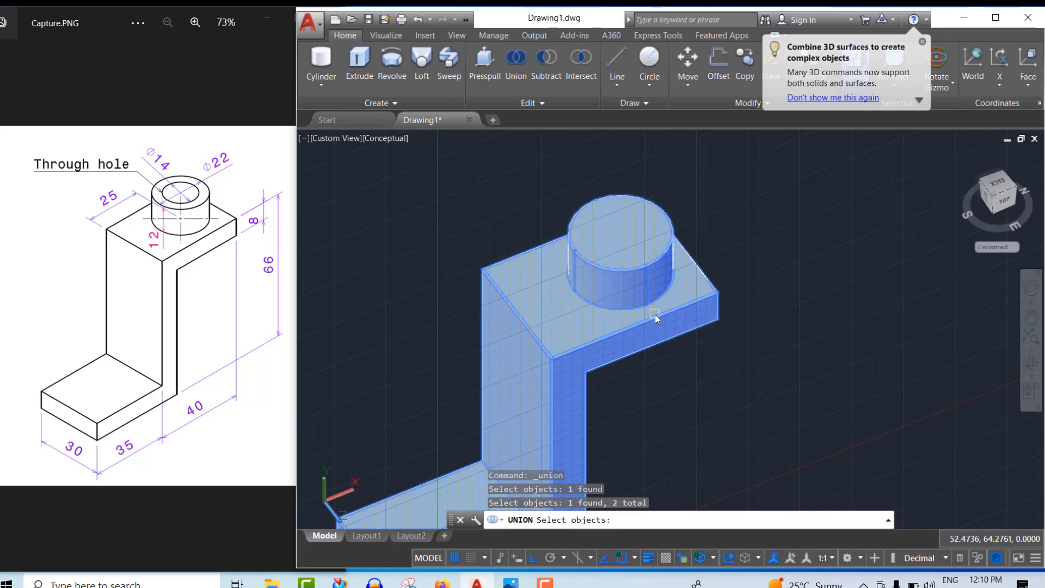
pyautogui.press('Return')
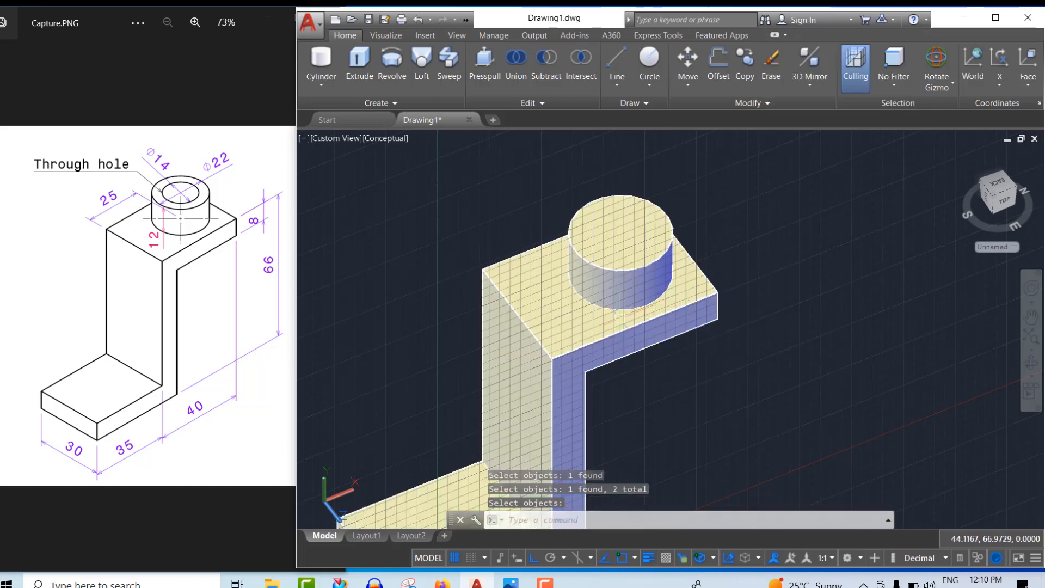
# Step: Draw a 14 diameter circle on the boss's top face, centred on the boss
pyautogui.scroll(-2, 603, 293)
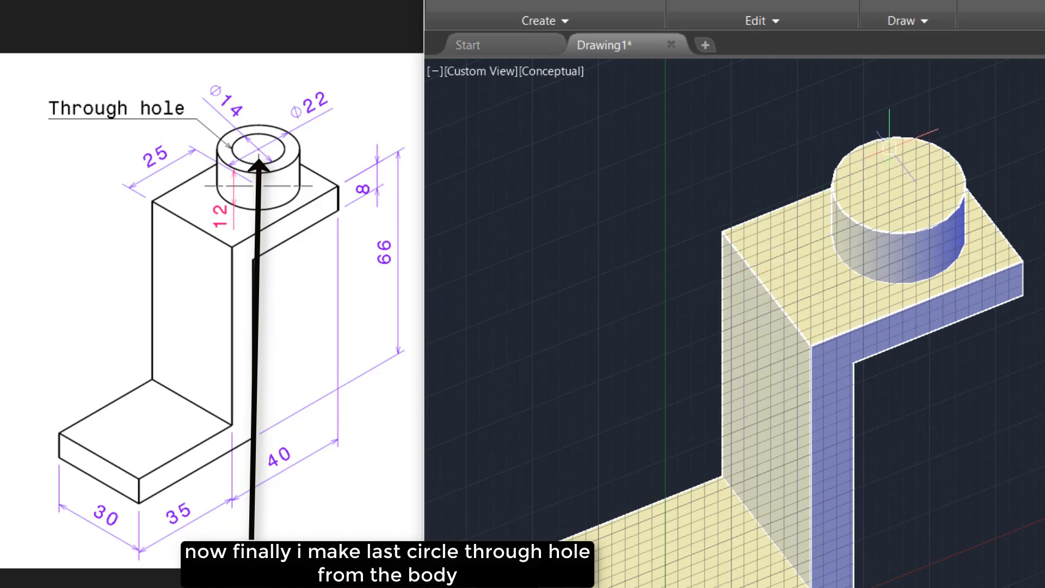
pyautogui.scroll(3, 890, 147)
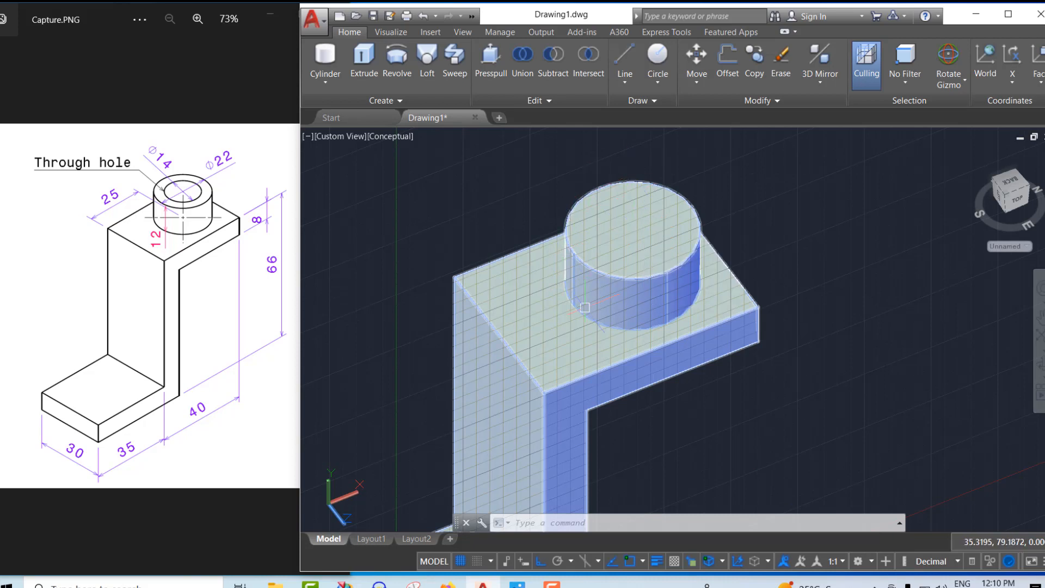
pyautogui.write('c')
pyautogui.press('Return')
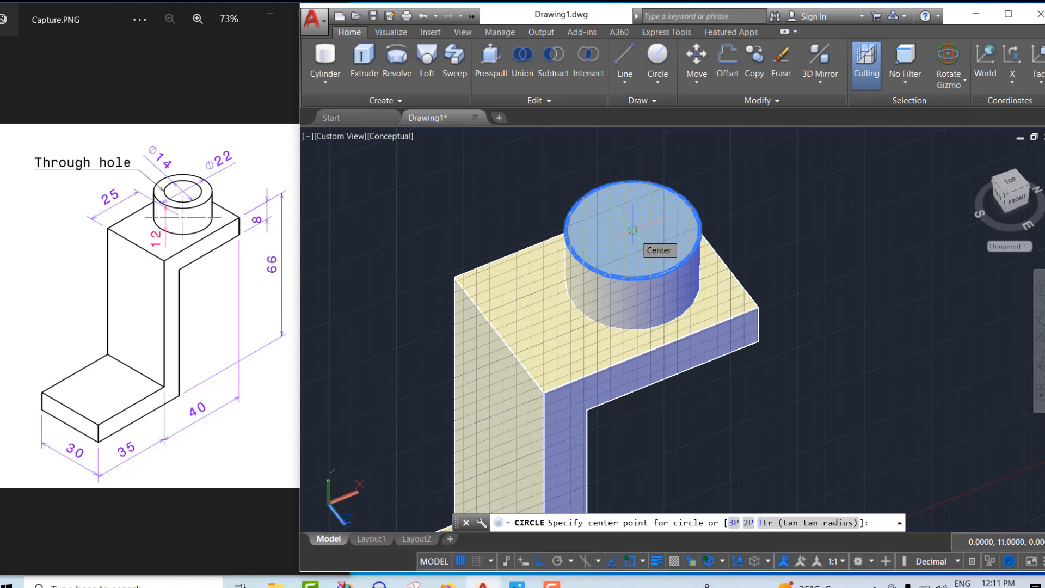
pyautogui.click(633, 230)
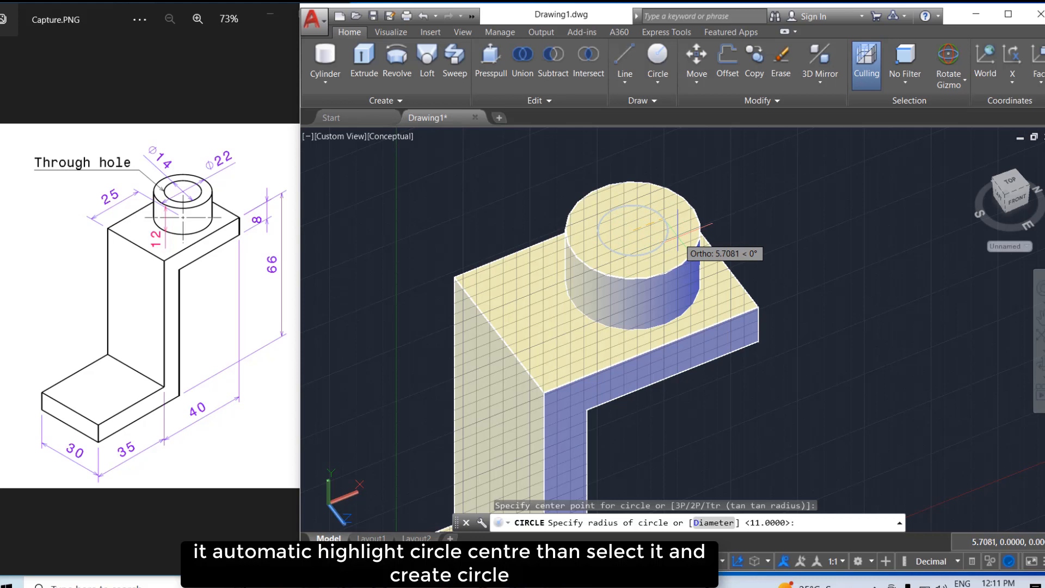
pyautogui.click(713, 522)
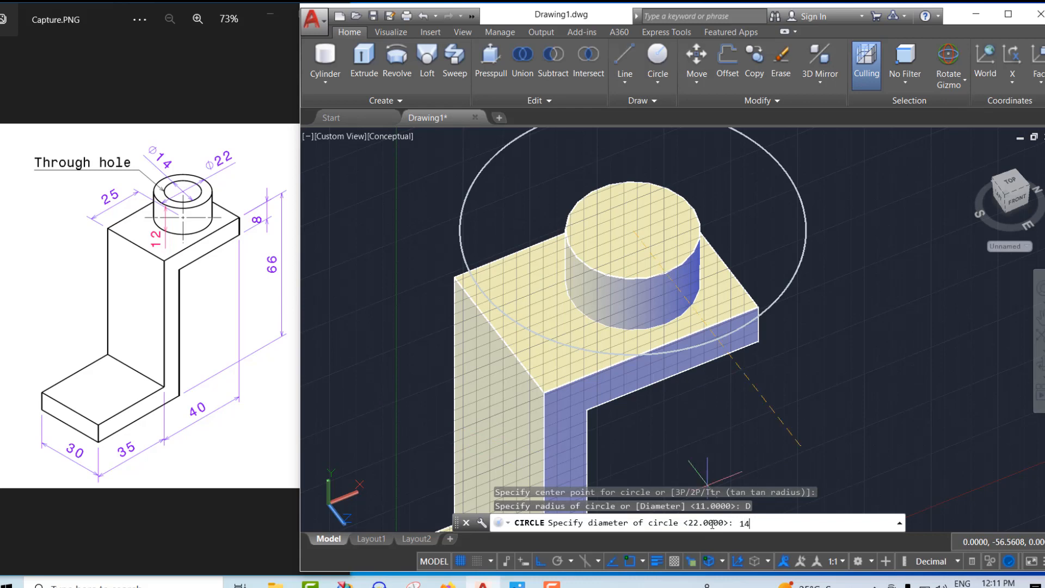
pyautogui.press('Return')
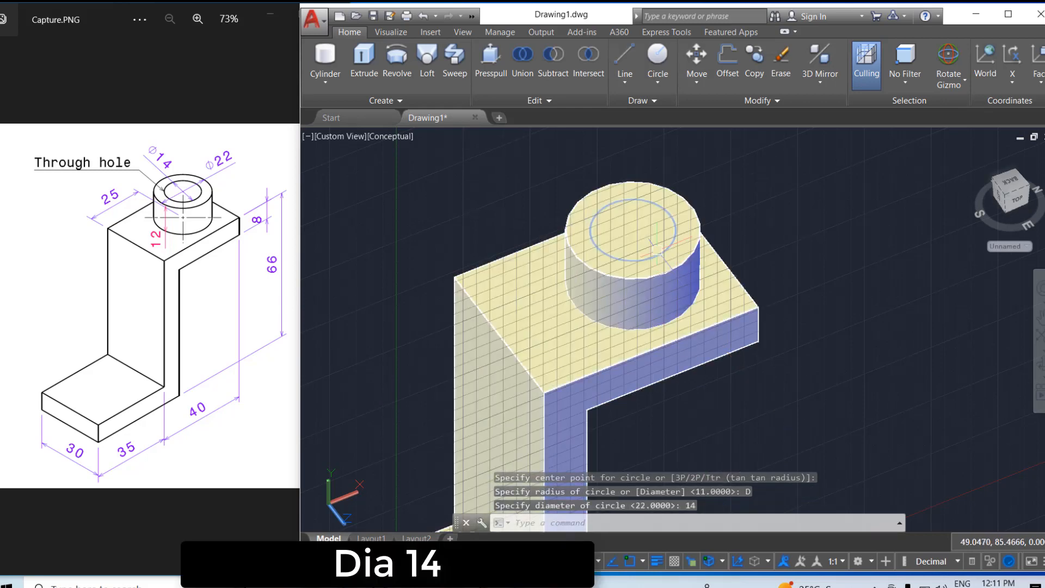
pyautogui.scroll(-1, 632, 263)
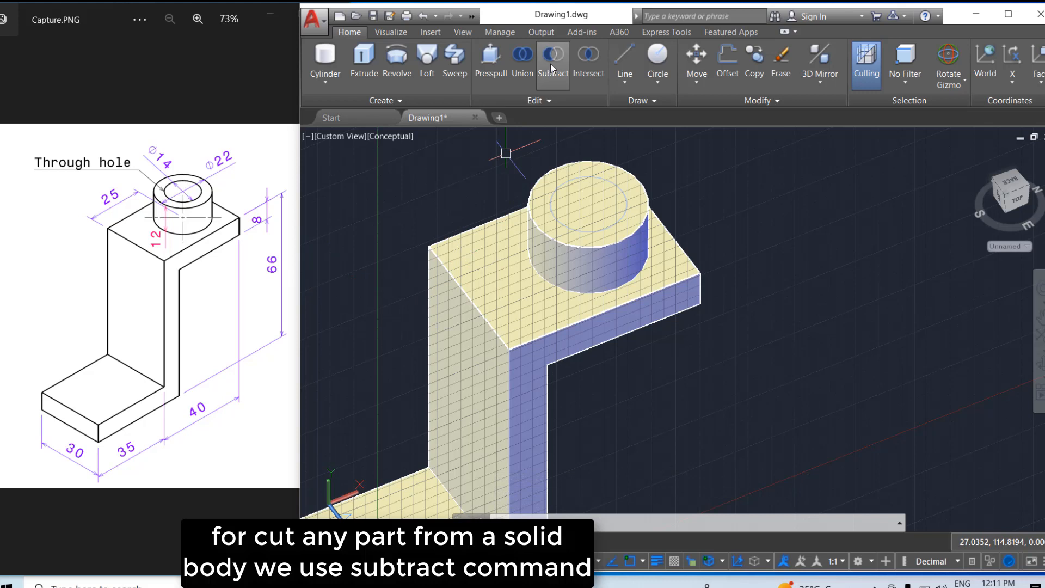
pyautogui.click(358, 73)
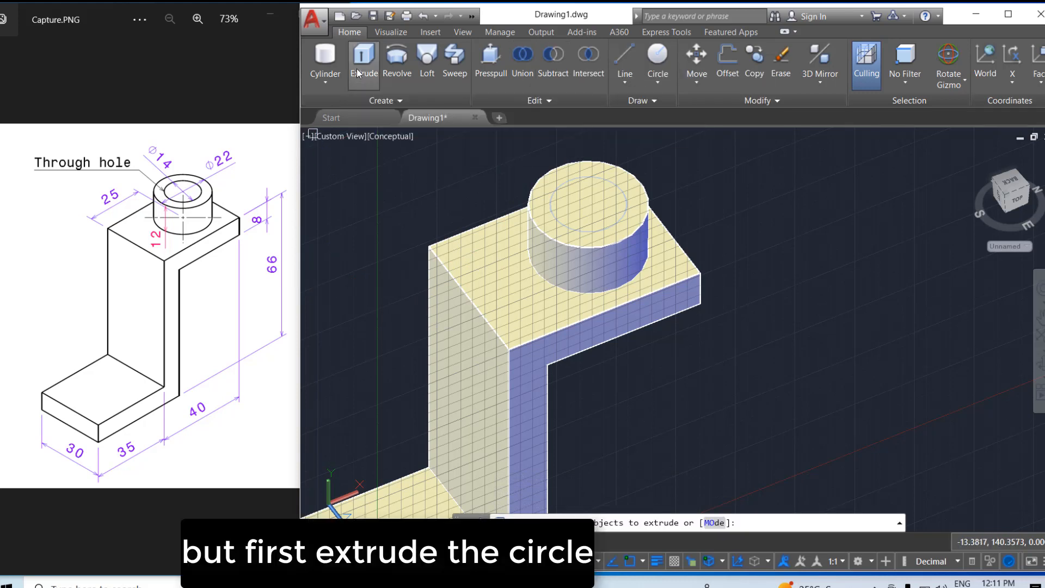
pyautogui.click(561, 182)
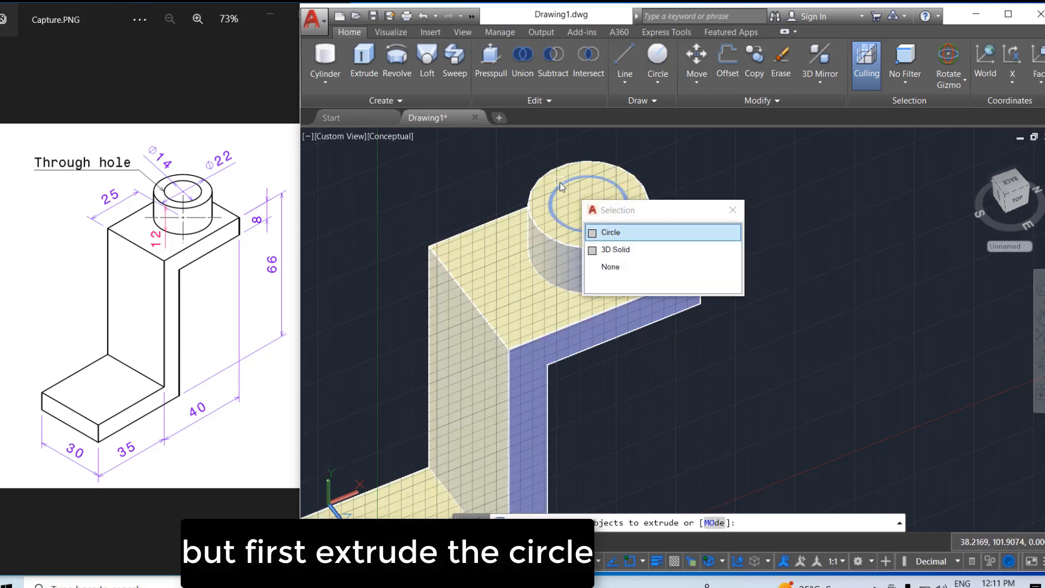
pyautogui.click(615, 250)
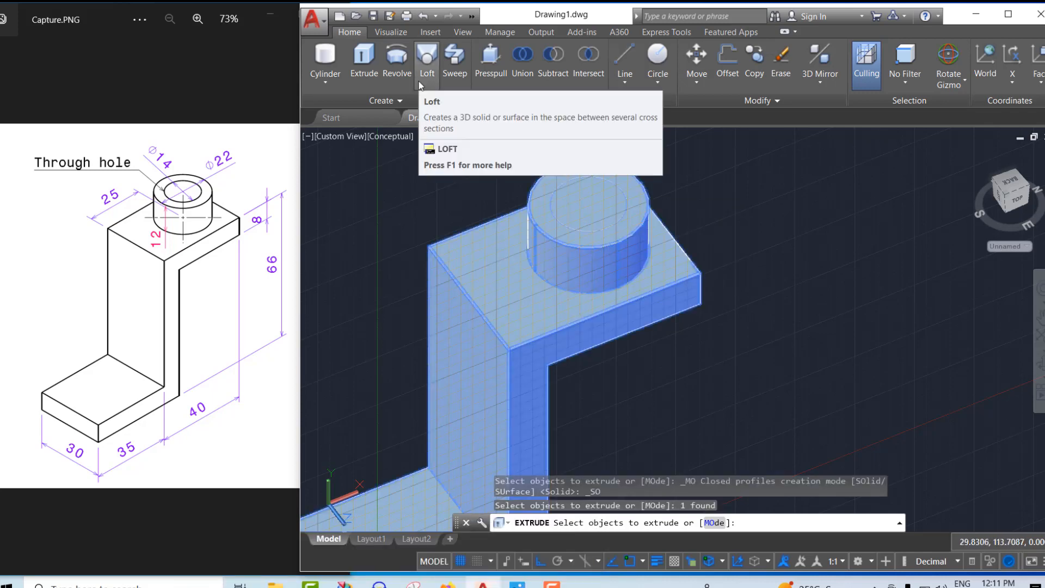
pyautogui.press('Escape')
pyautogui.press('Escape')
pyautogui.press('Escape')
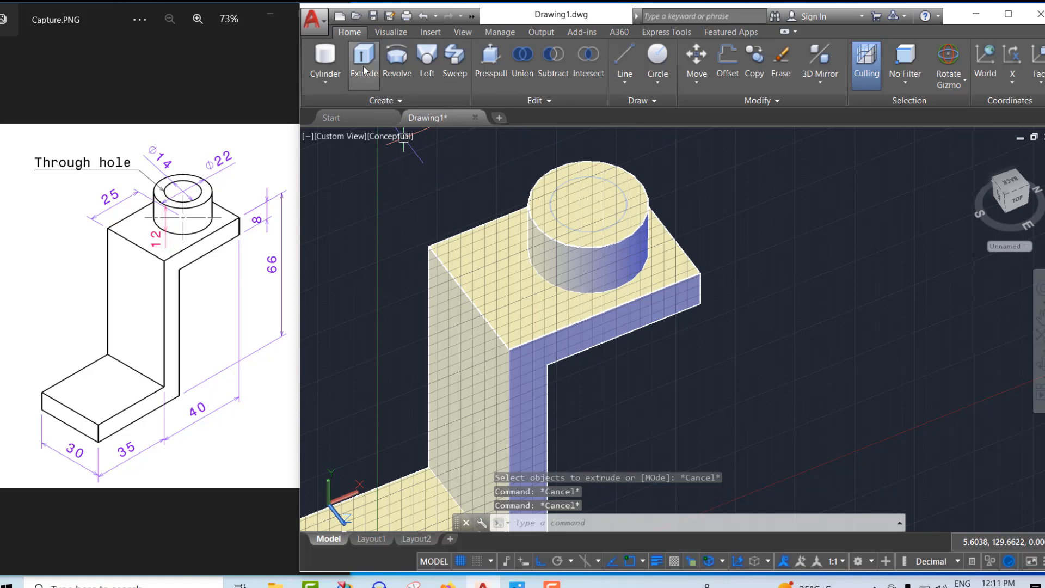
# Step: Extrude the 14 diameter circle downward from the boss's top face, through the boss and flange and out below the flange's underside
pyautogui.click(364, 59)
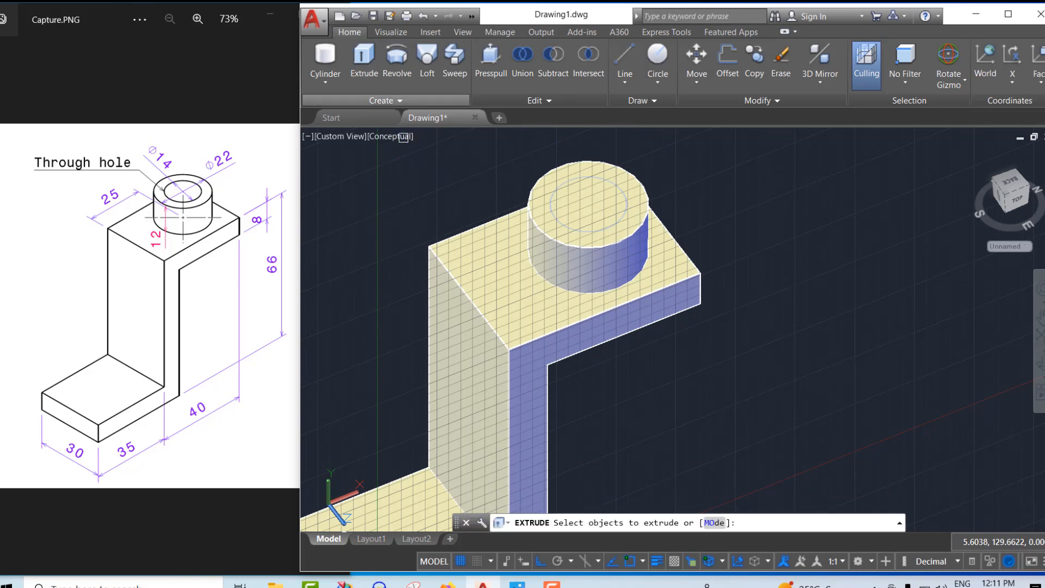
pyautogui.click(563, 196)
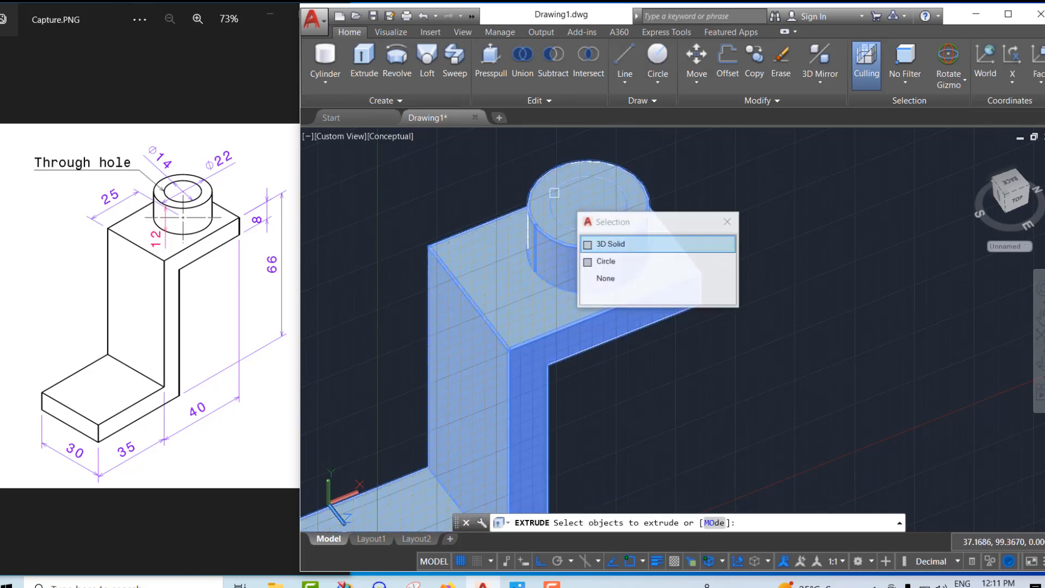
pyautogui.click(606, 261)
pyautogui.press('Return')
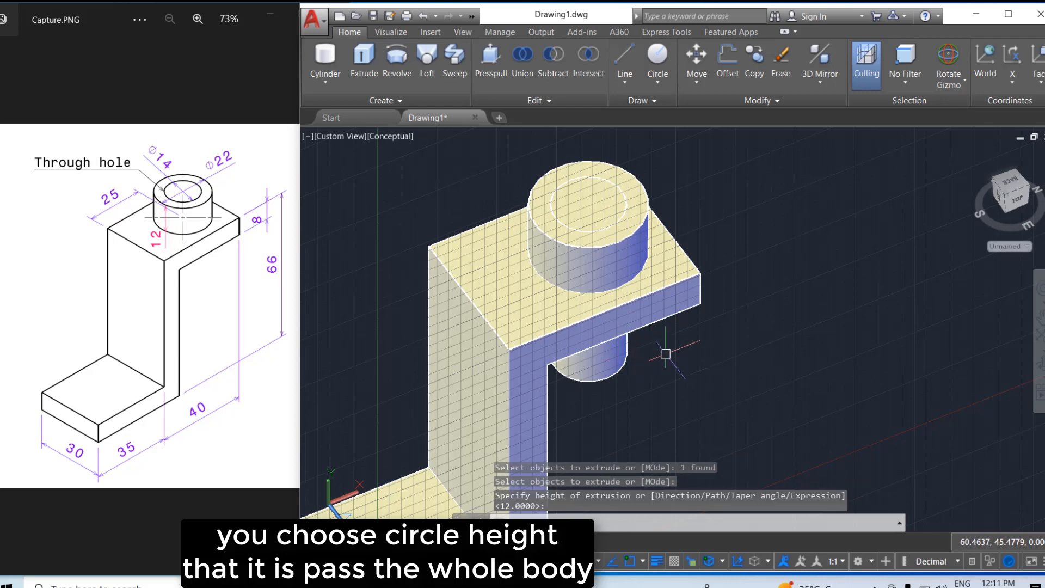
# Step: Subtract the 14 diameter cylinder from the bracket body to cut the through hole in the boss and flange
pyautogui.click(1041, 363)
pyautogui.moveTo(844, 357)
pyautogui.mouseDown()
pyautogui.moveTo(777, 310)
pyautogui.moveTo(756, 216)
pyautogui.moveTo(698, 275)
pyautogui.moveTo(716, 290)
pyautogui.moveTo(685, 274)
pyautogui.mouseUp()
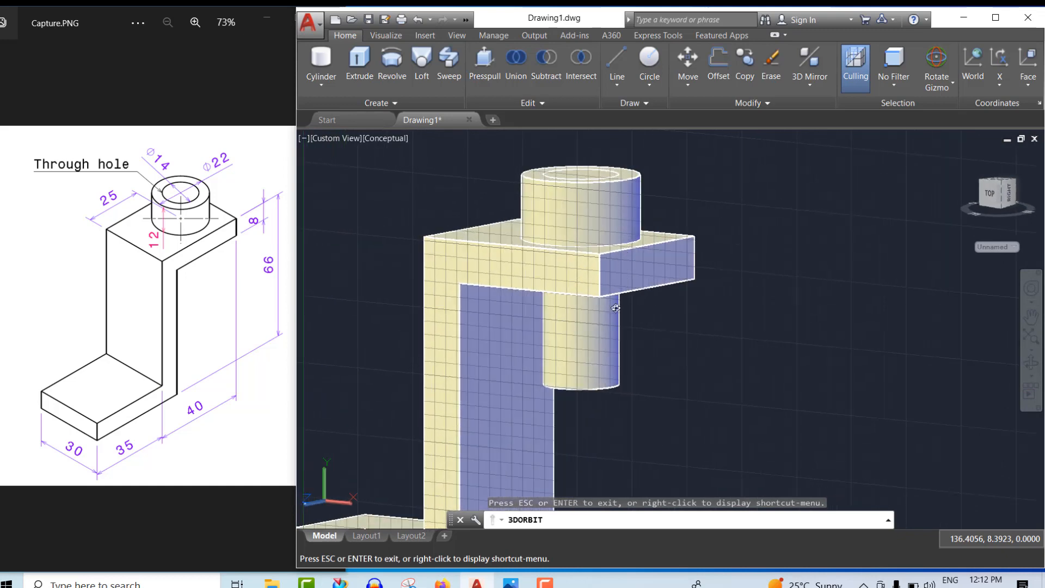
pyautogui.rightClick(444, 169)
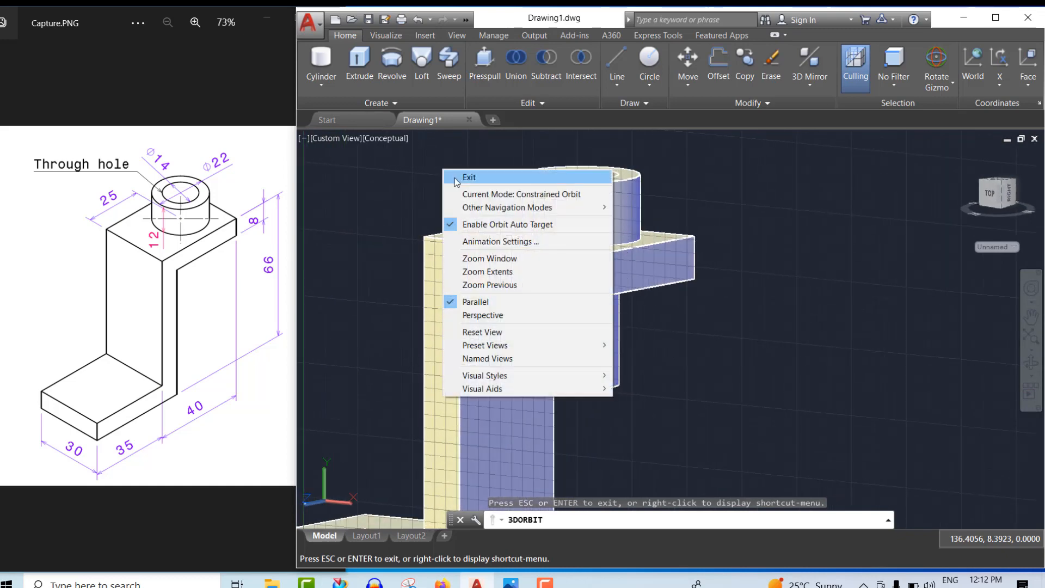
pyautogui.click(463, 173)
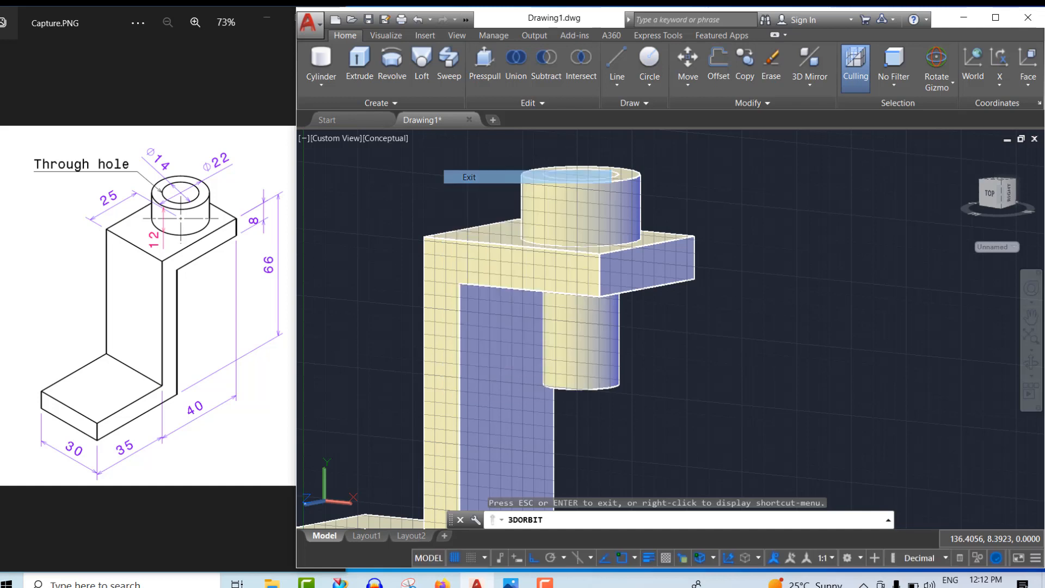
pyautogui.click(554, 82)
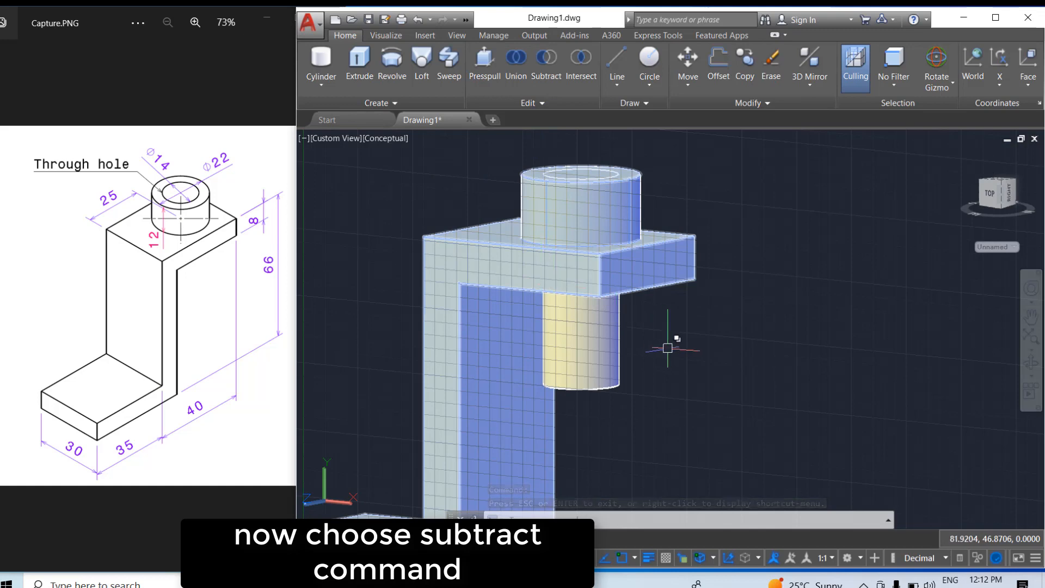
pyautogui.click(1029, 368)
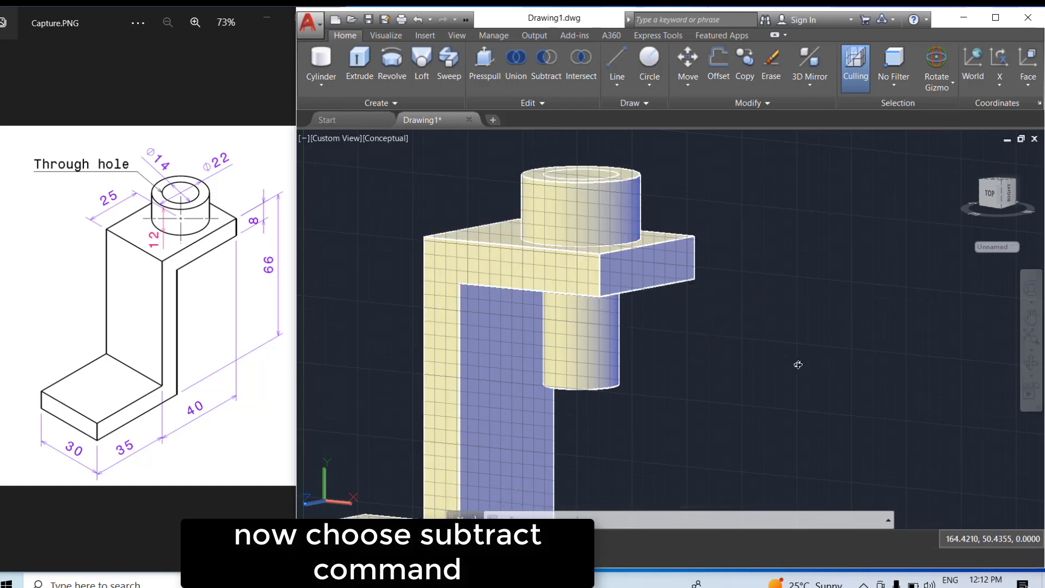
pyautogui.moveTo(791, 371); pyautogui.dragTo(800, 381)
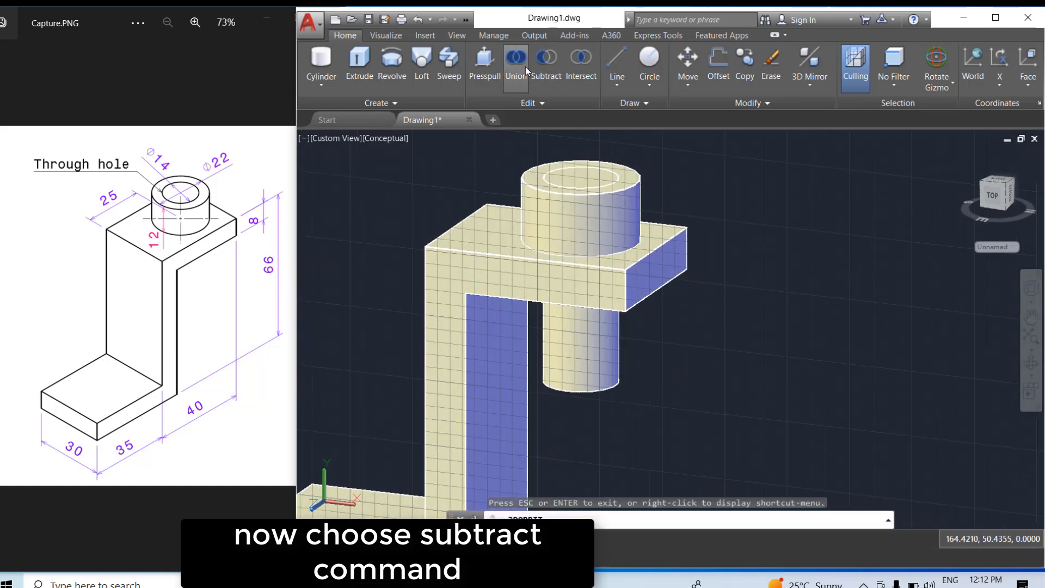
pyautogui.click(546, 65)
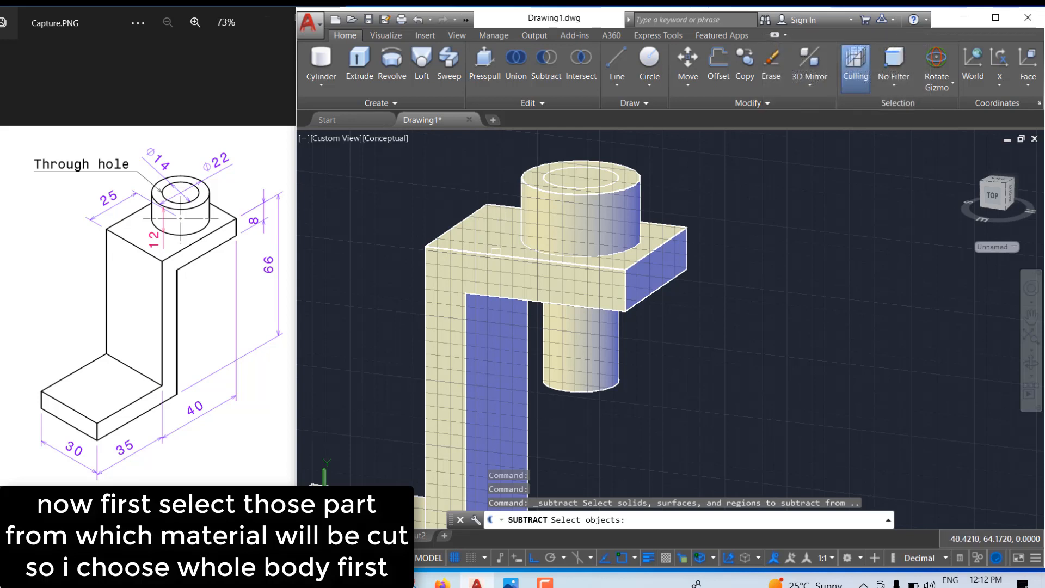
pyautogui.click(483, 267)
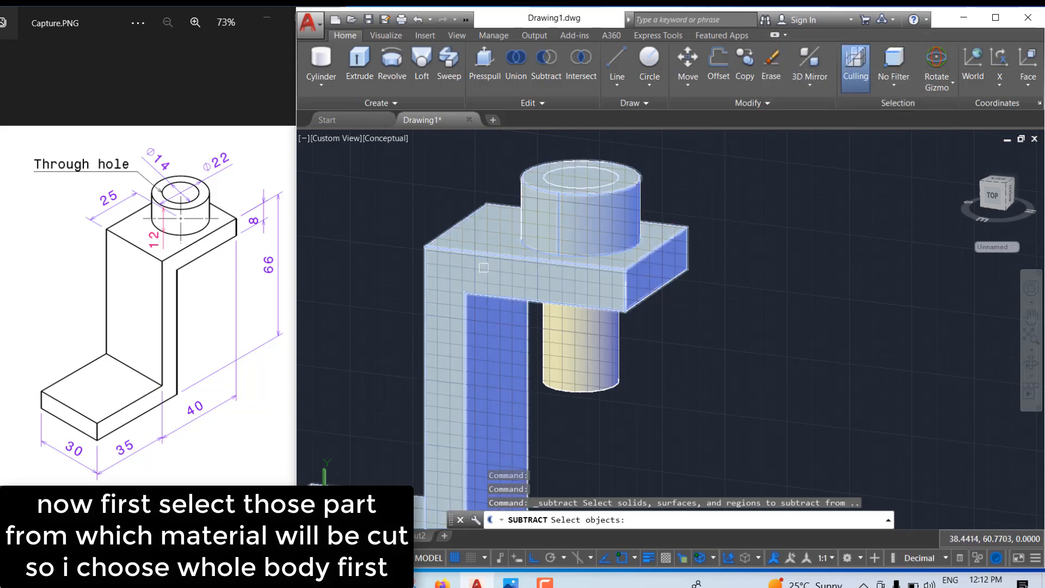
pyautogui.click(488, 250)
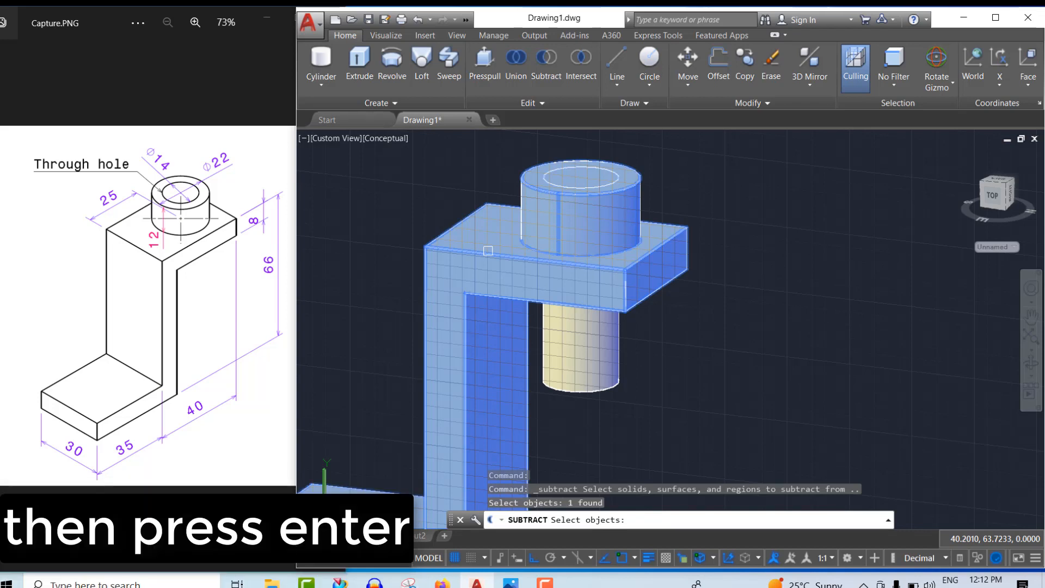
pyautogui.press('Return')
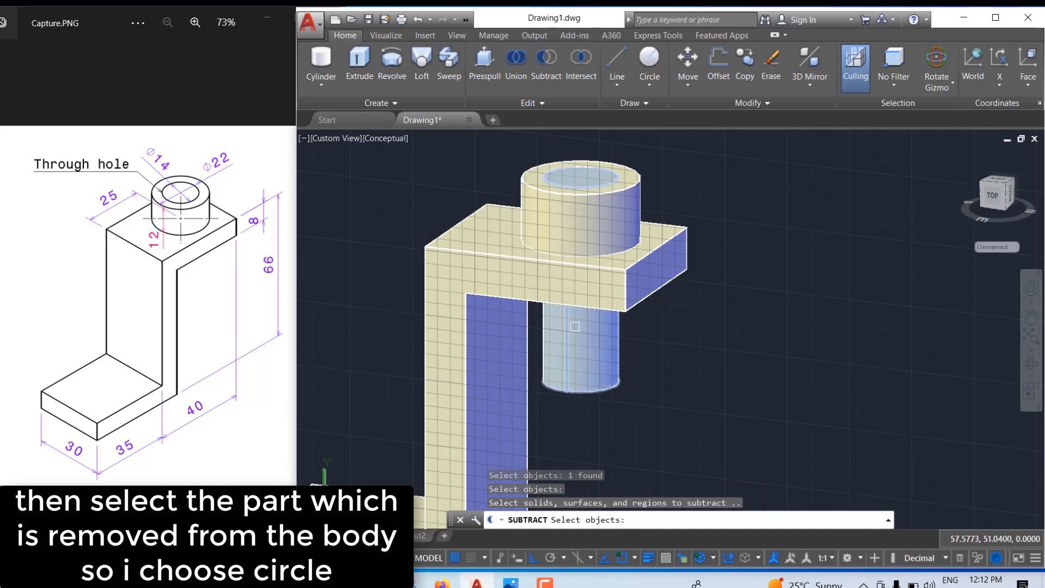
pyautogui.click(583, 341)
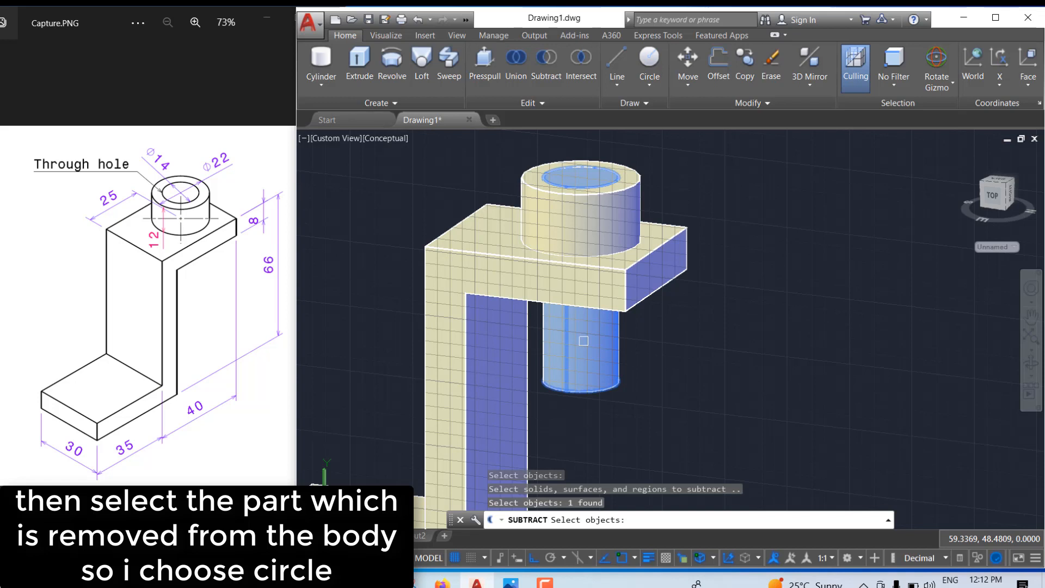
pyautogui.press('Return')
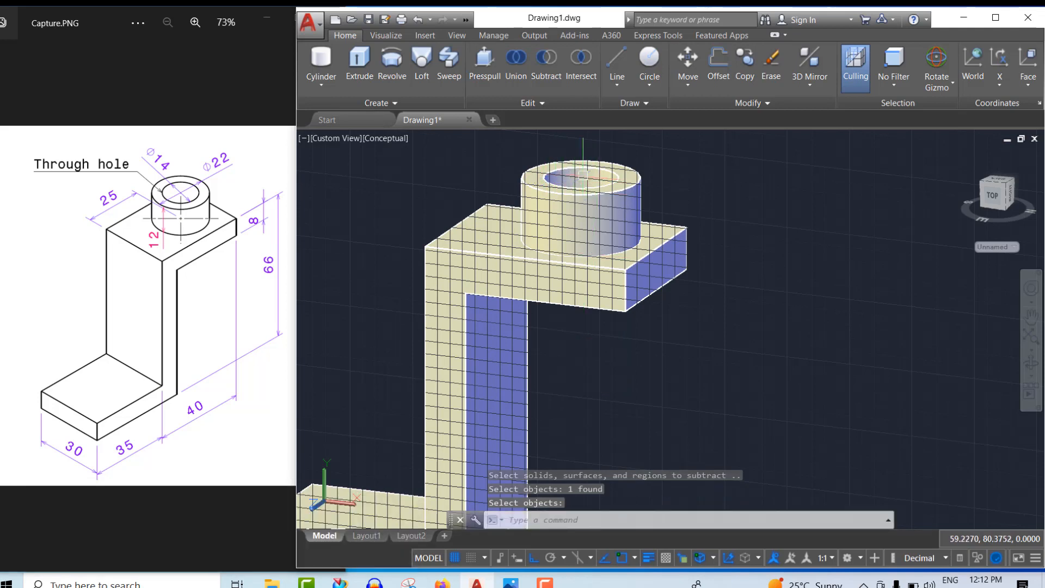
# Step: Orient the whole bracket like the reference drawing and turn off the grid display
pyautogui.scroll(-3, 681, 266)
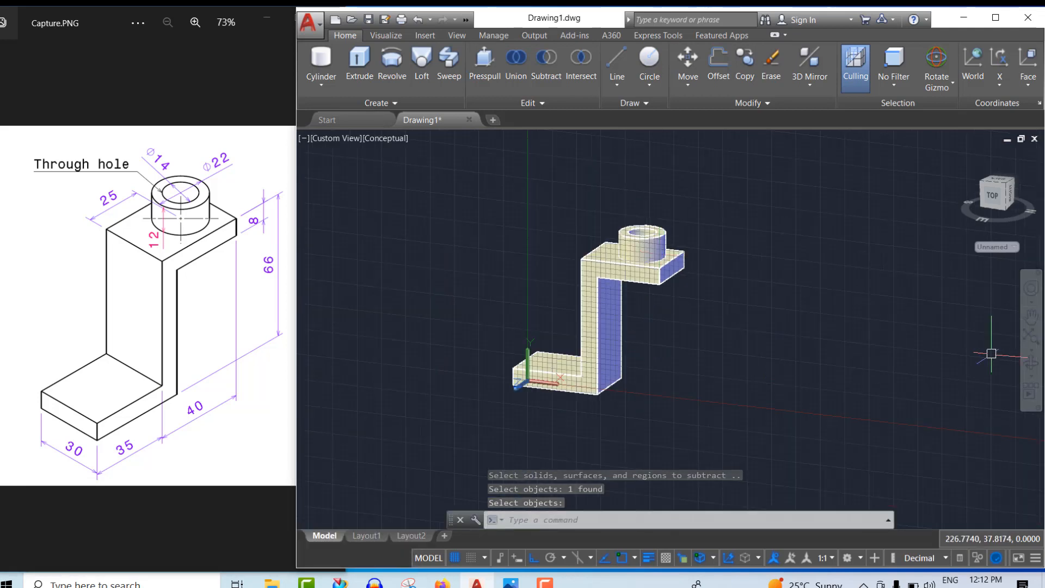
pyautogui.click(1030, 364)
pyautogui.moveTo(699, 345); pyautogui.dragTo(761, 395)
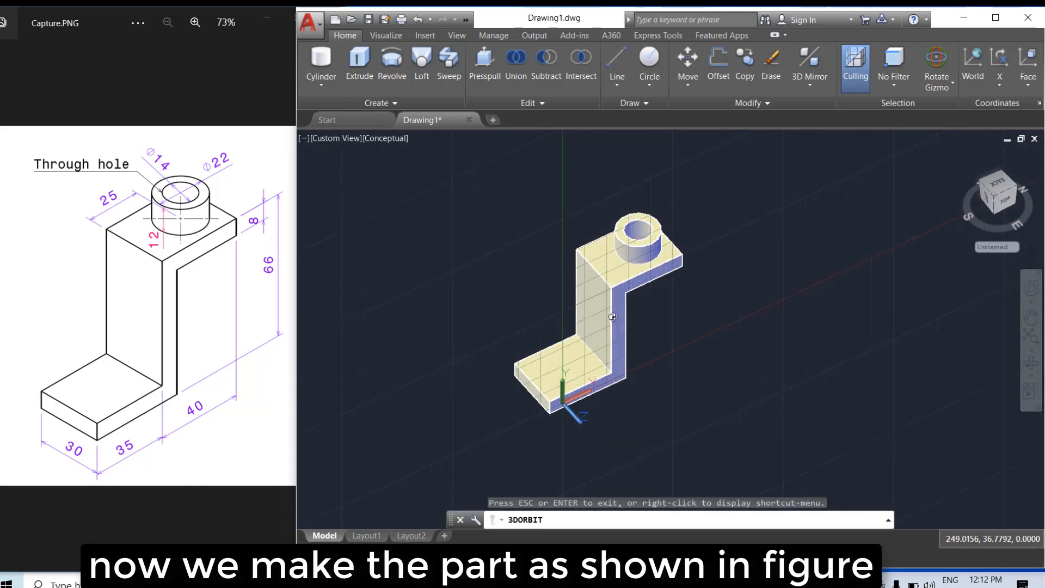
pyautogui.rightClick(669, 329)
pyautogui.click(684, 338)
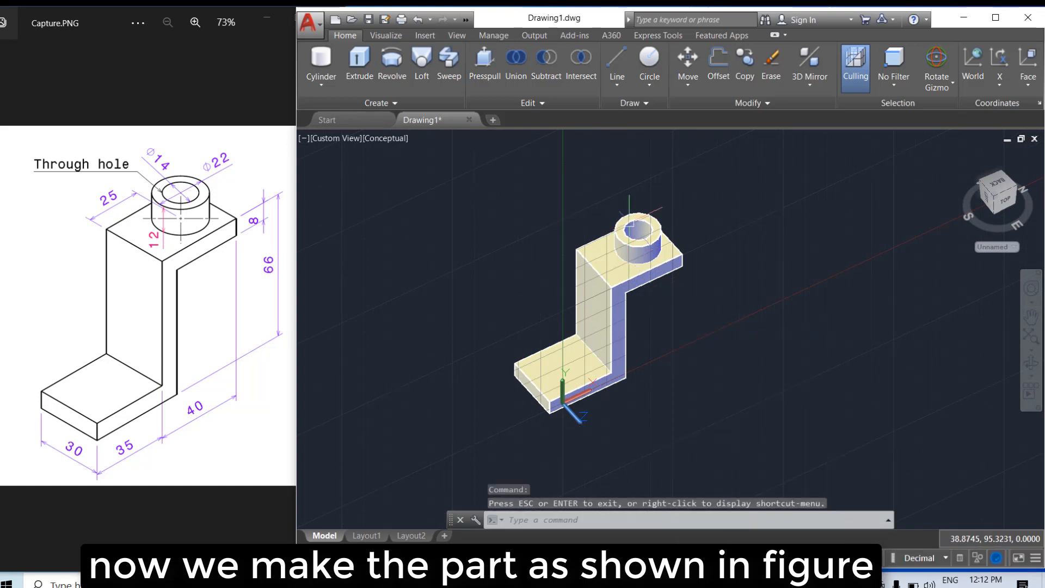
pyautogui.press('F7')
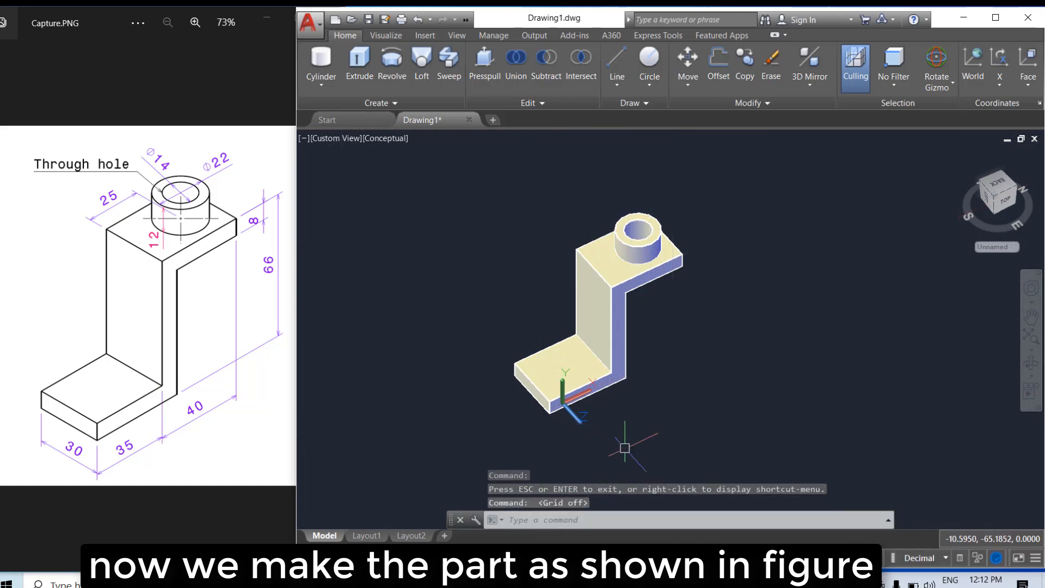
# Step: Examine the finished bracket's shape and the boss's through hole against the reference drawing by orbiting the model
pyautogui.scroll(2, 599, 302)
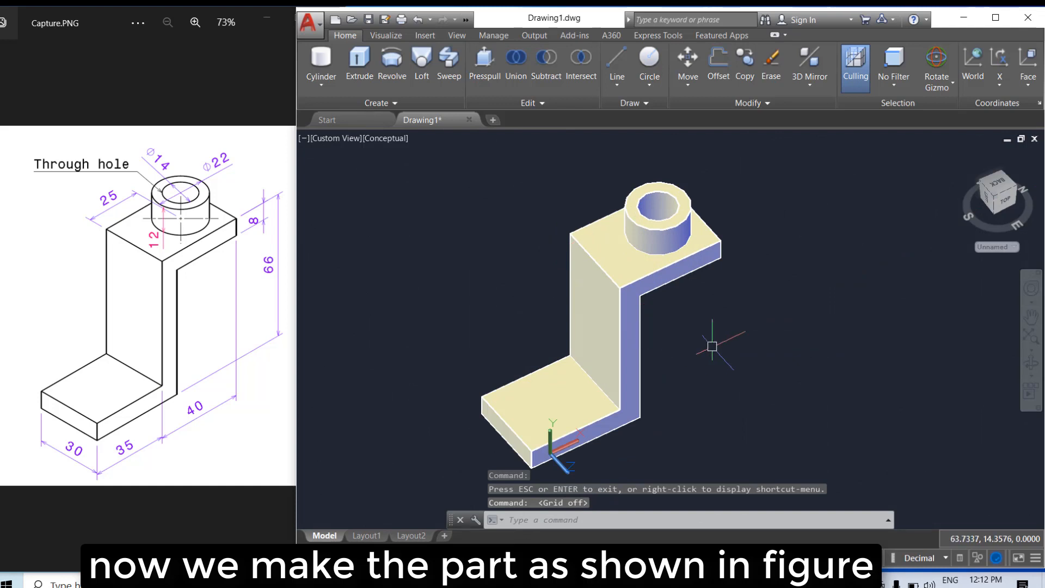
pyautogui.click(1031, 366)
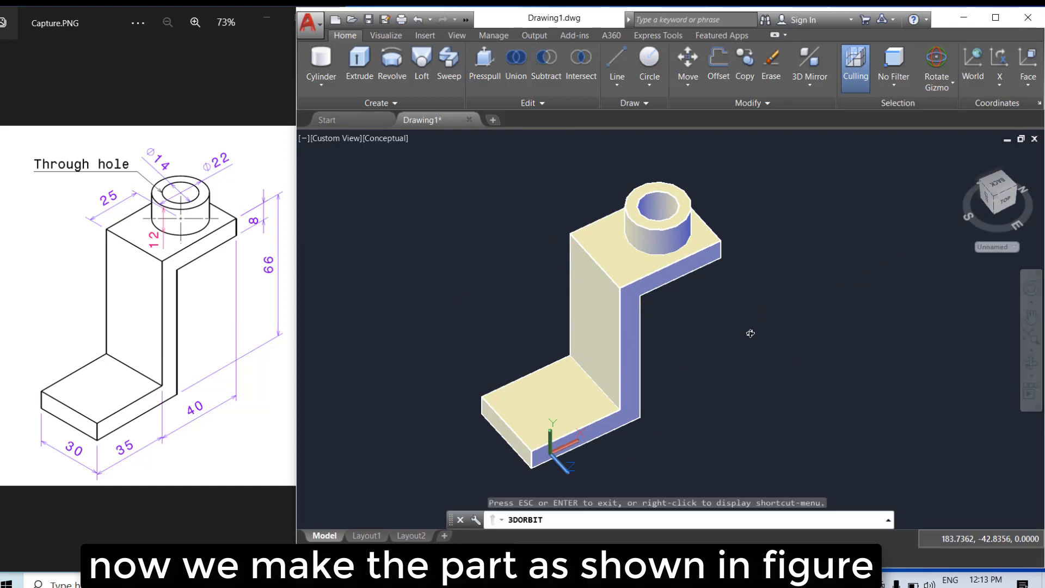
pyautogui.moveTo(747, 334)
pyautogui.mouseDown()
pyautogui.moveTo(726, 343)
pyautogui.moveTo(707, 397)
pyautogui.moveTo(655, 303)
pyautogui.moveTo(743, 306)
pyautogui.mouseUp()
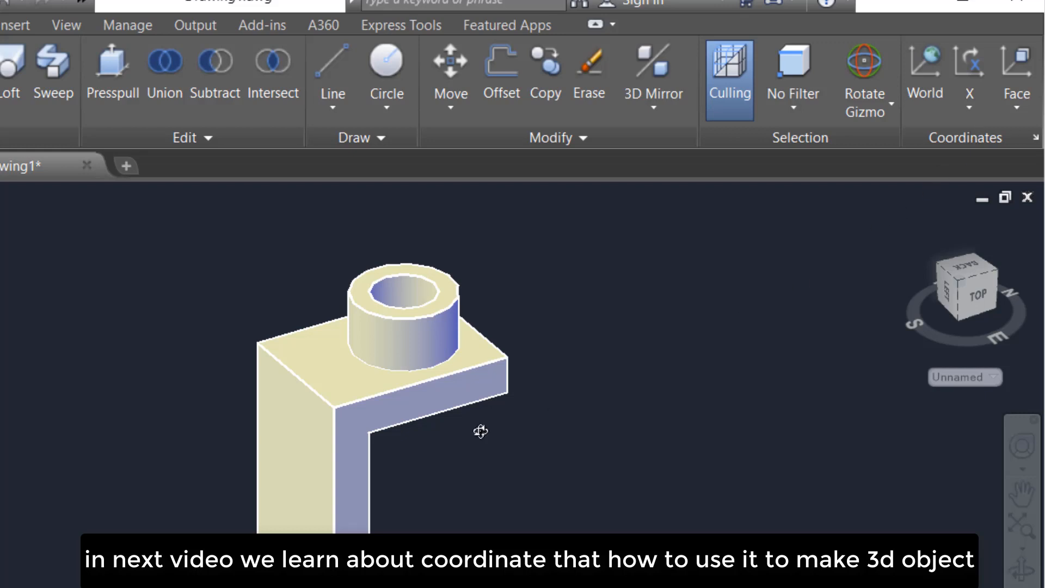
pyautogui.moveTo(140, 420)
pyautogui.keyDown('shift'); pyautogui.mouseDown(button='middle')
pyautogui.moveTo(306, 420)
pyautogui.moveTo(147, 394)
pyautogui.mouseUp(button='middle'); pyautogui.keyUp('shift')
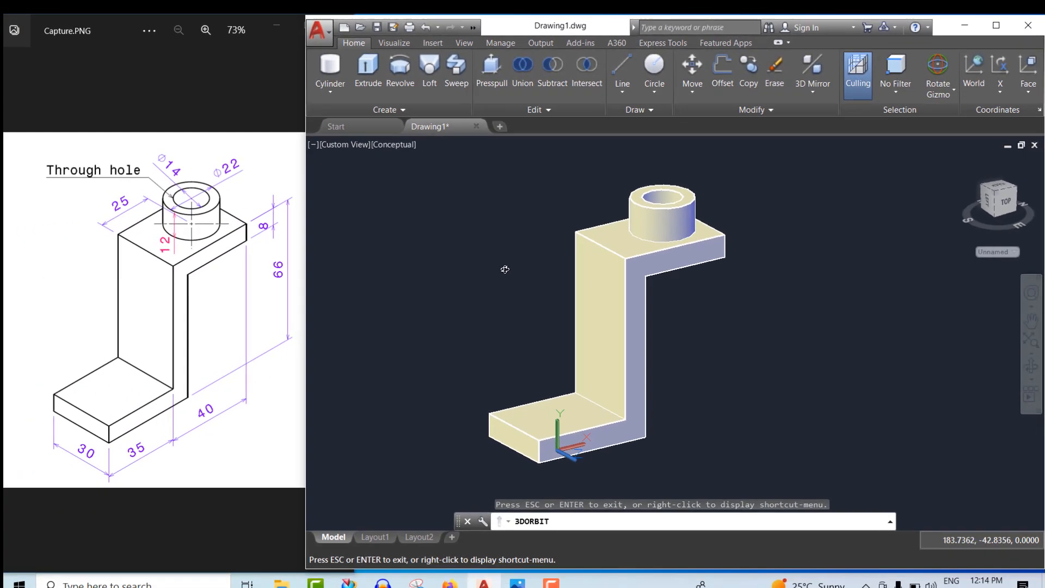
pyautogui.rightClick(505, 269)
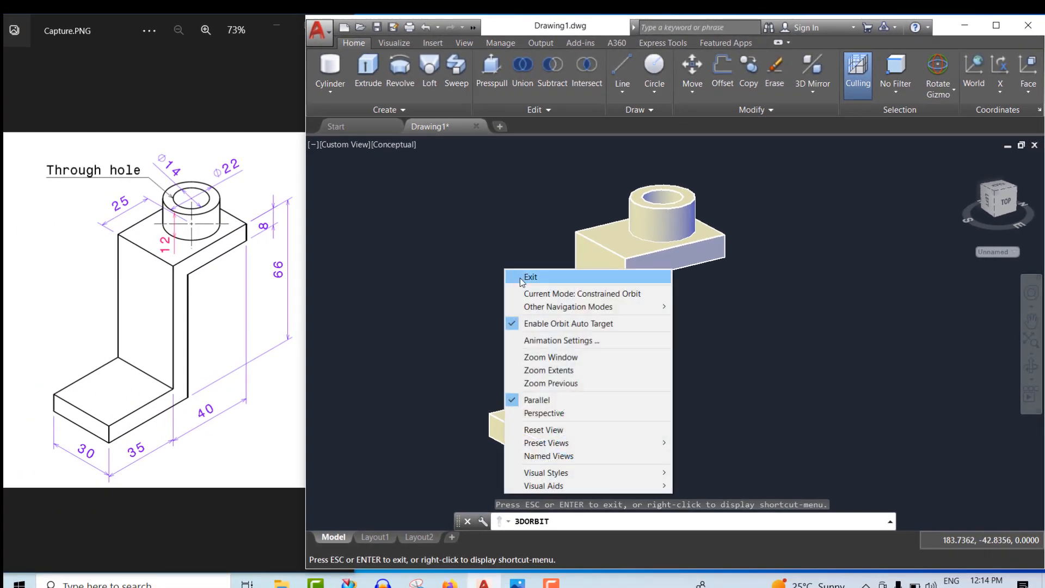
pyautogui.click(520, 277)
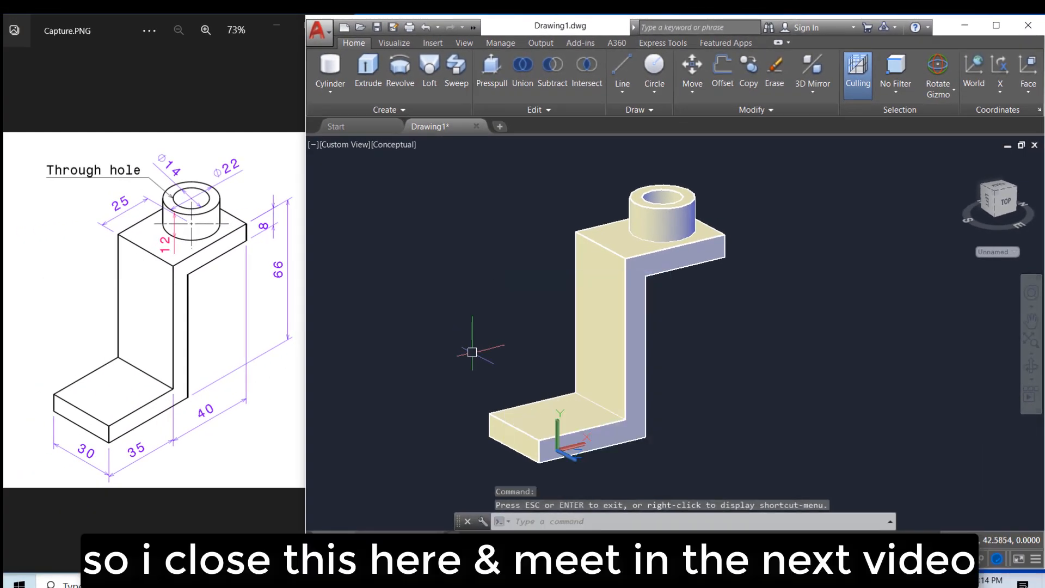